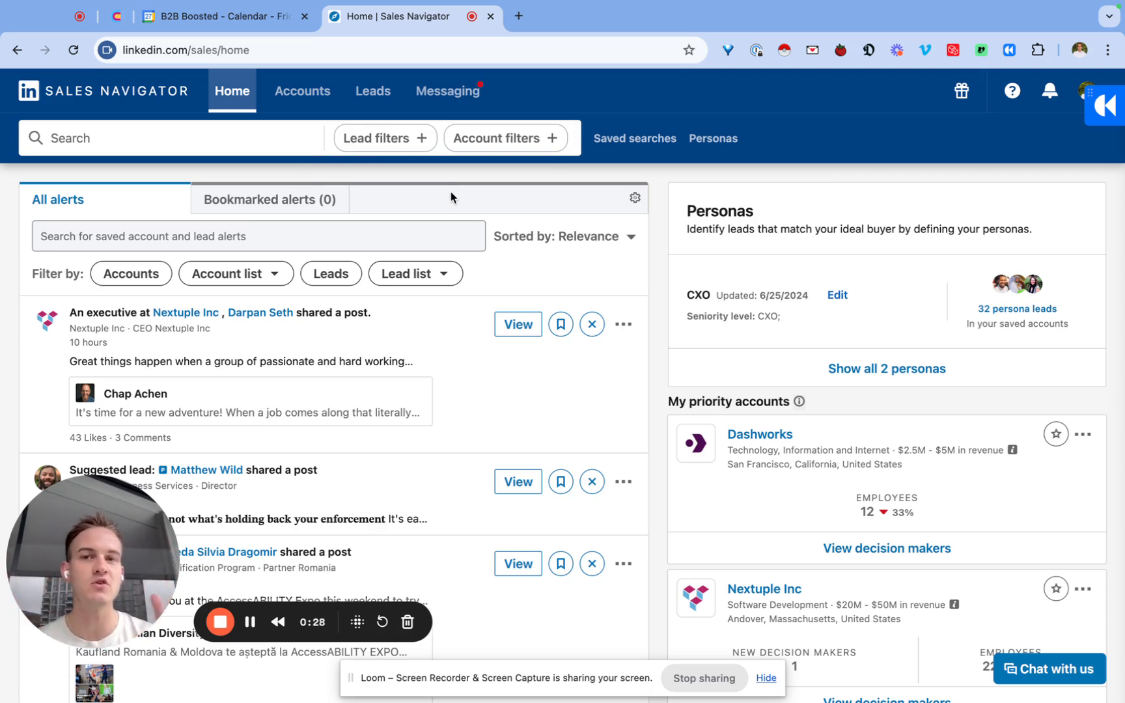
Switch to HeyReach in the other browser window and sign in with the prefilled credentials.
key(ctrl+Right)
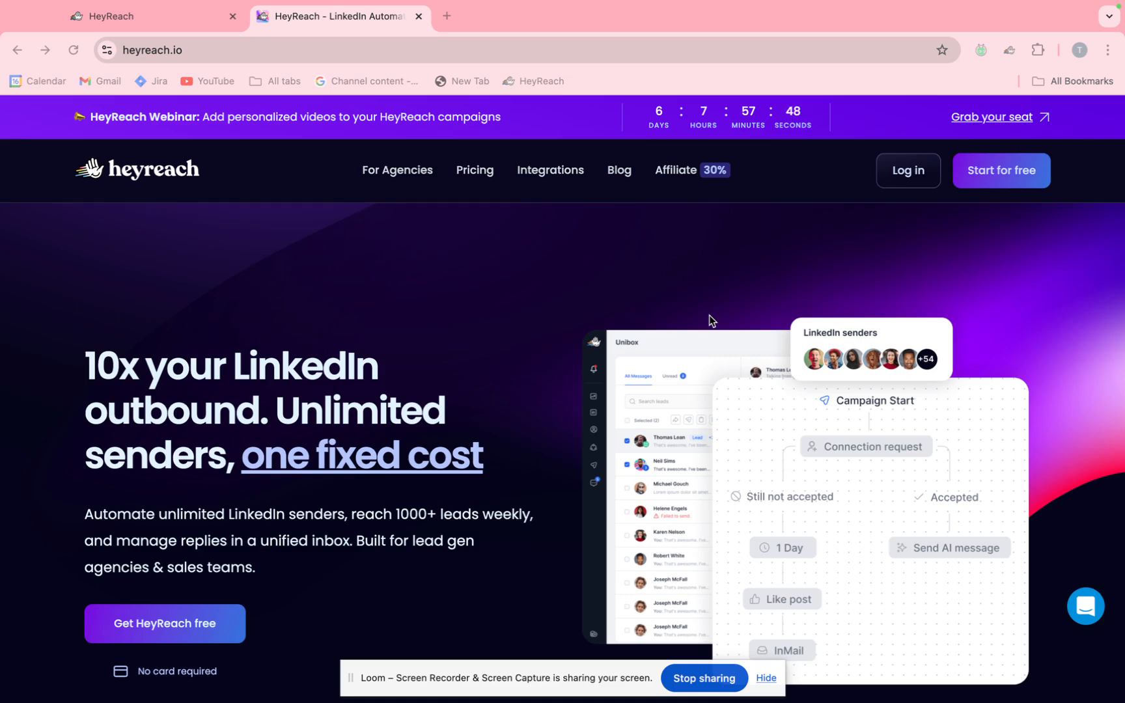
click(181, 18)
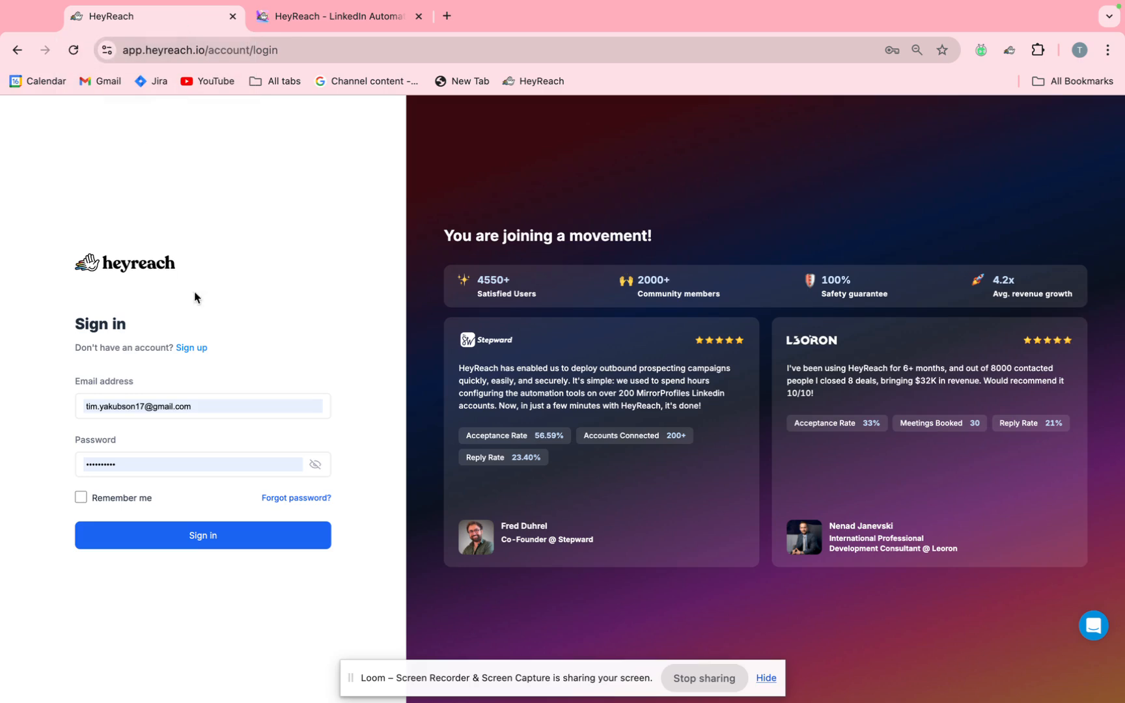
click(165, 548)
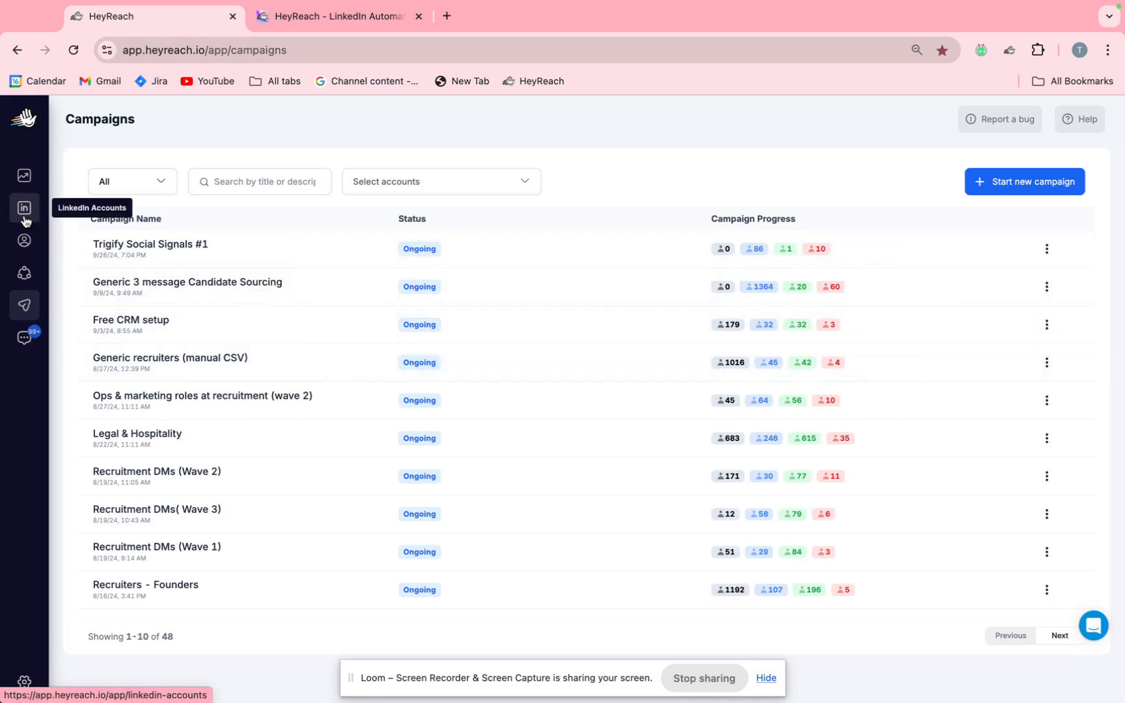
Examine the options for linking a LinkedIn account, including the conversation-tracking choices and the Chrome extension method, and close the form.
click(24, 210)
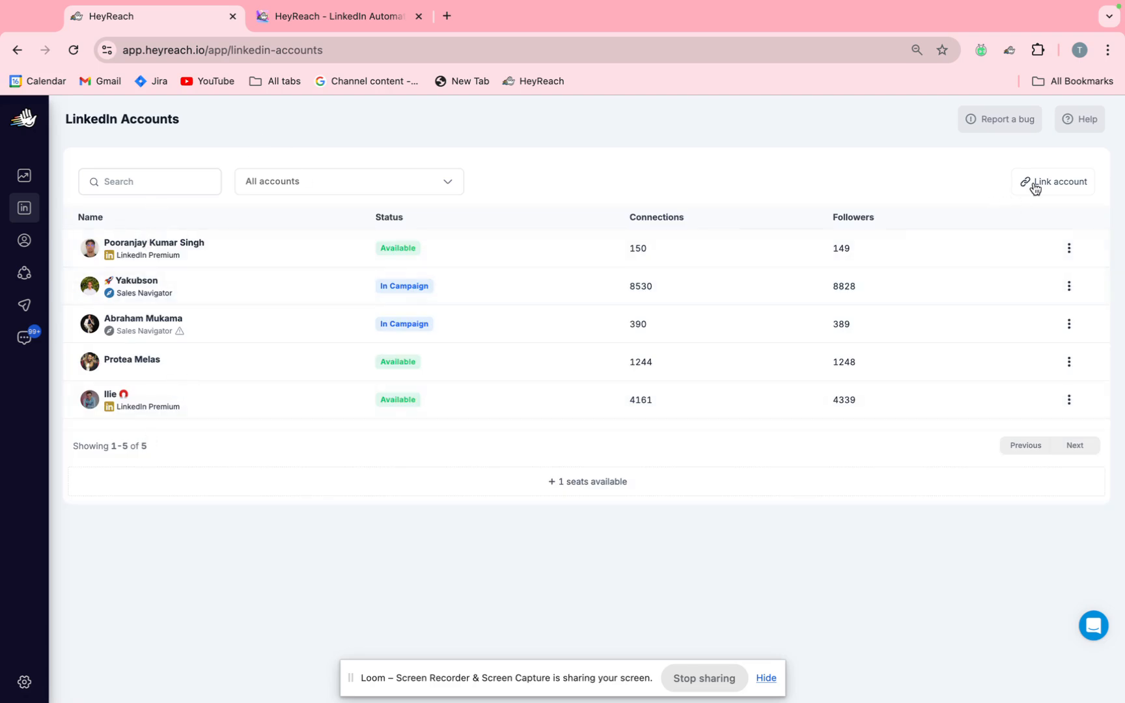
click(1070, 187)
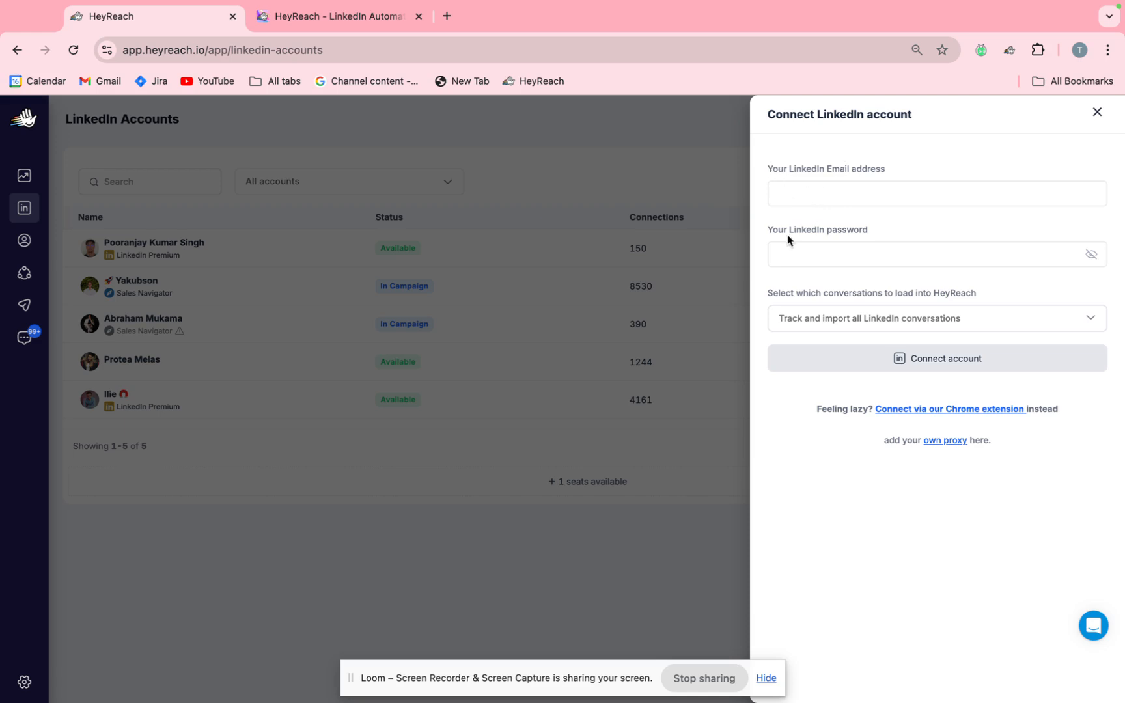
click(835, 319)
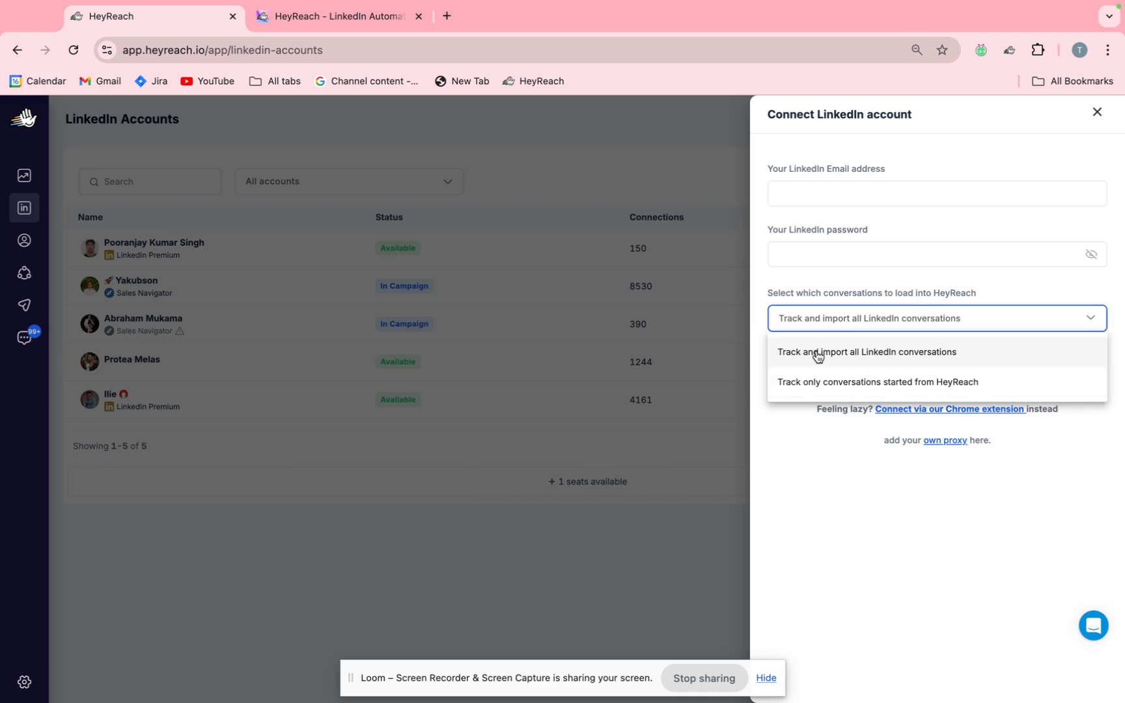
click(843, 269)
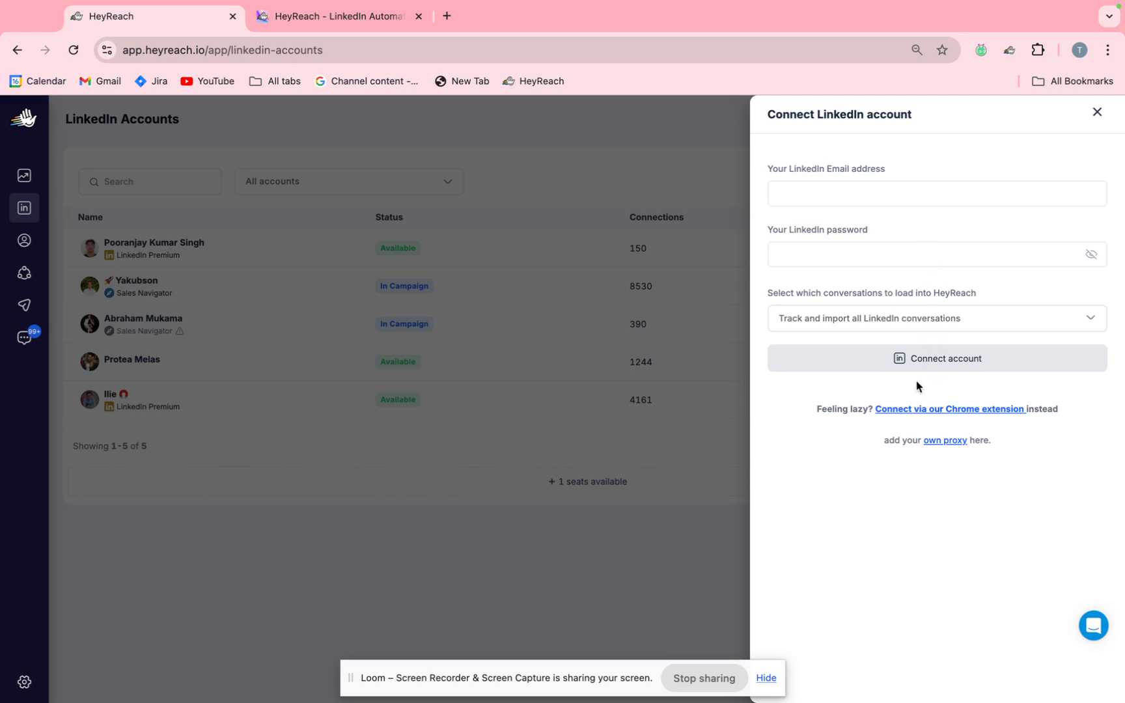
click(903, 414)
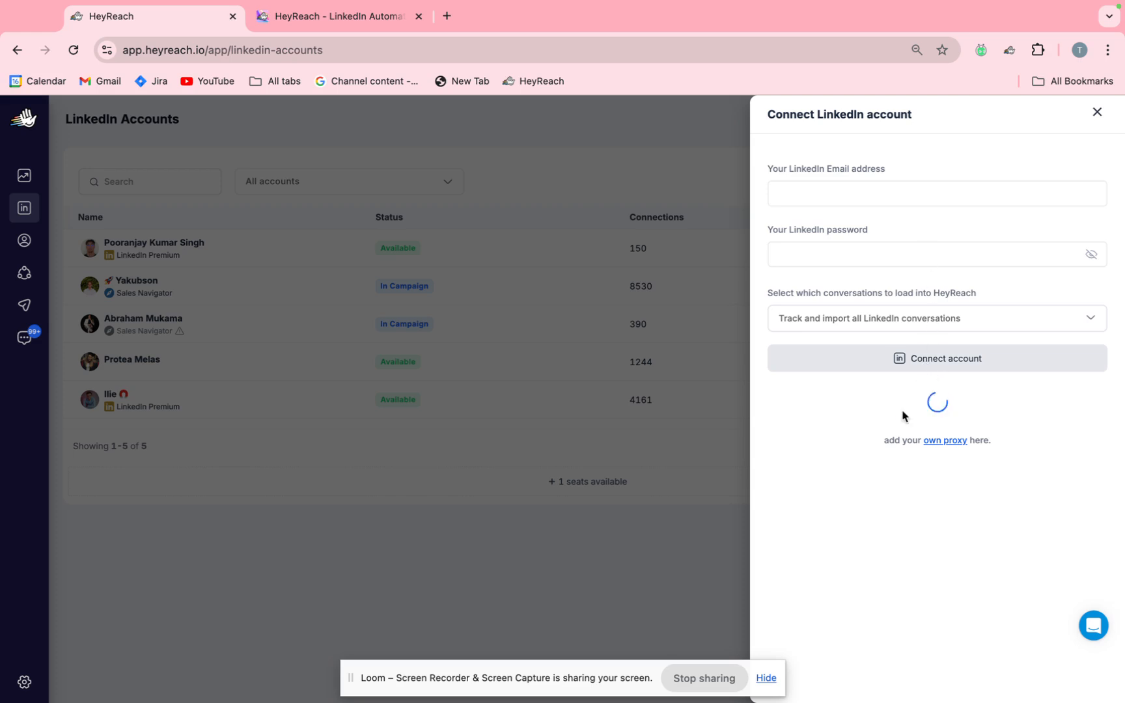
click(1096, 113)
click(1066, 183)
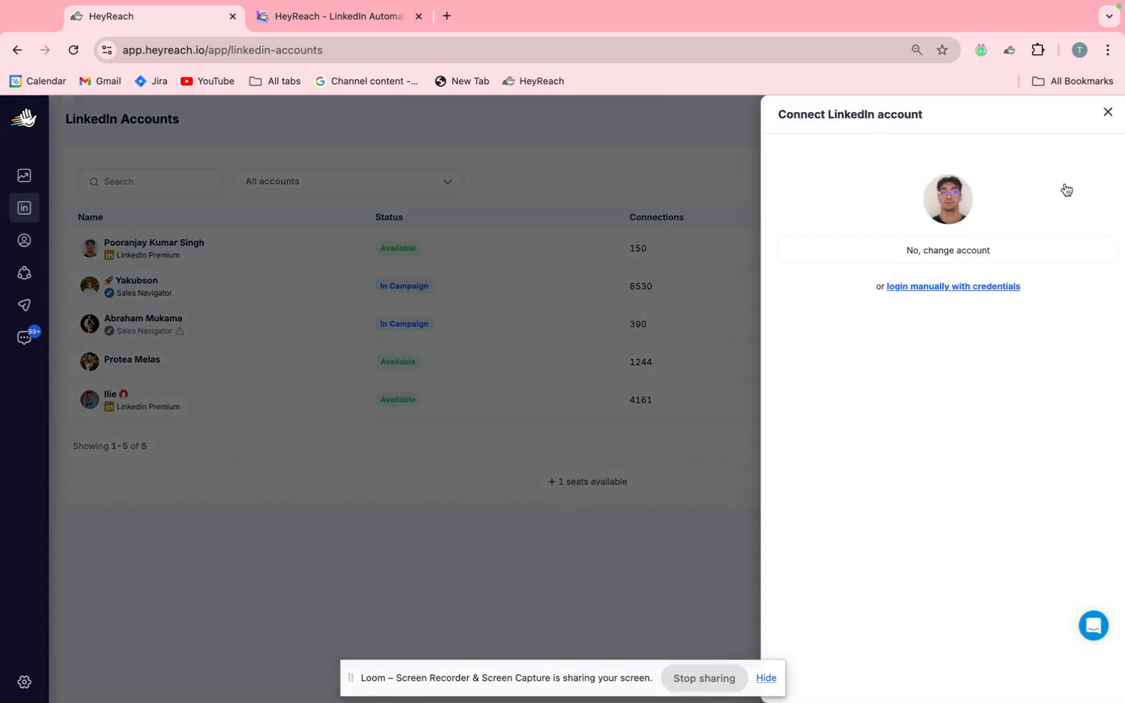
click(520, 182)
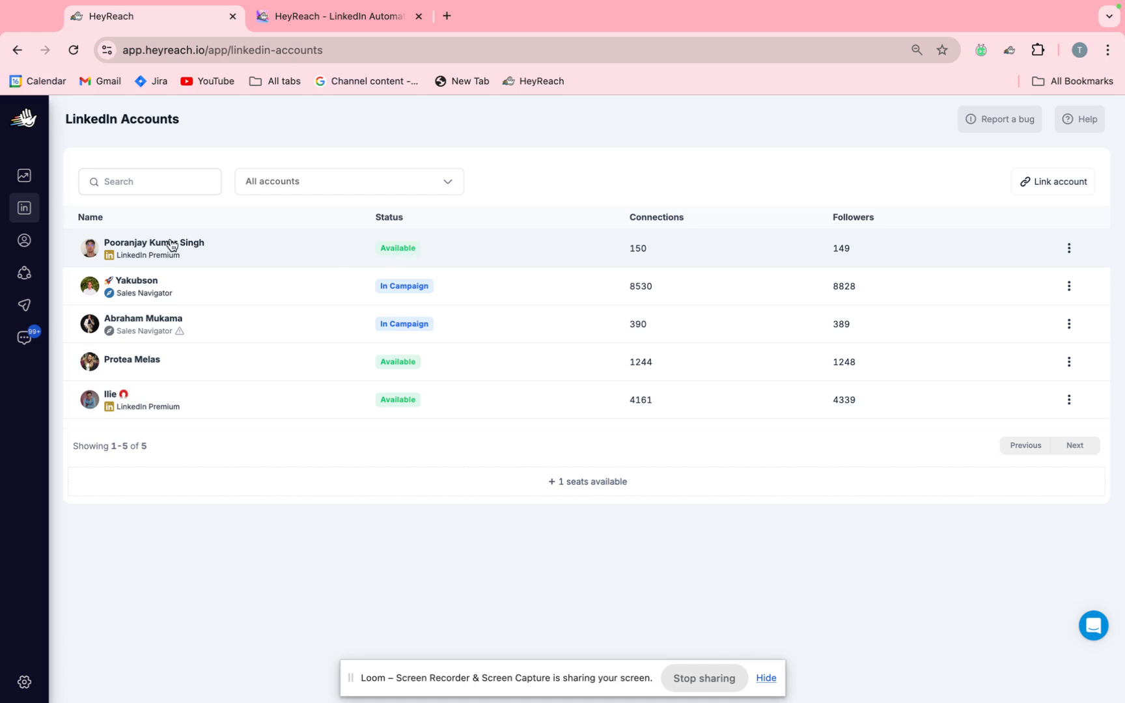
Switch to Sales Navigator and start a lead search filtered to the connections of the chosen contact.
key(ctrl+Left)
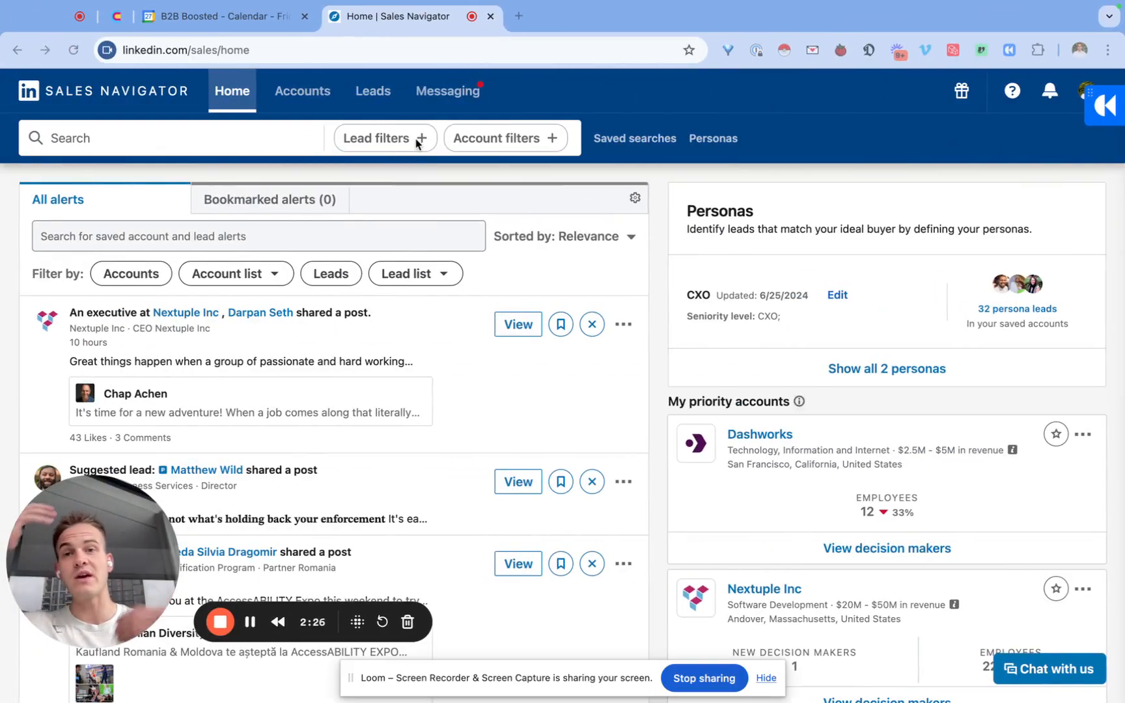
click(373, 142)
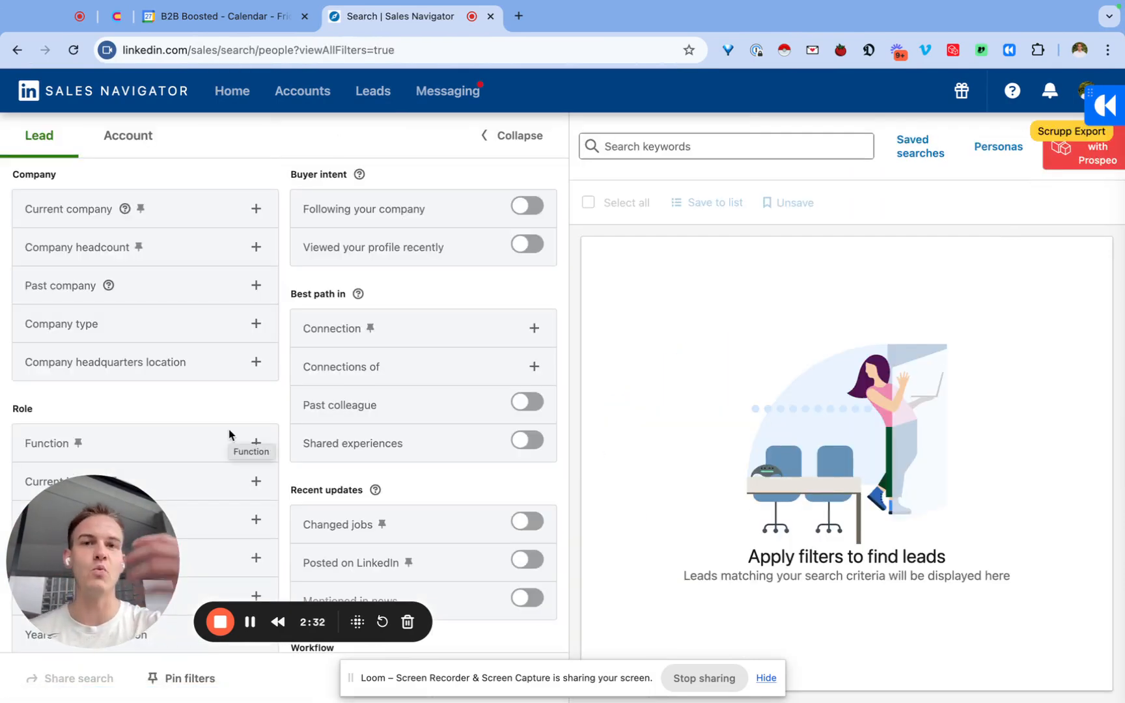
scroll(229, 429, down, 3)
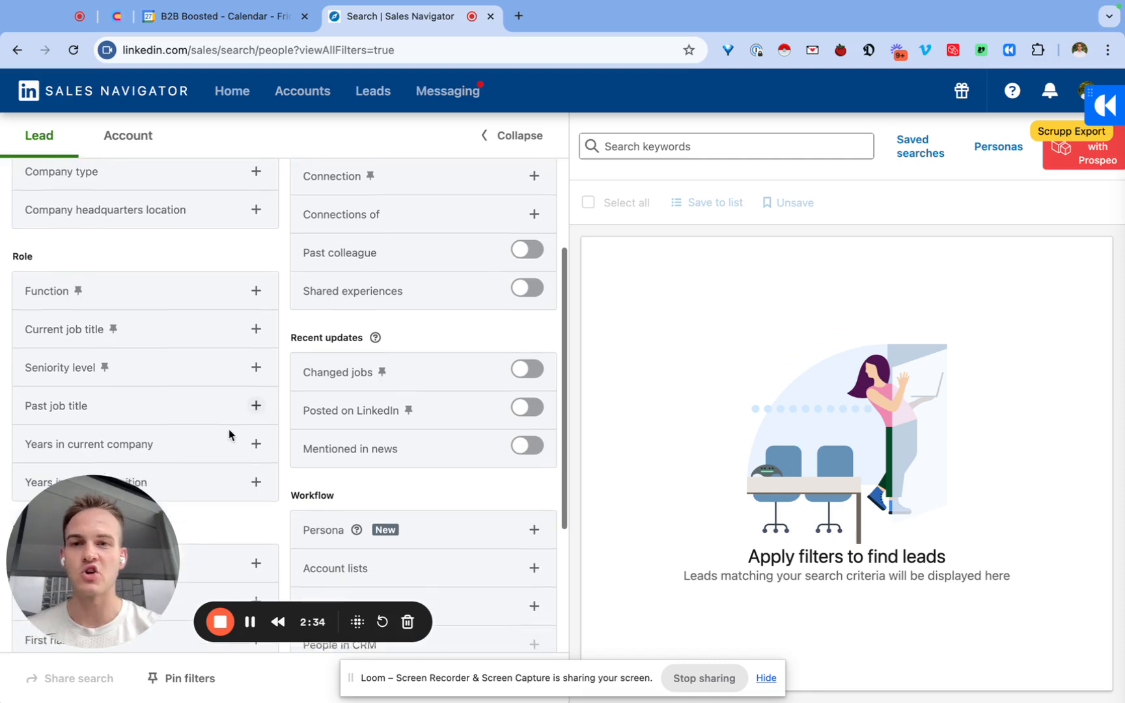
scroll(228, 429, up, 4)
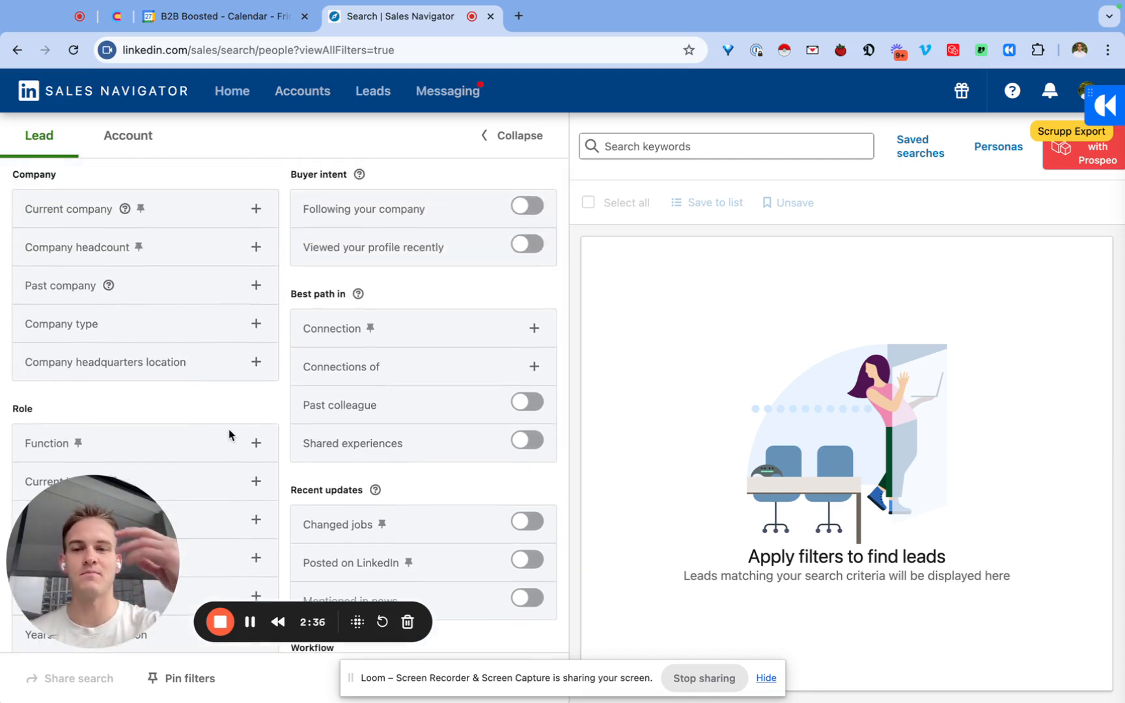
click(358, 376)
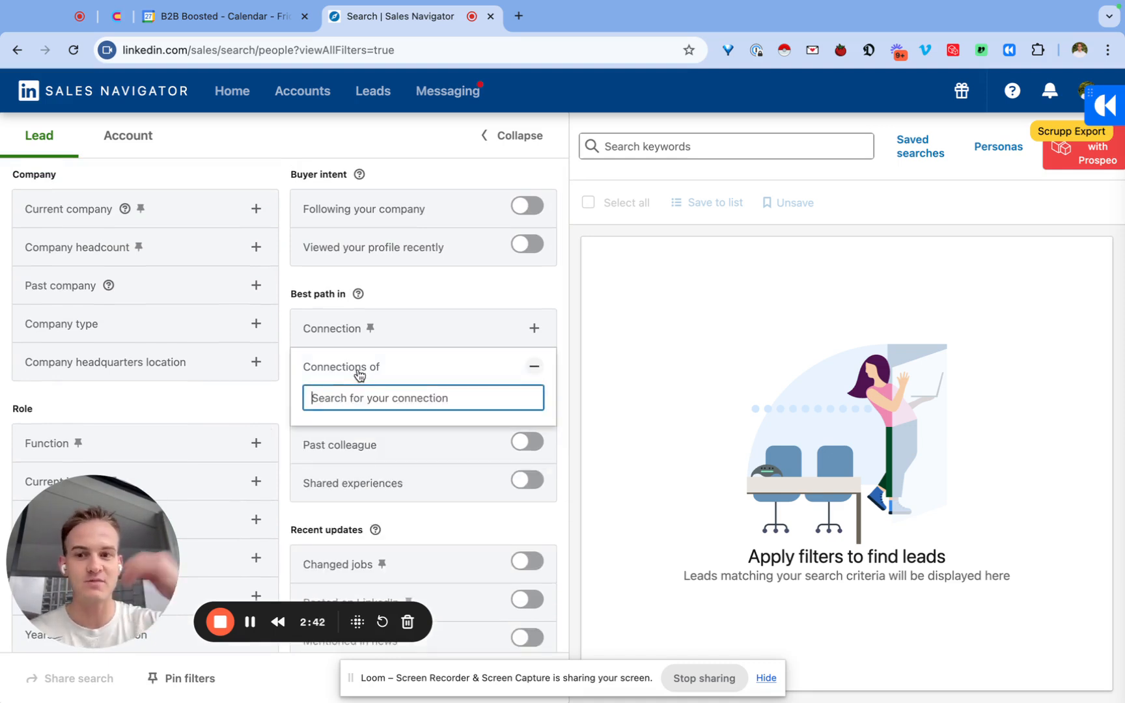
text(sebastian s)
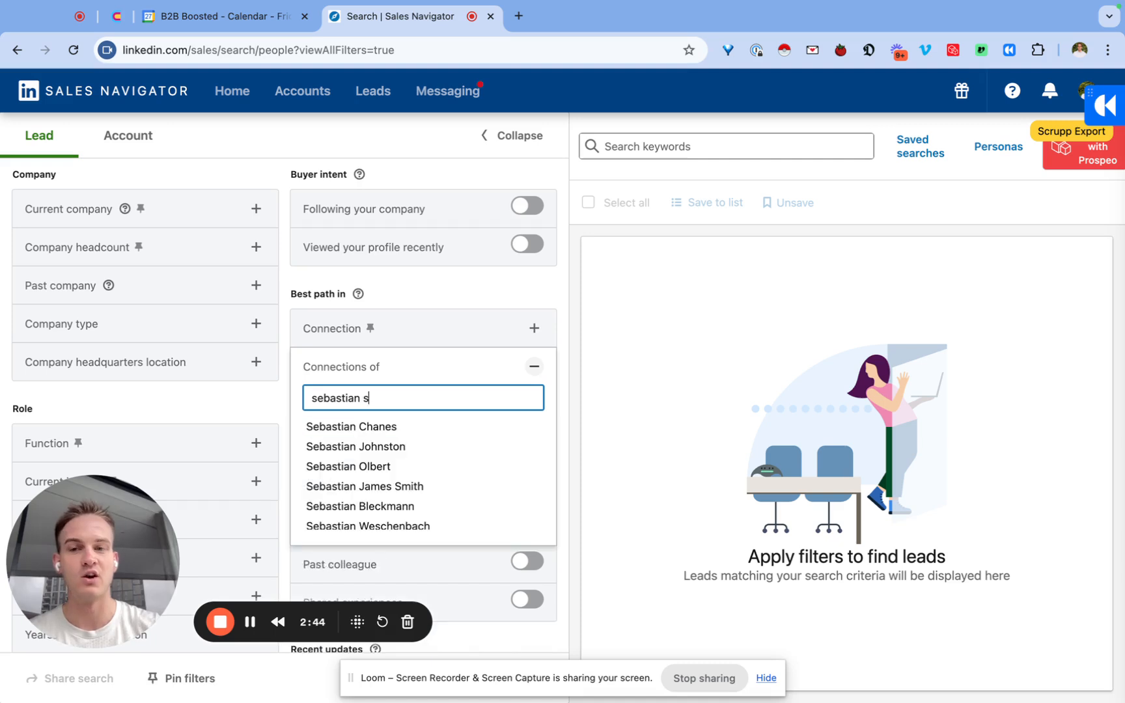
scroll(368, 506, down, 3)
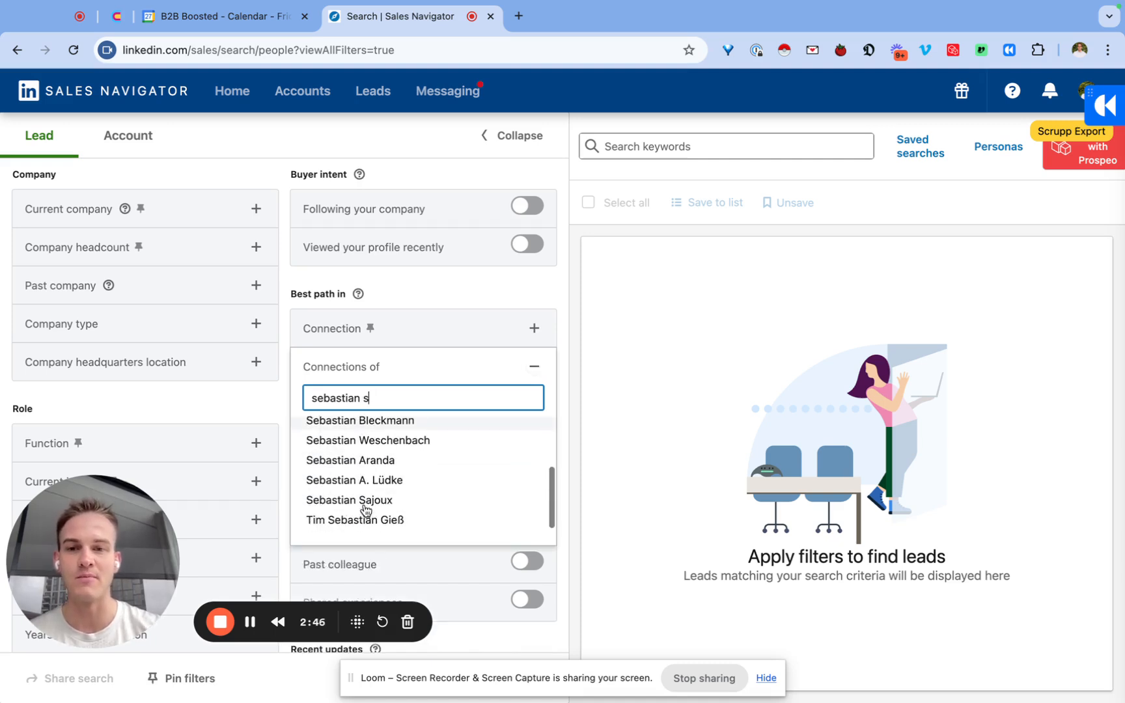
scroll(375, 459, down, 2)
click(375, 450)
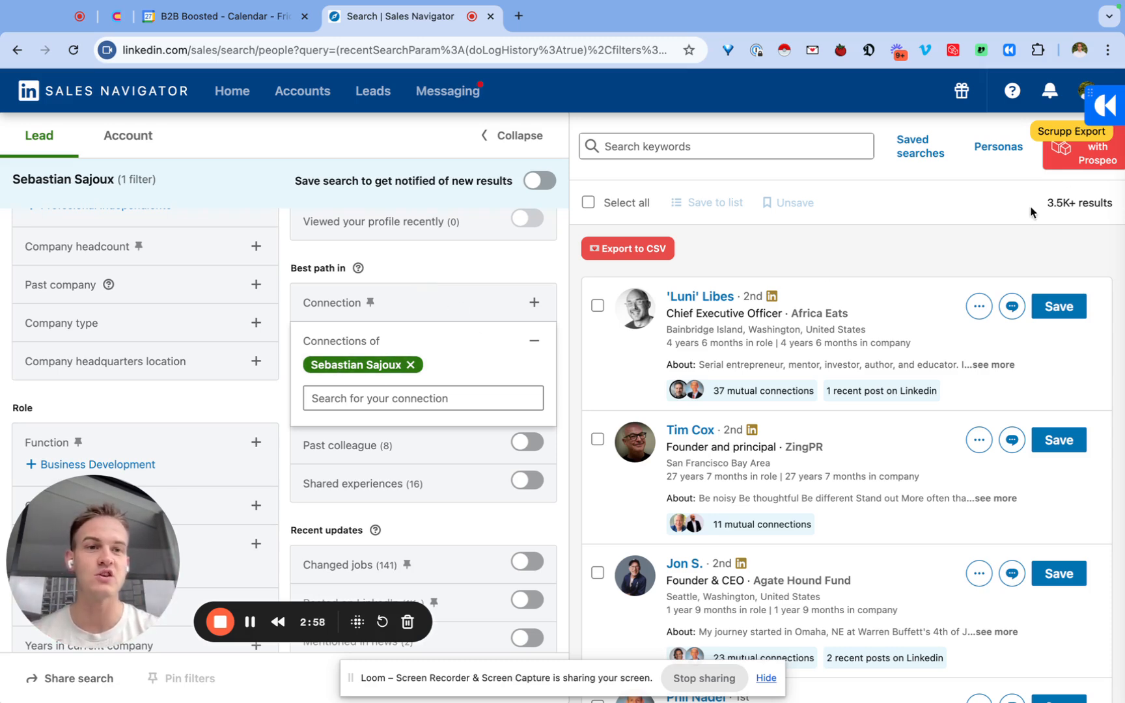
Add Founder as an included current job title in the lead search.
scroll(65, 407, down, 1)
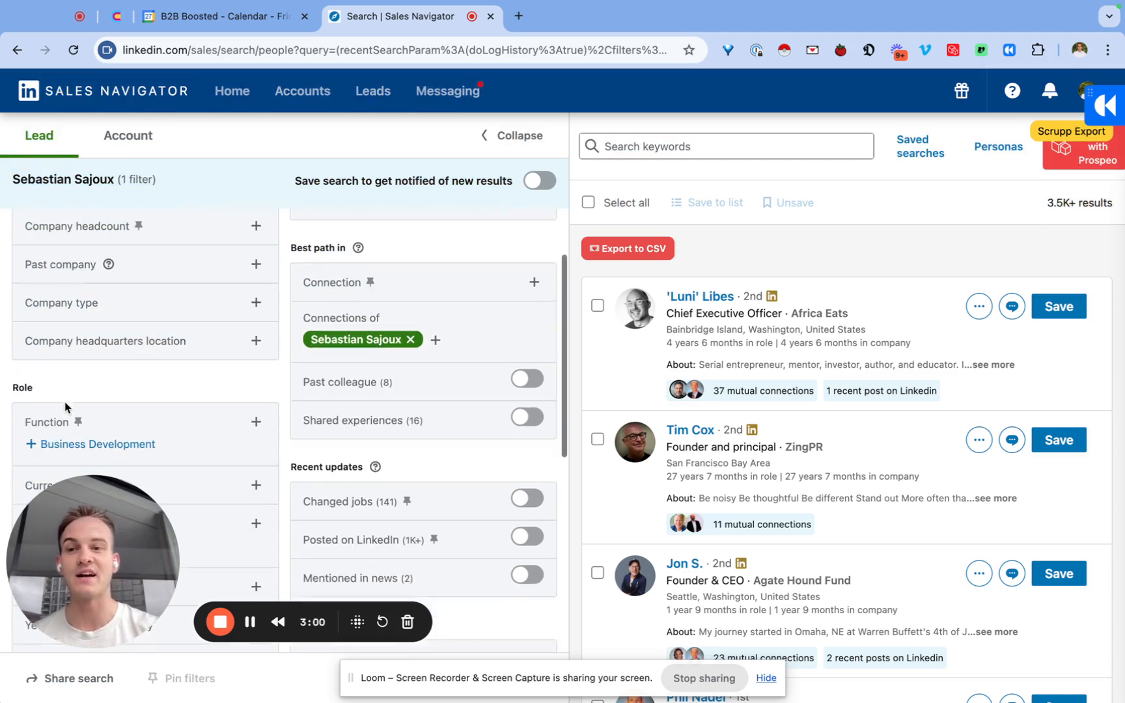
scroll(65, 407, down, 5)
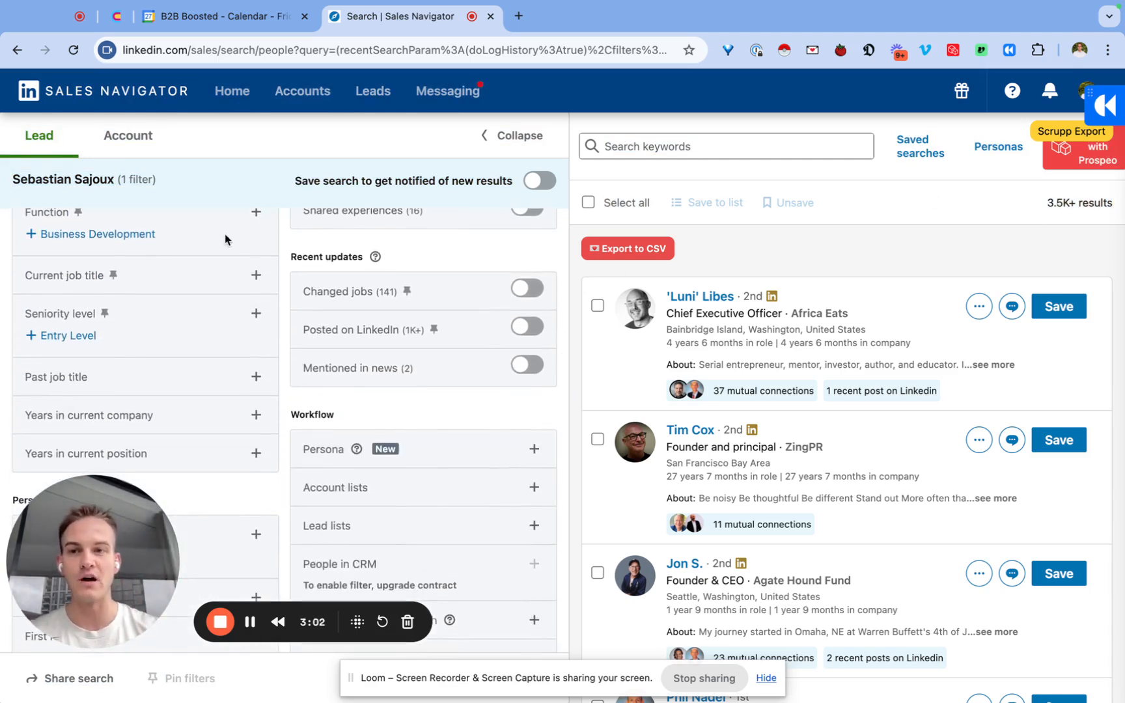
click(256, 274)
text(founde)
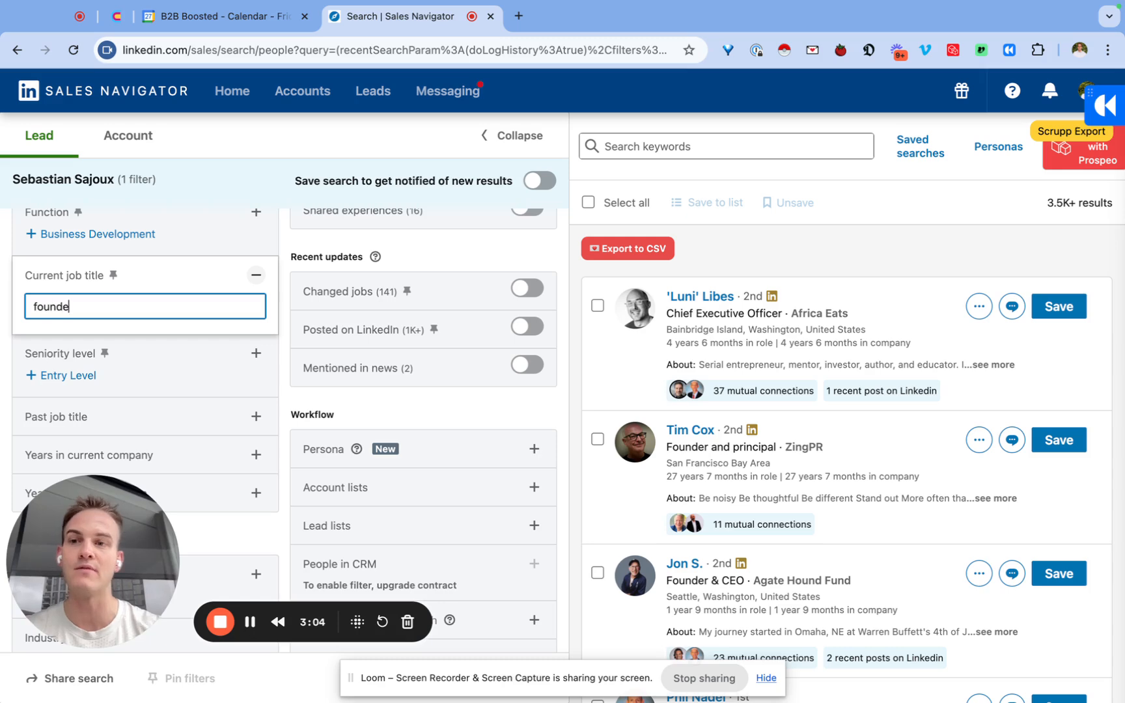
text(r)
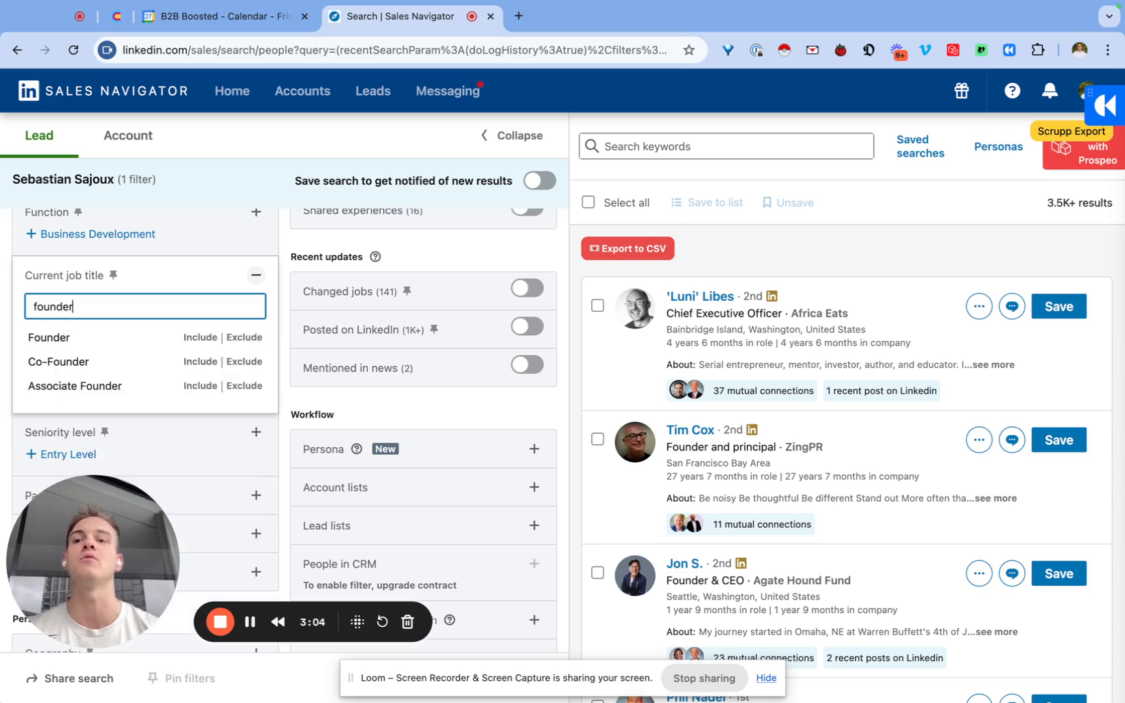
click(194, 337)
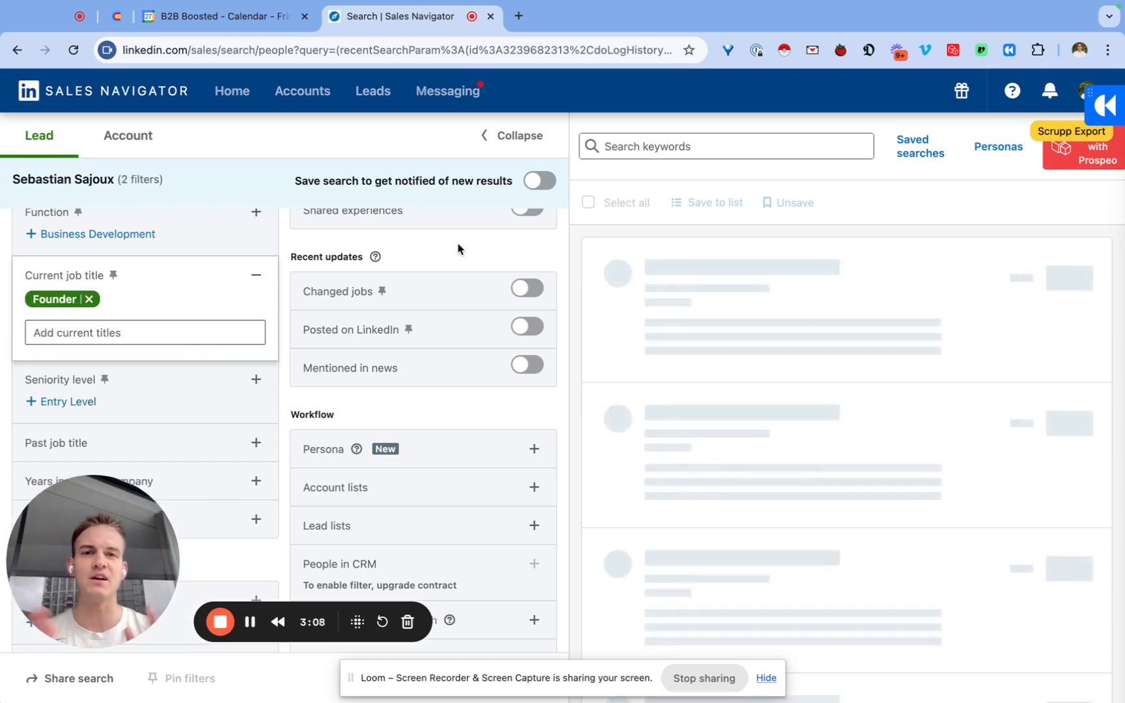
Review the applied and remaining lead filters alongside the filtered search results.
scroll(460, 249, up, 2)
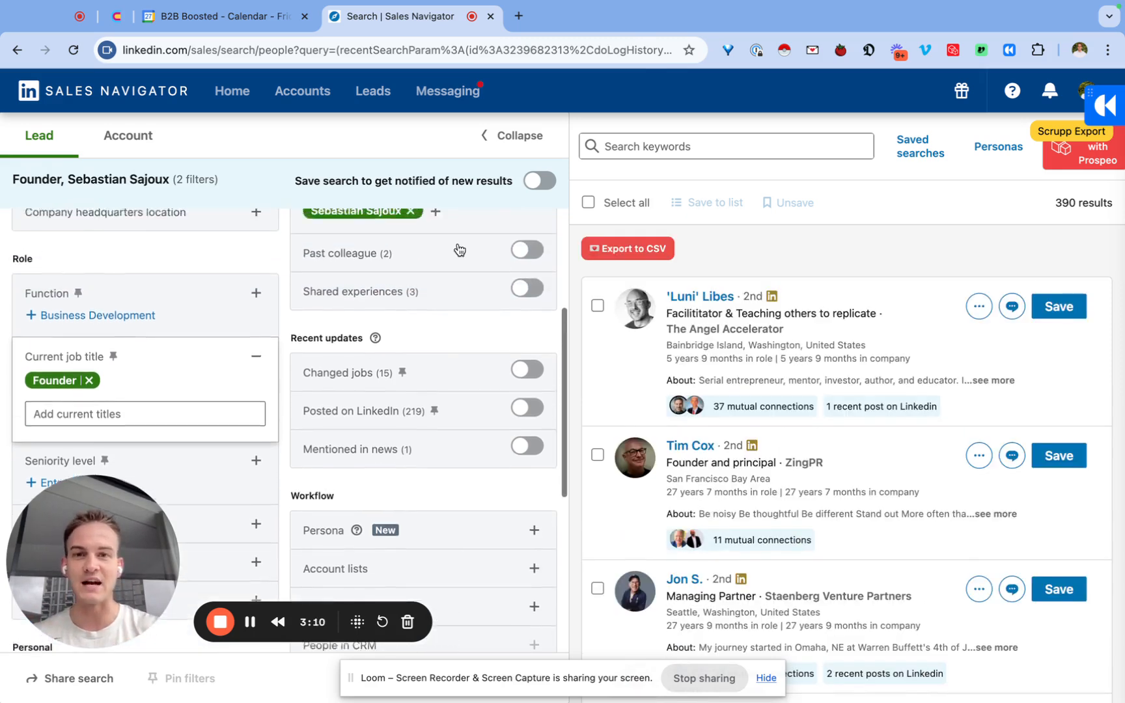
scroll(458, 246, up, 4)
scroll(458, 242, down, 2)
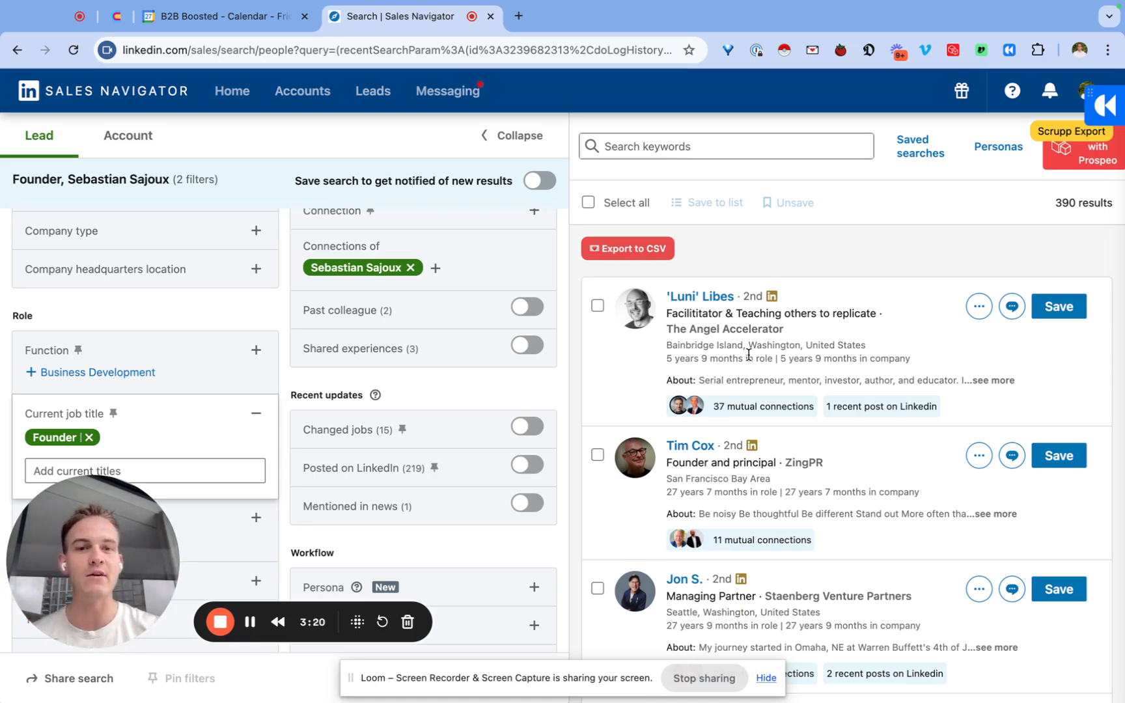
scroll(305, 312, up, 3)
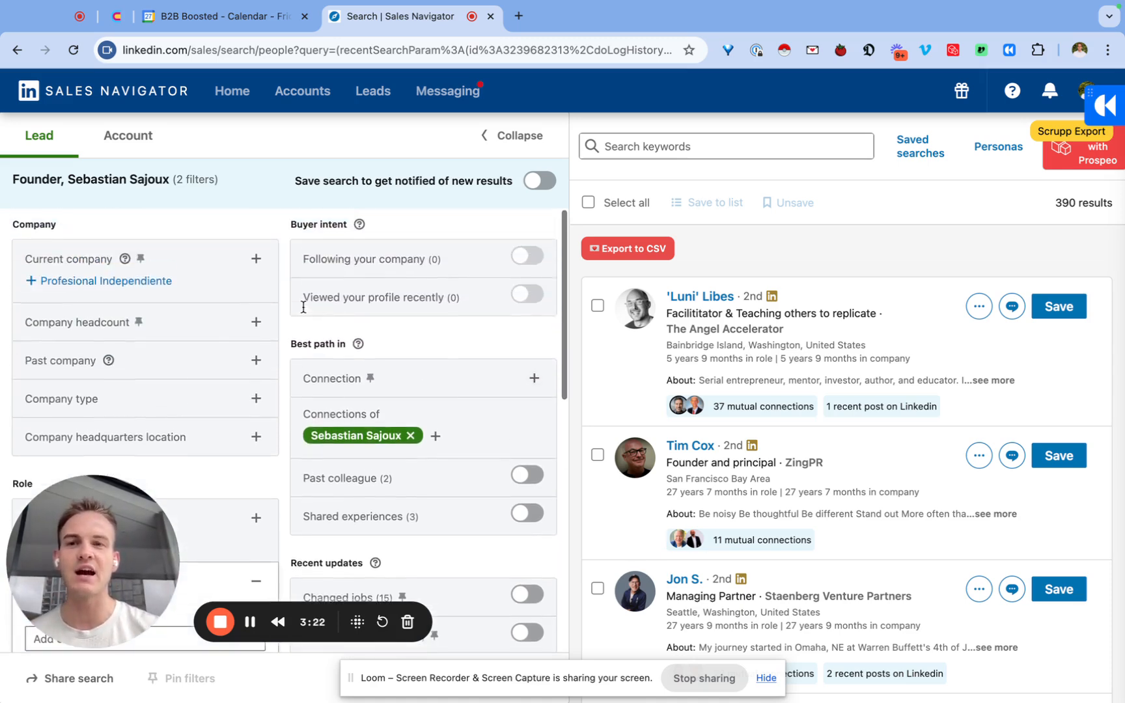
scroll(305, 313, down, 2)
scroll(305, 313, up, 2)
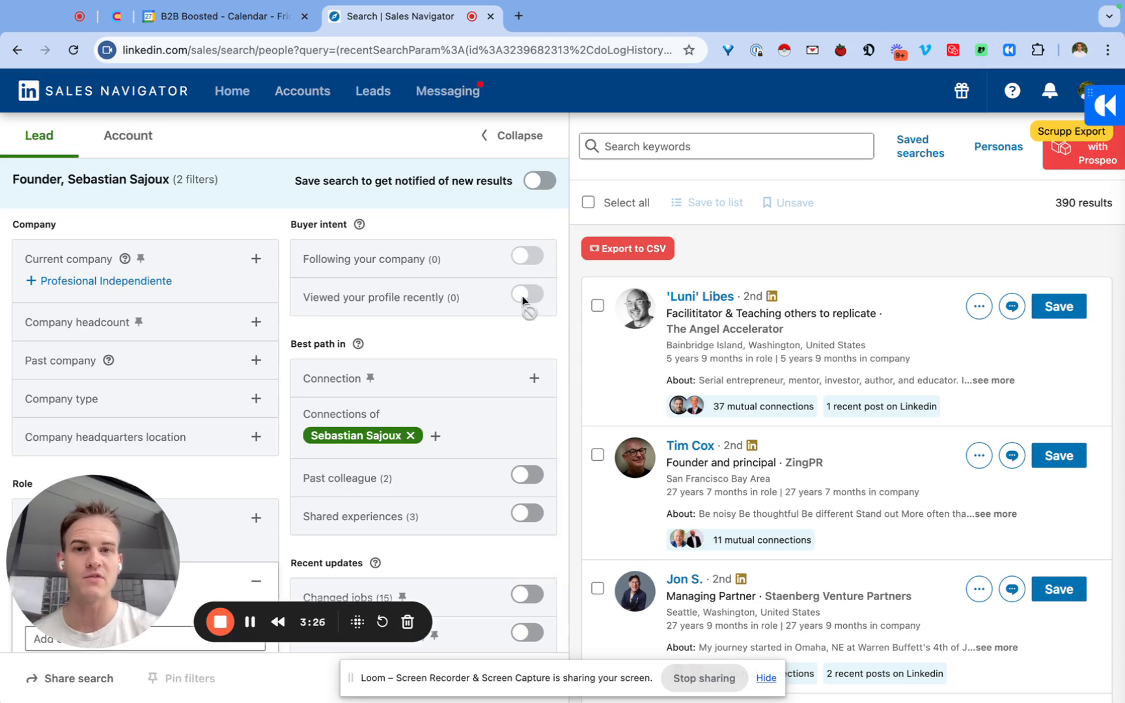
scroll(417, 312, down, 5)
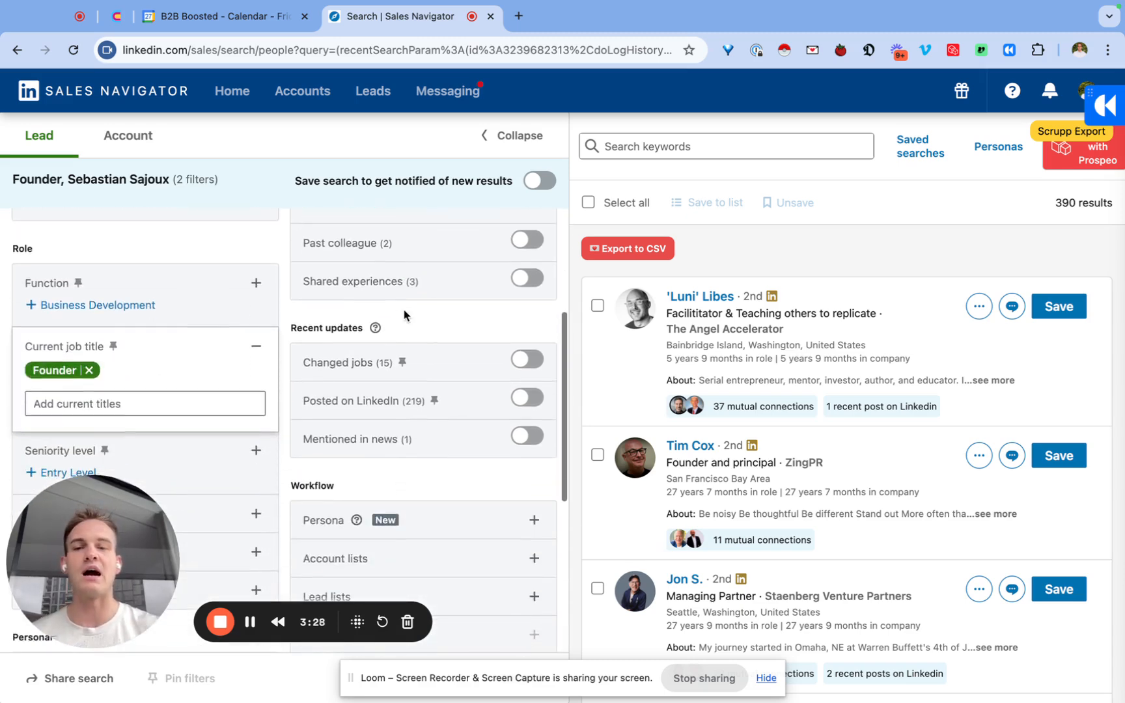
scroll(280, 293, up, 5)
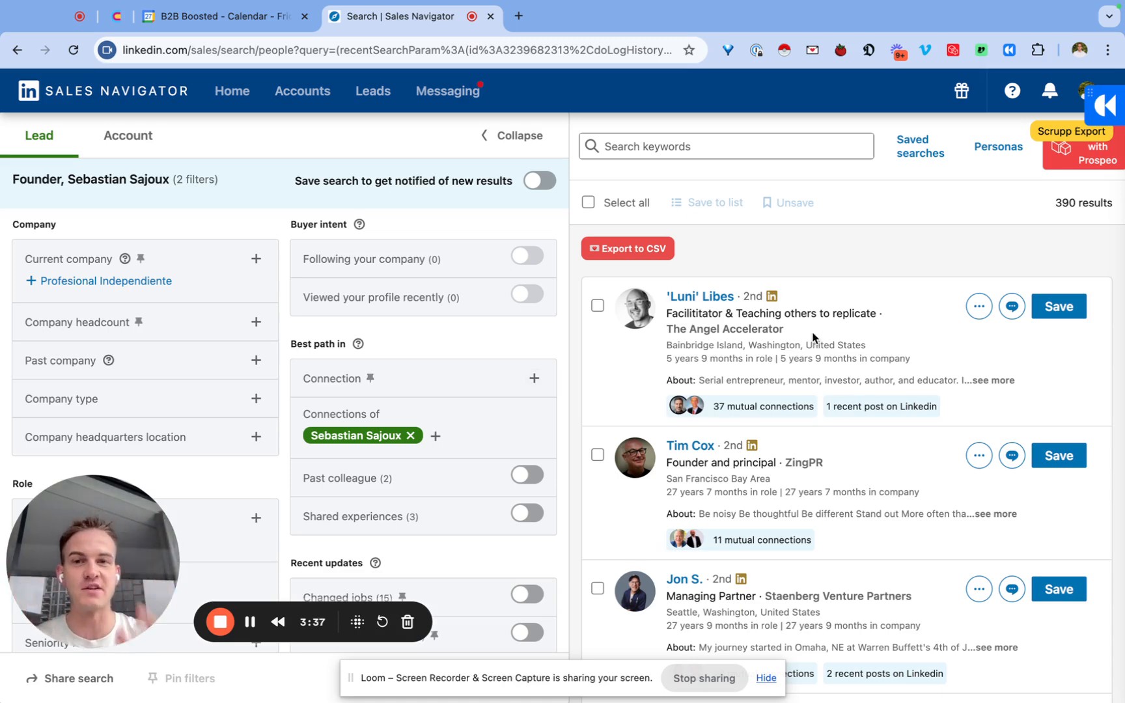
Copy the full URL of the filtered Sales Navigator lead search.
click(597, 53)
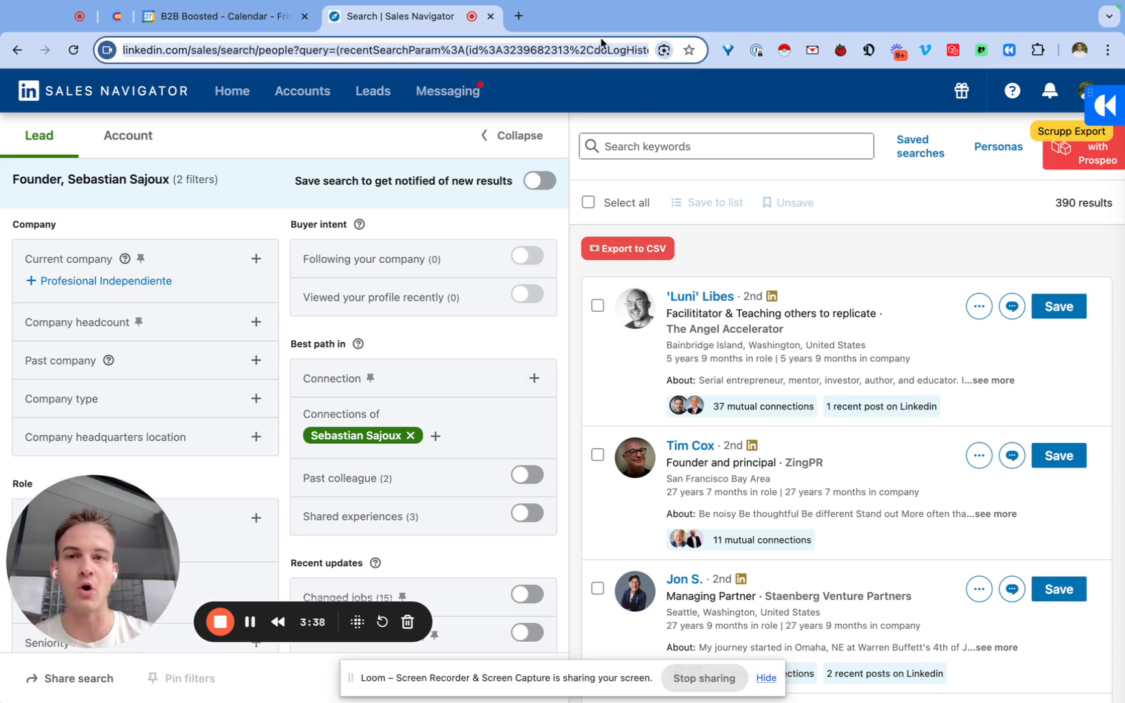
right_click(483, 53)
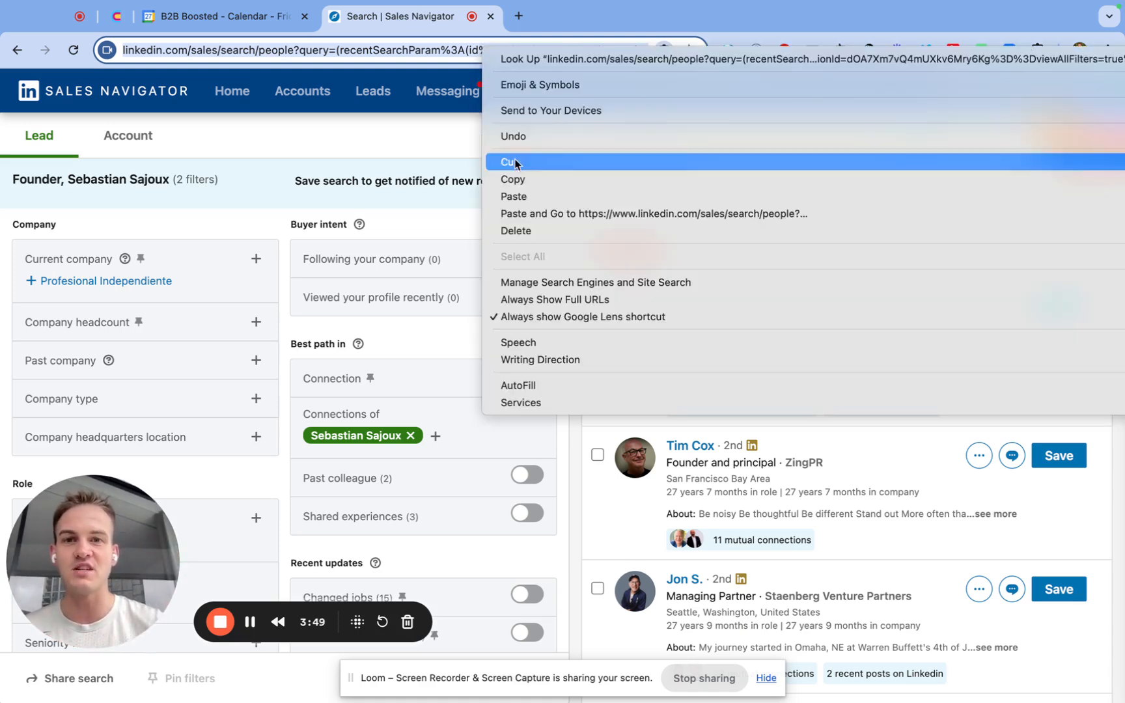
click(508, 179)
Switch to HeyReach and start adding leads with Sales Navigator (Leads) as the import method.
key(ctrl+Right)
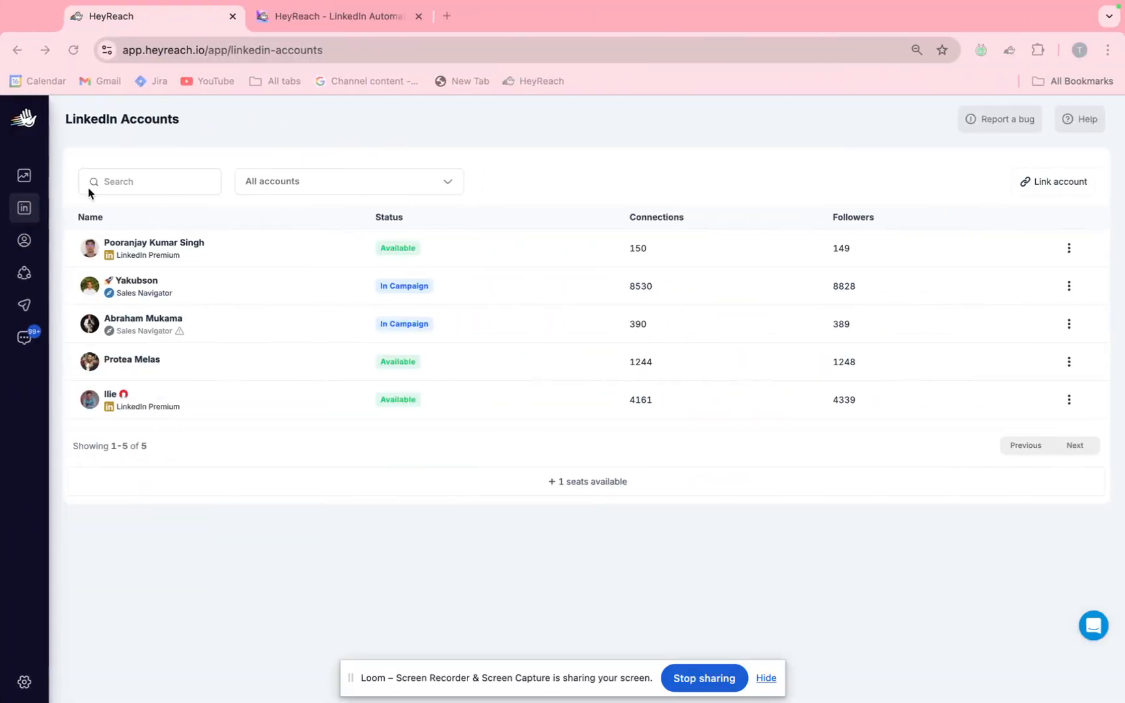
click(25, 242)
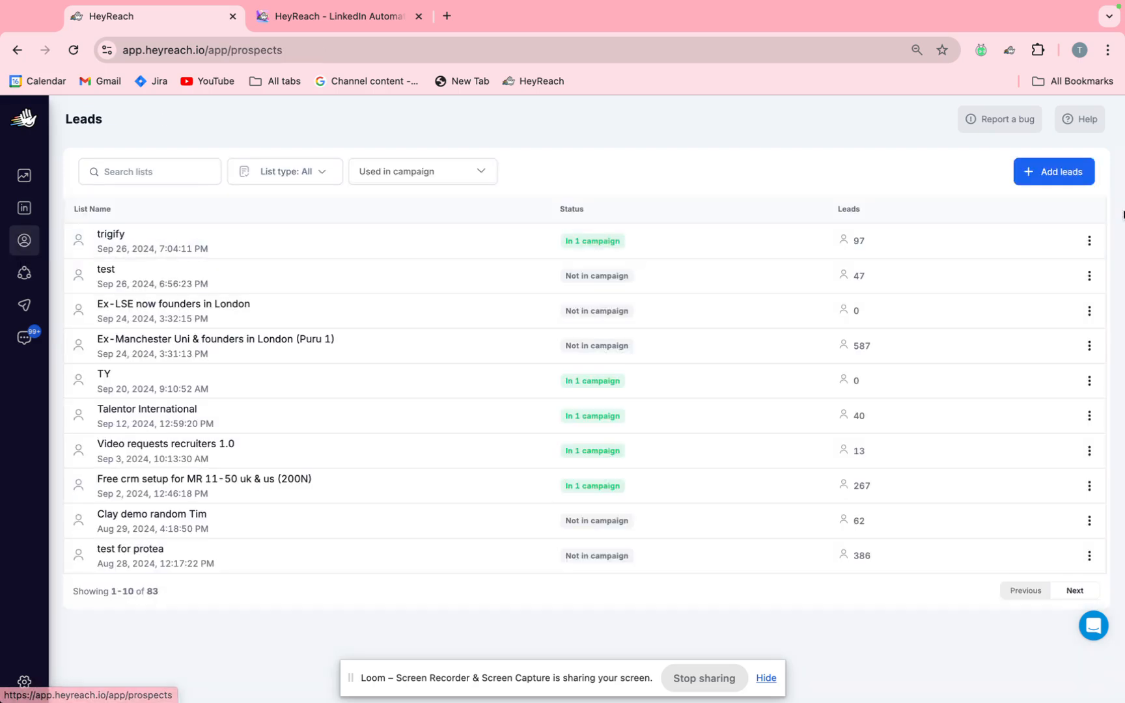
click(1062, 183)
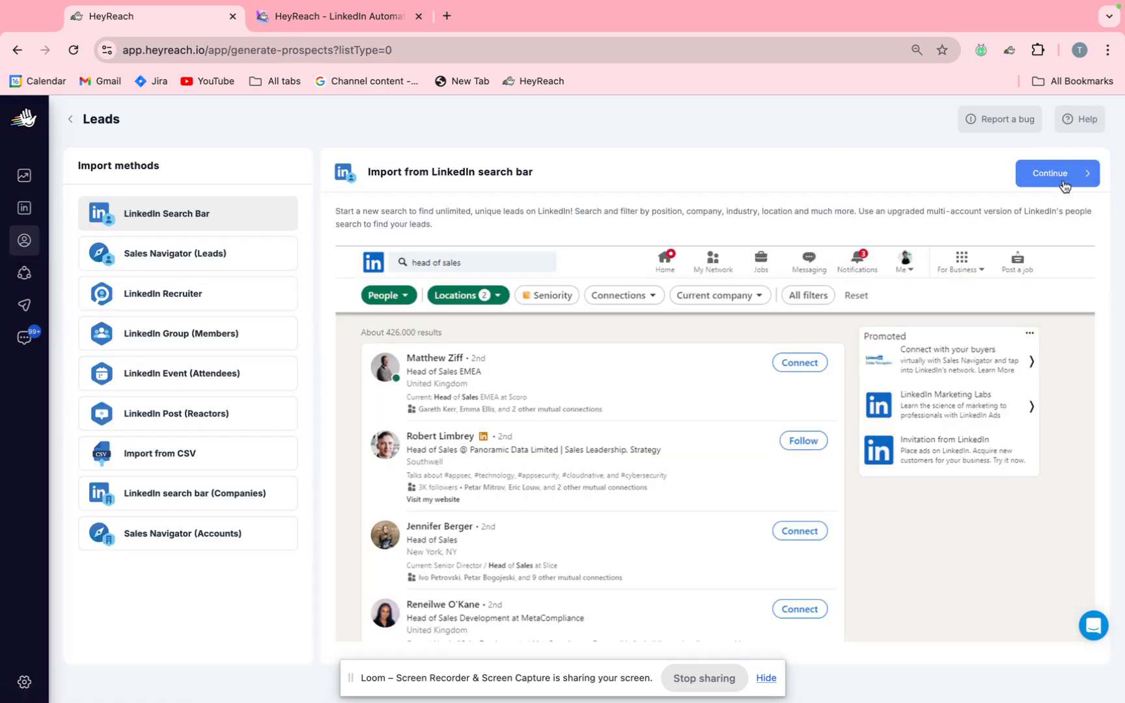
click(207, 260)
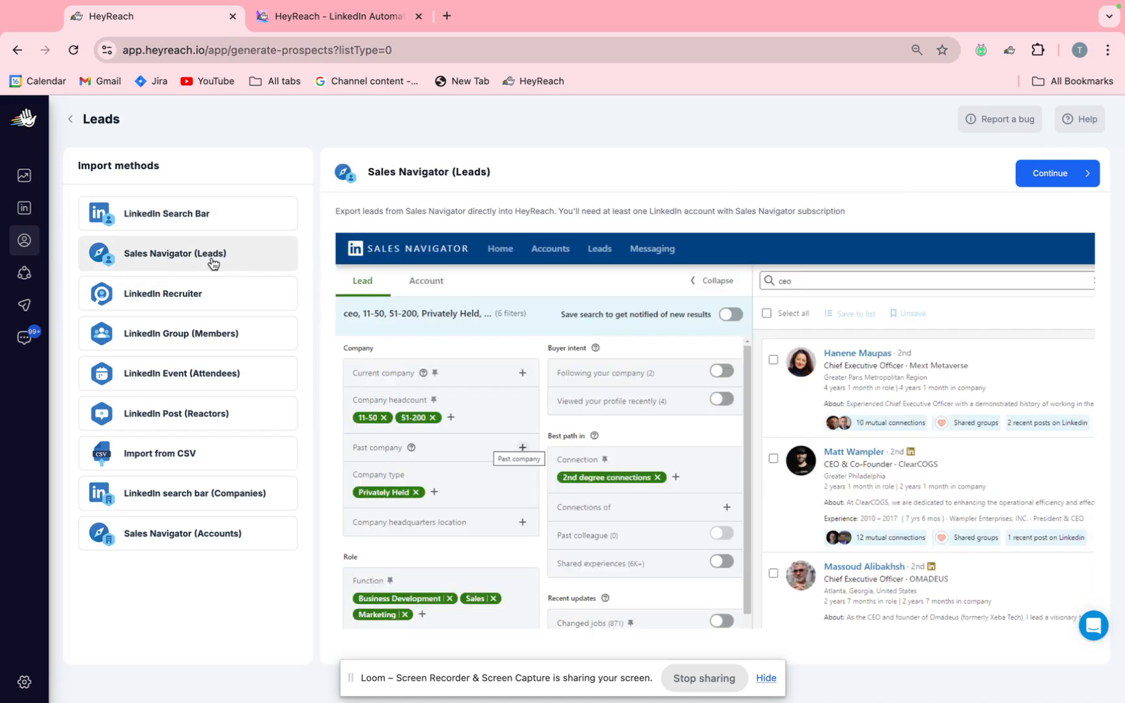
Continue to the Sales Navigator (Leads) import form, enter the copied search URL as the search query, and choose None for the company list.
click(1069, 174)
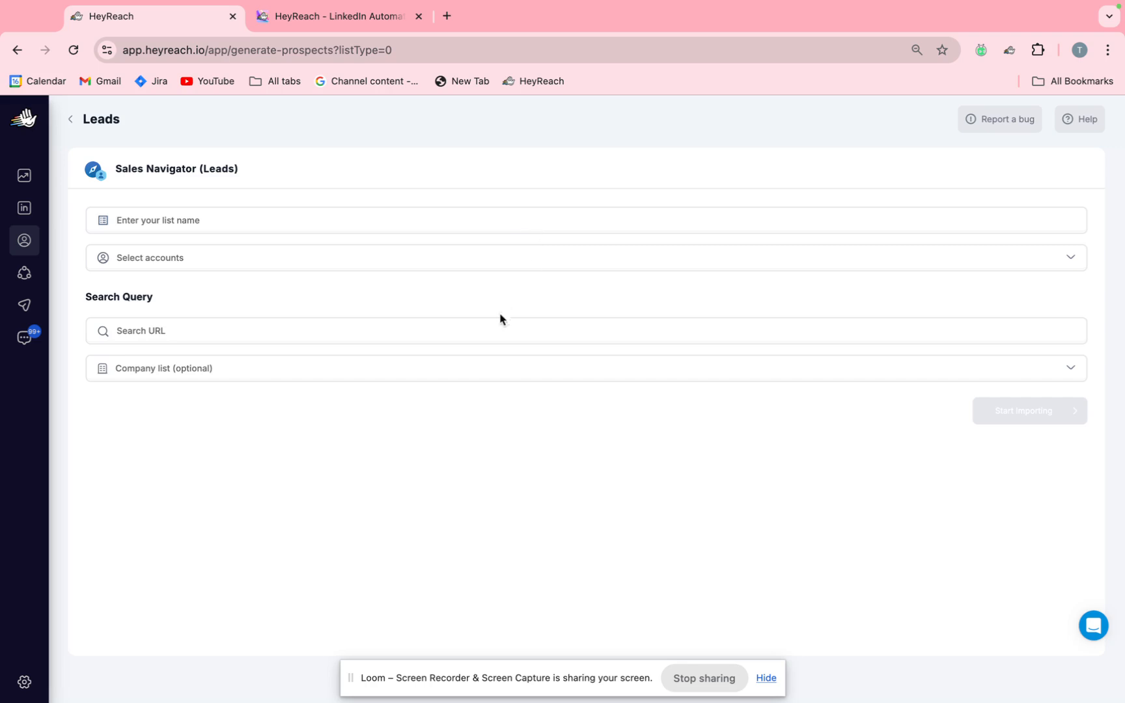
click(498, 328)
key(ctrl+v)
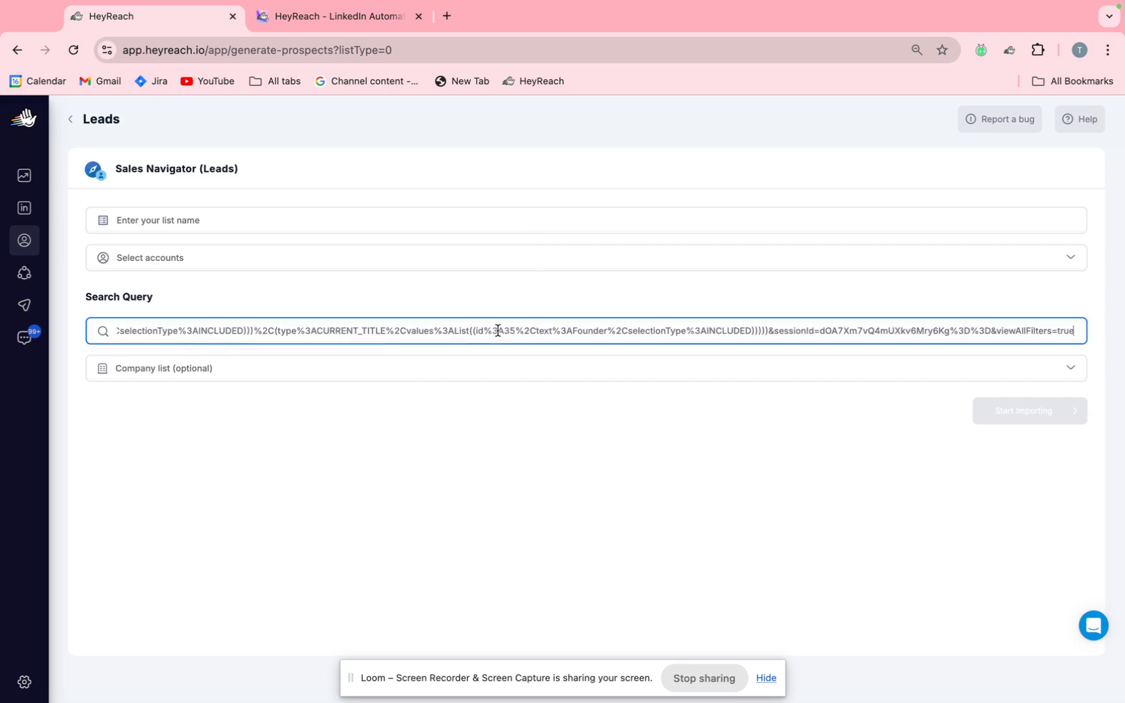
click(514, 367)
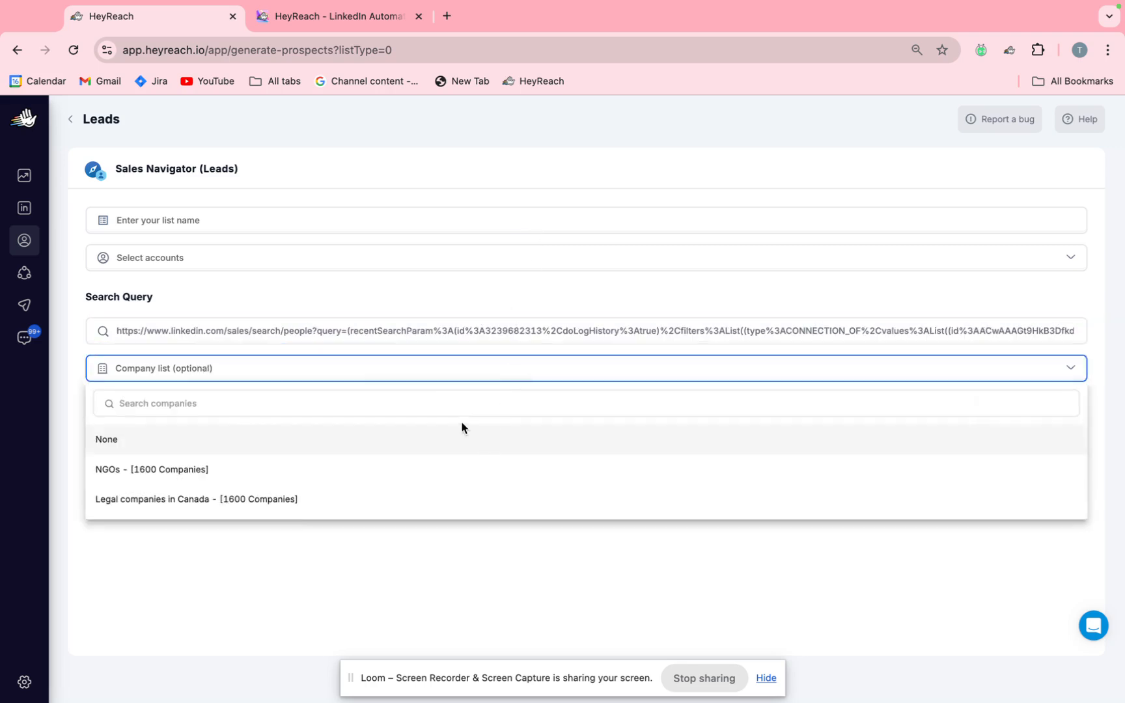
click(463, 444)
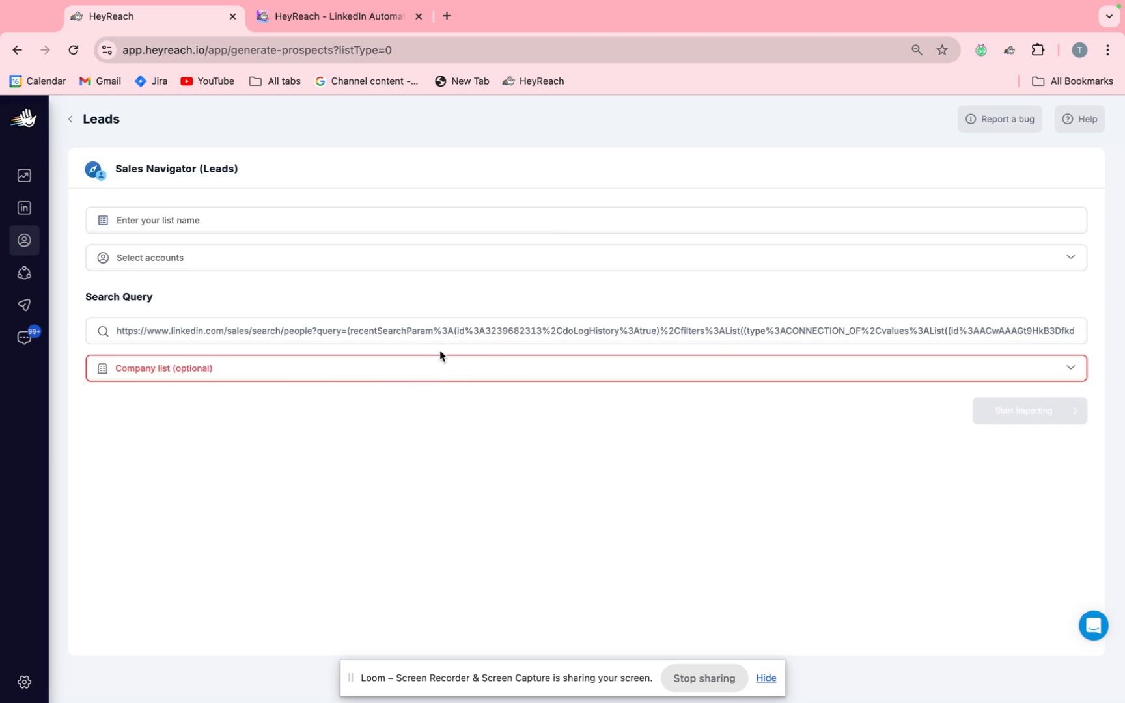
click(443, 378)
click(432, 442)
Name the lead list "TY test" with the contact's first name and "connections" in parentheses, and open the importing account choices.
click(342, 223)
text(TY t)
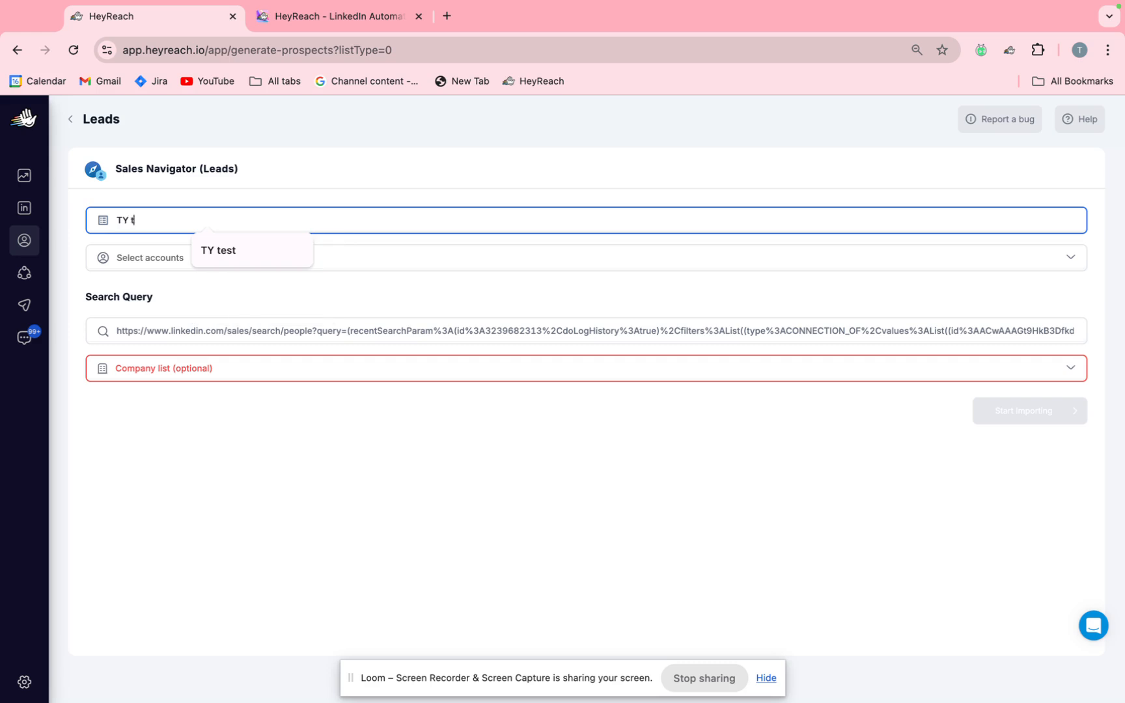
text(est)
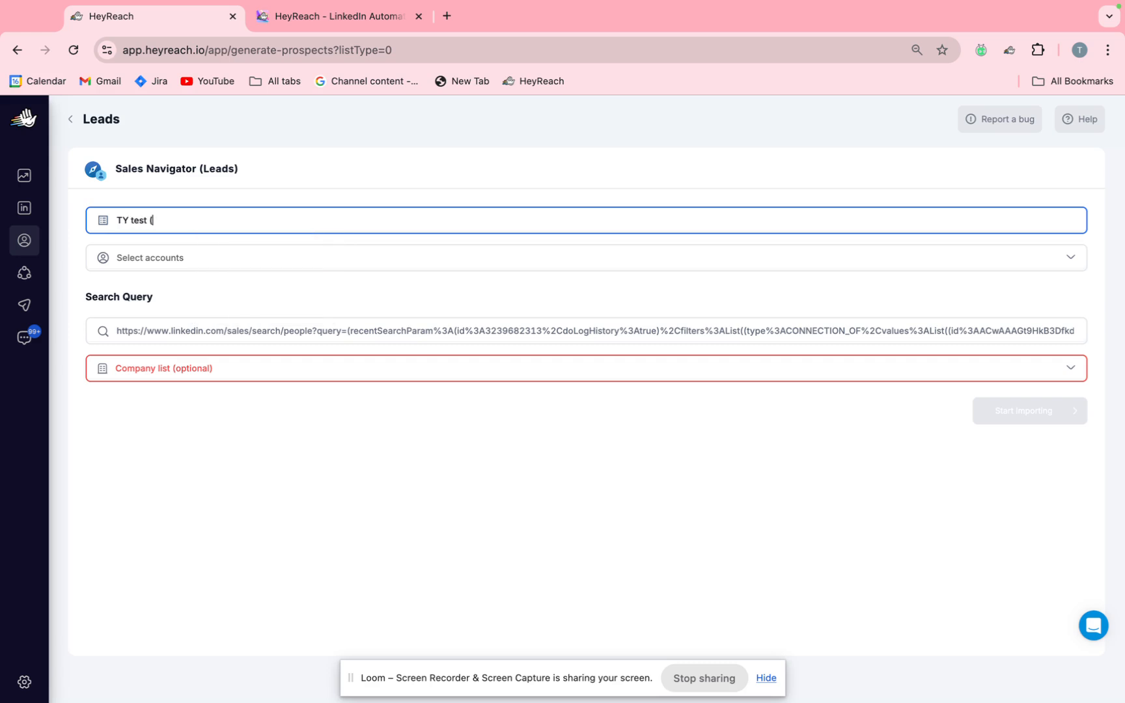
text( (Sebastian's connections)
click(158, 260)
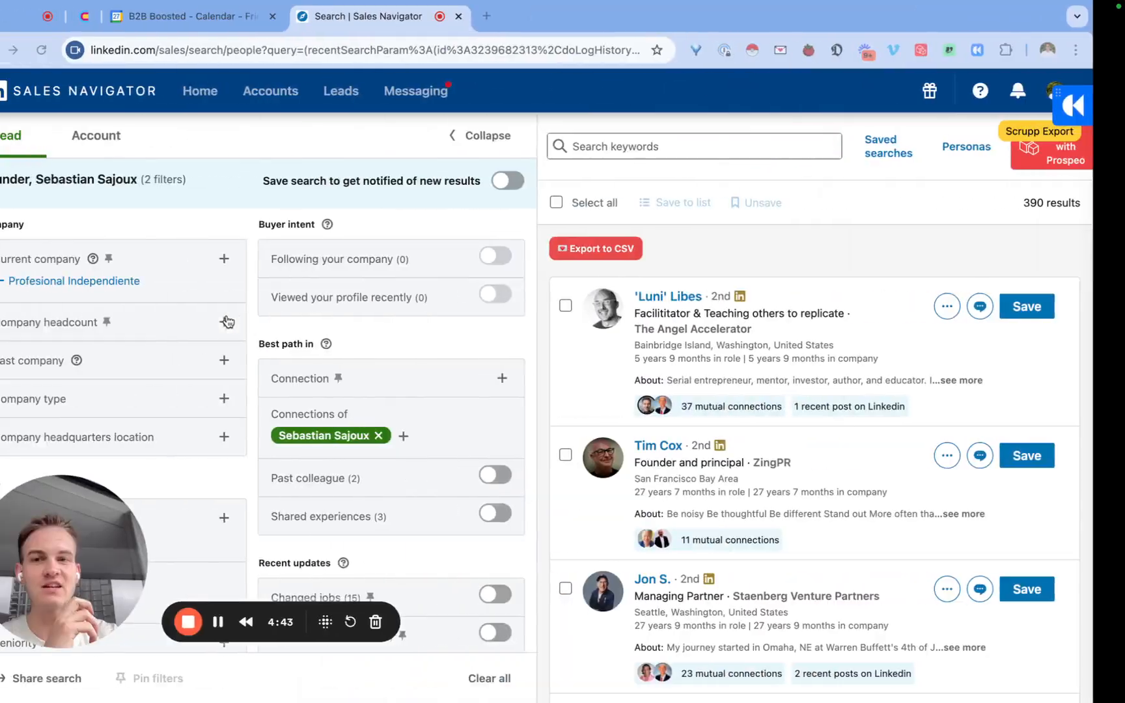
Review the founder leads in the Sales Navigator search and go to page 2 of the results.
scroll(363, 373, down, 5)
scroll(724, 453, down, 20)
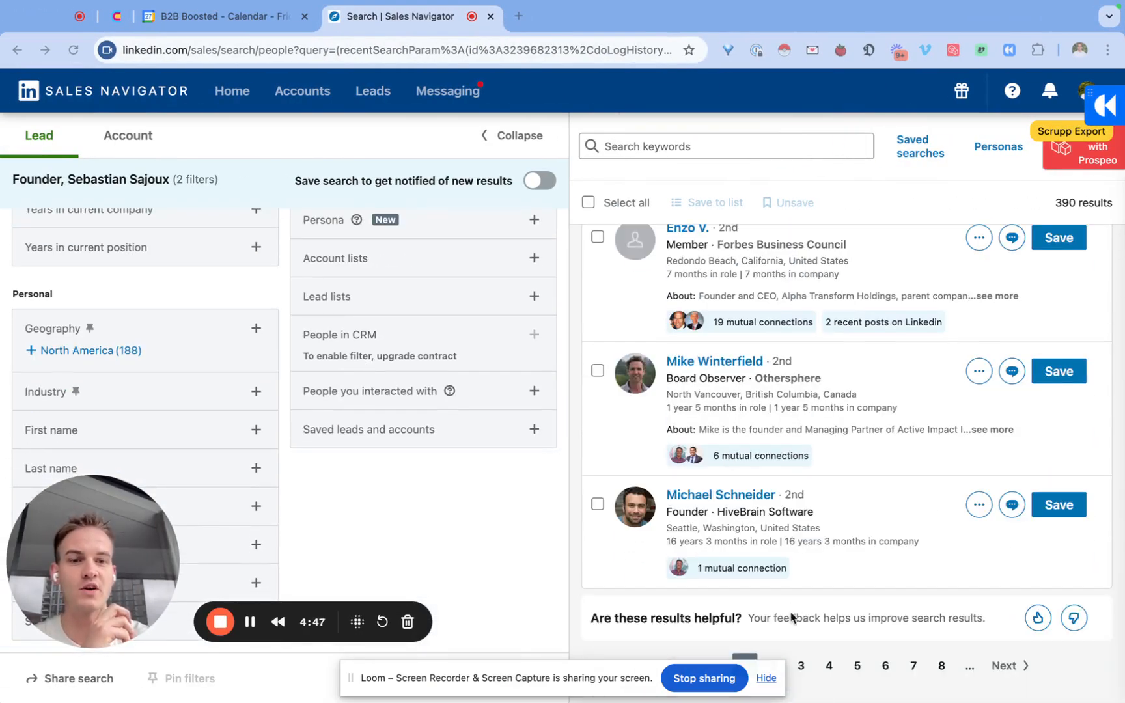
drag(612, 678, 430, 556)
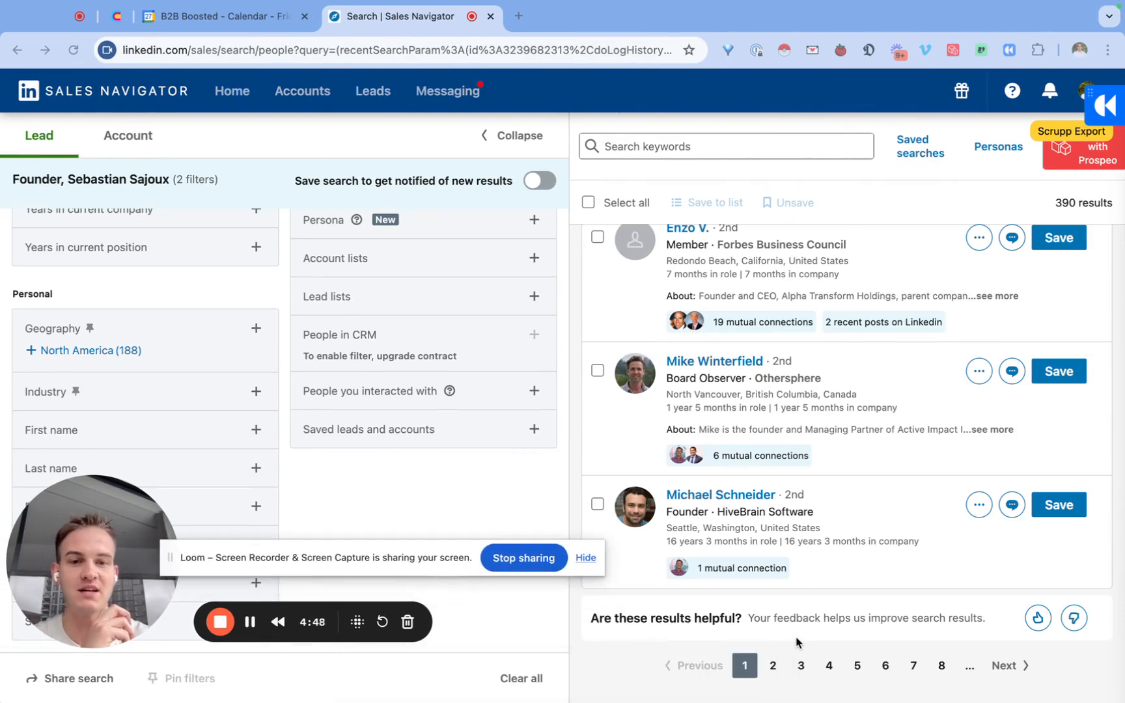
click(773, 665)
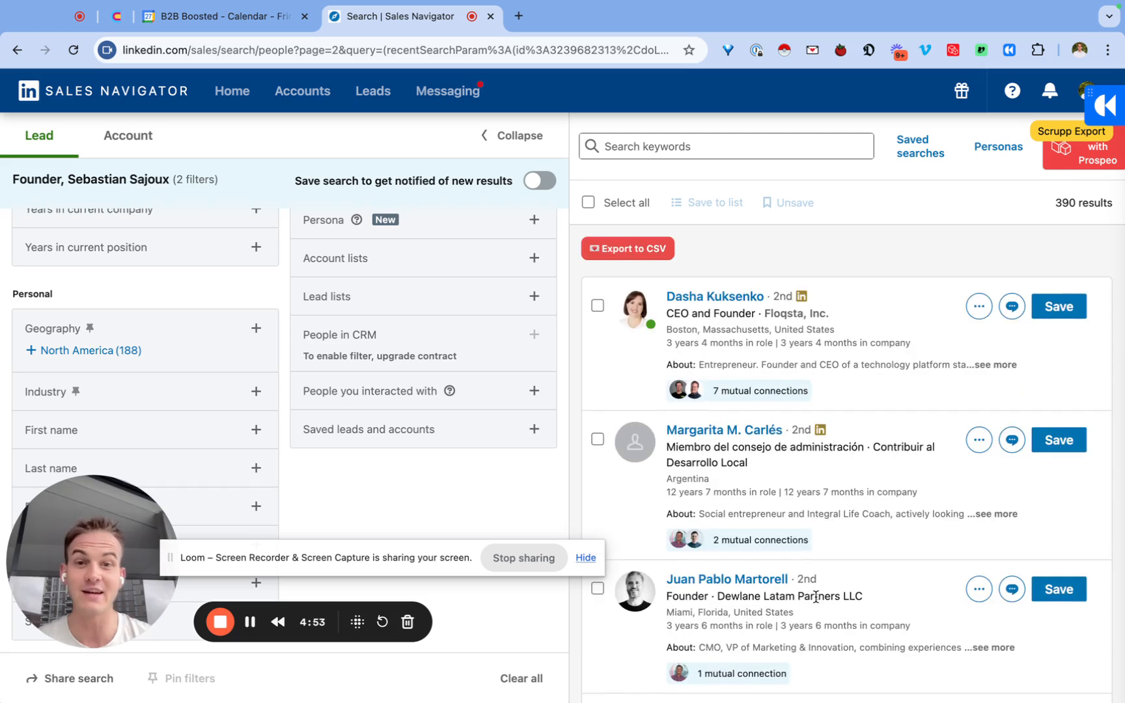
Return to HeyReach, select the first account, which has Sales Navigator, for the import, and start importing the leads.
key(ctrl+Right)
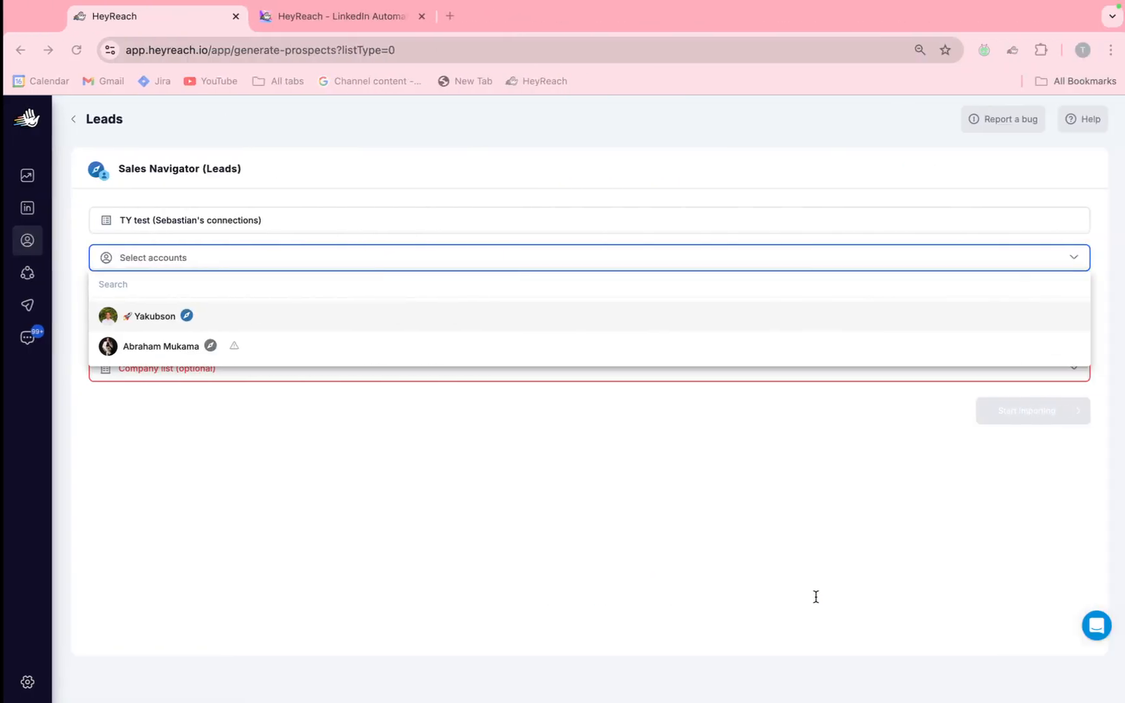
click(635, 316)
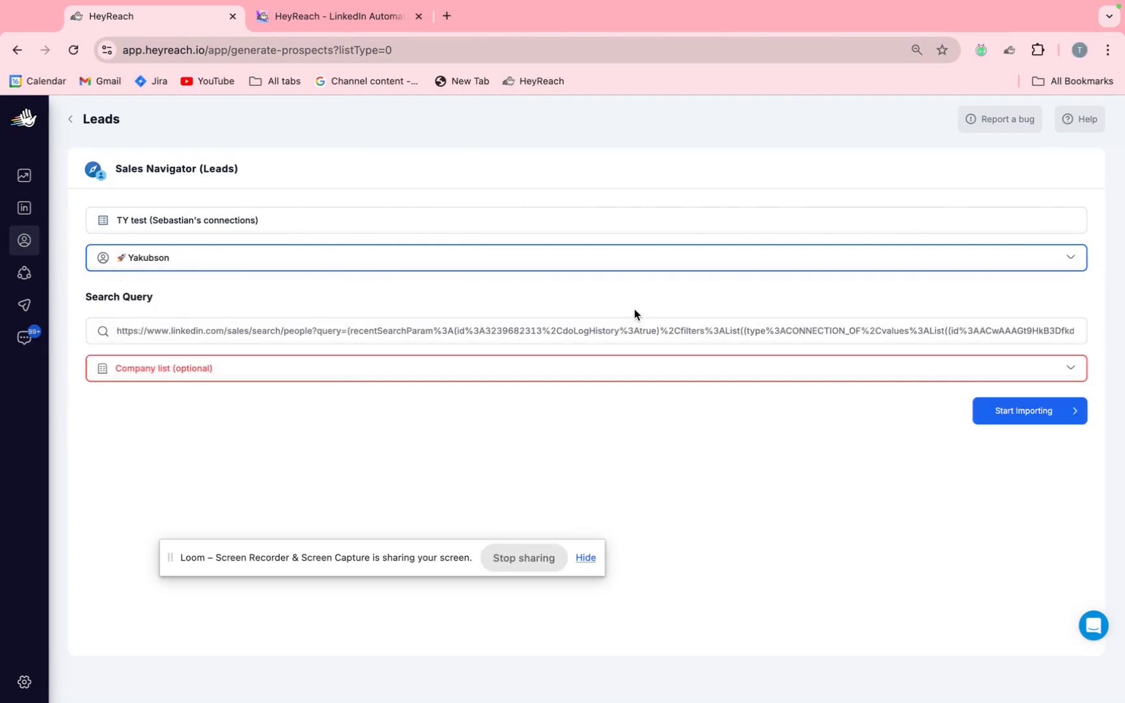
click(720, 374)
click(675, 436)
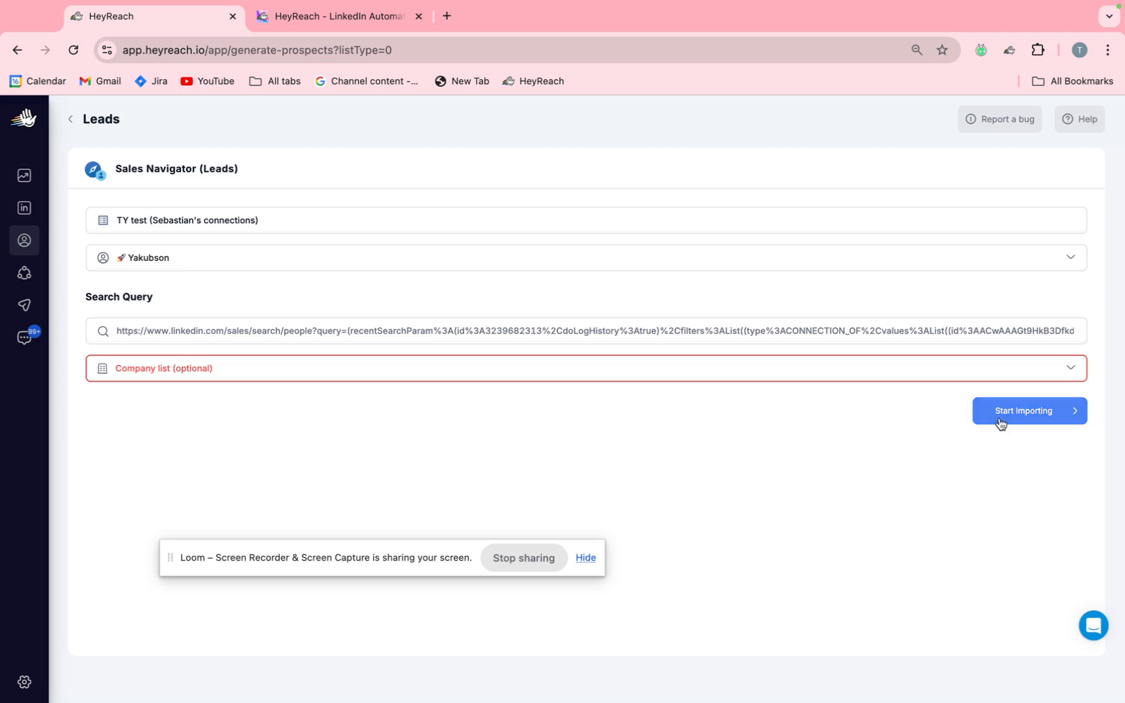
click(1003, 421)
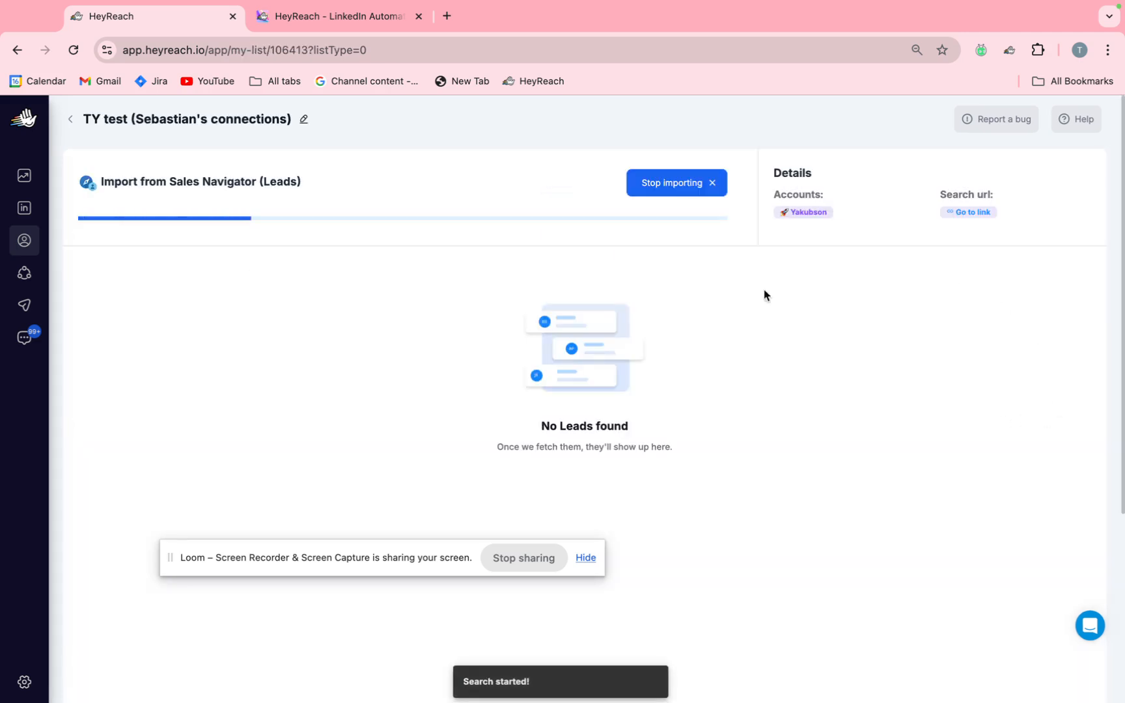
Go back to the lead lists and inspect the "Ex-LSE now founders in London" list.
click(71, 119)
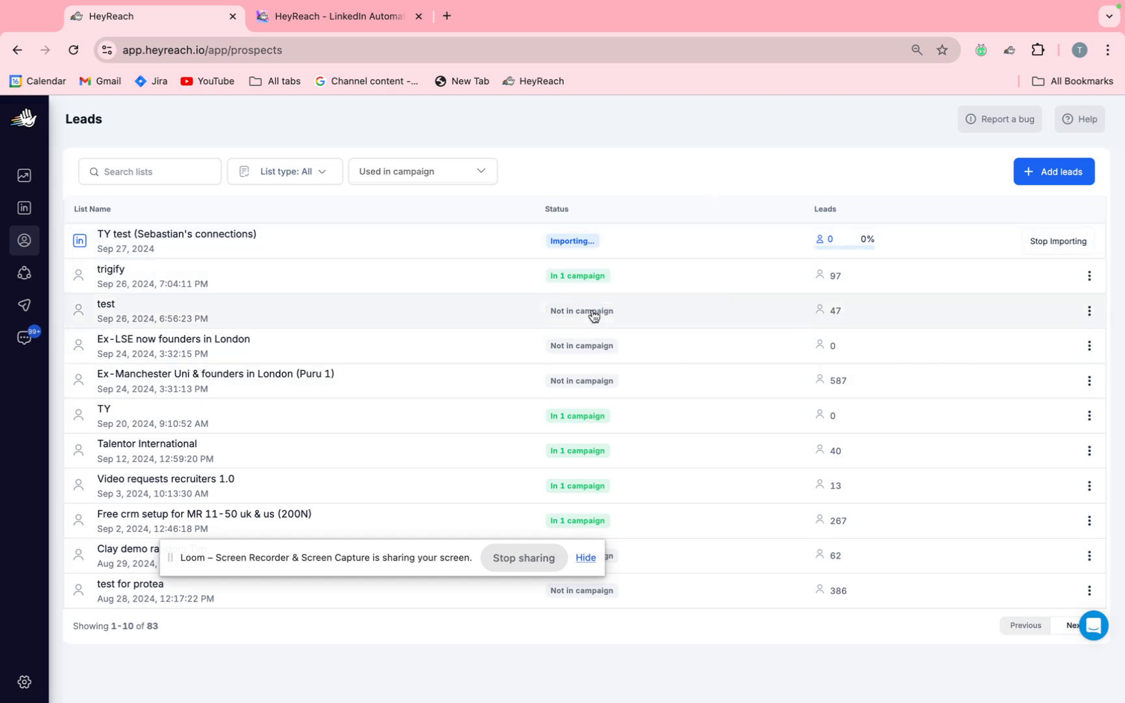
click(274, 344)
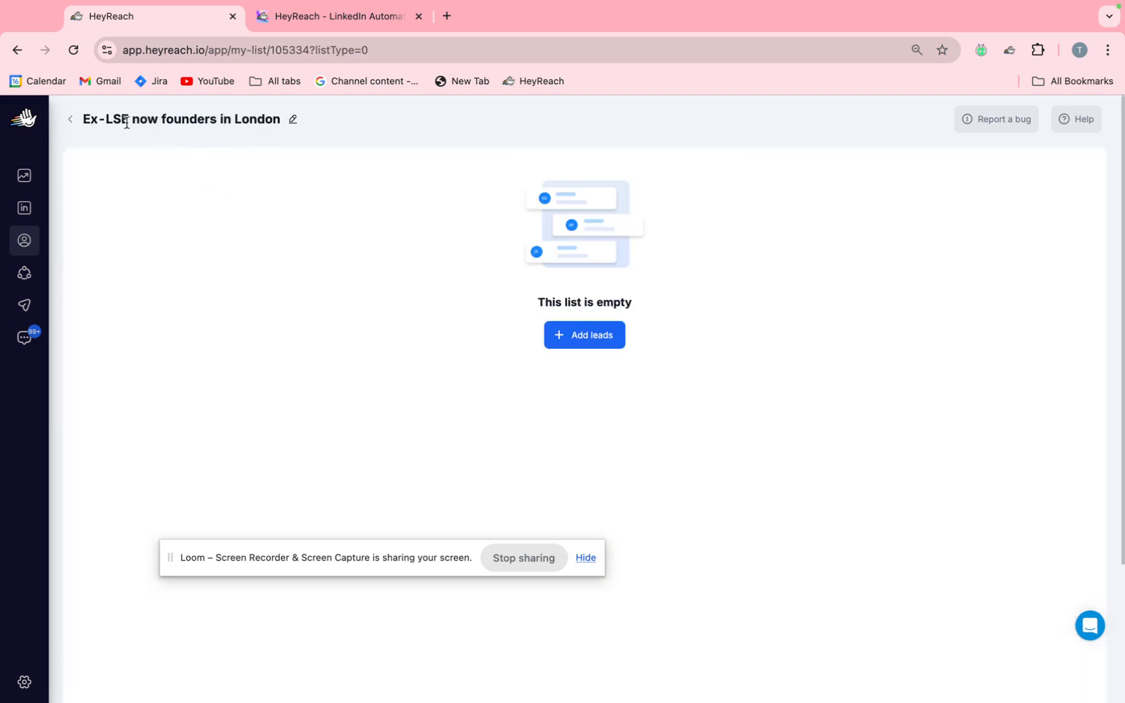
click(72, 121)
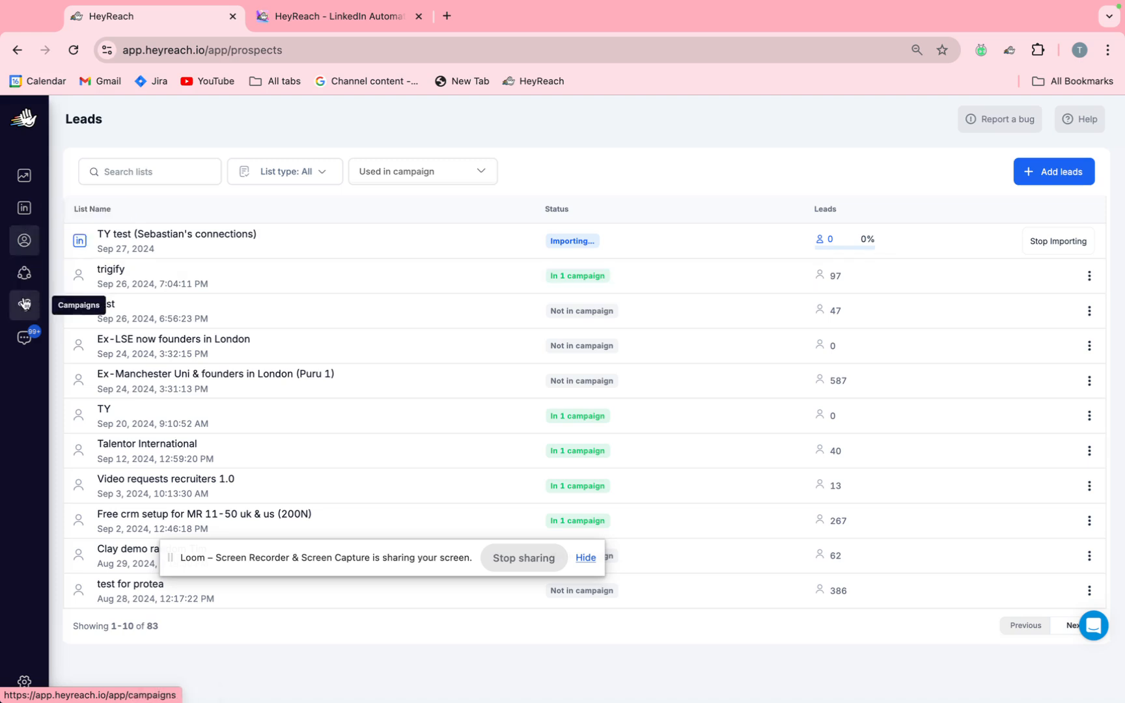
Create a new campaign named "Test YT".
click(25, 304)
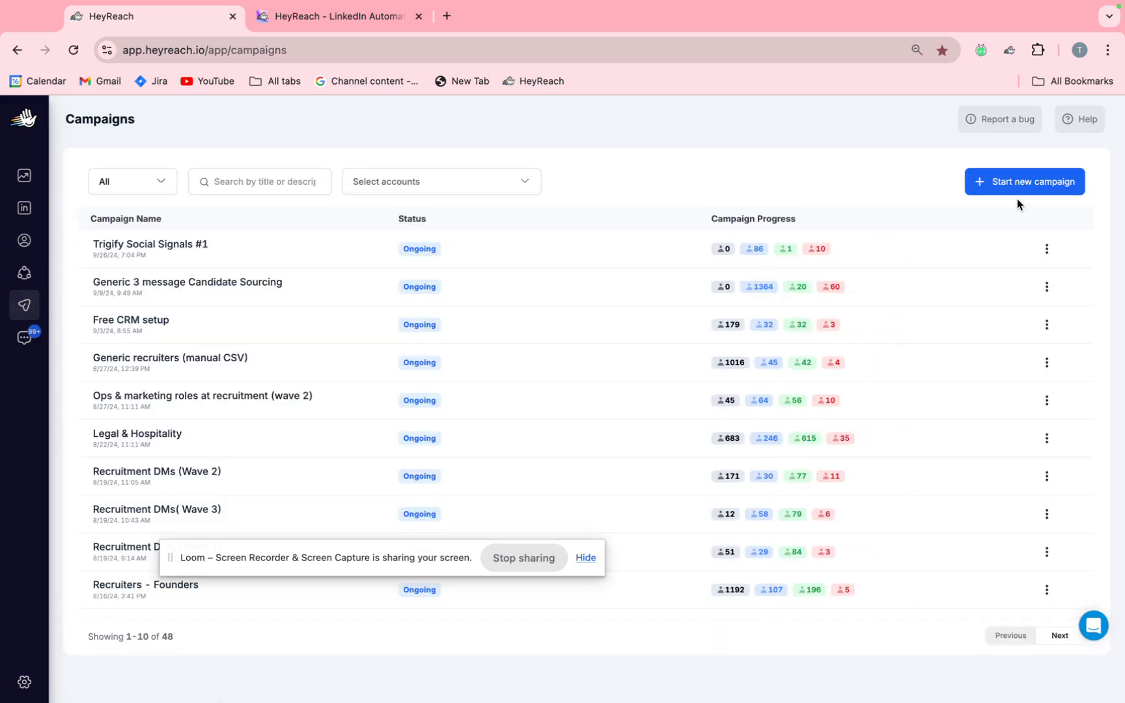
click(1039, 190)
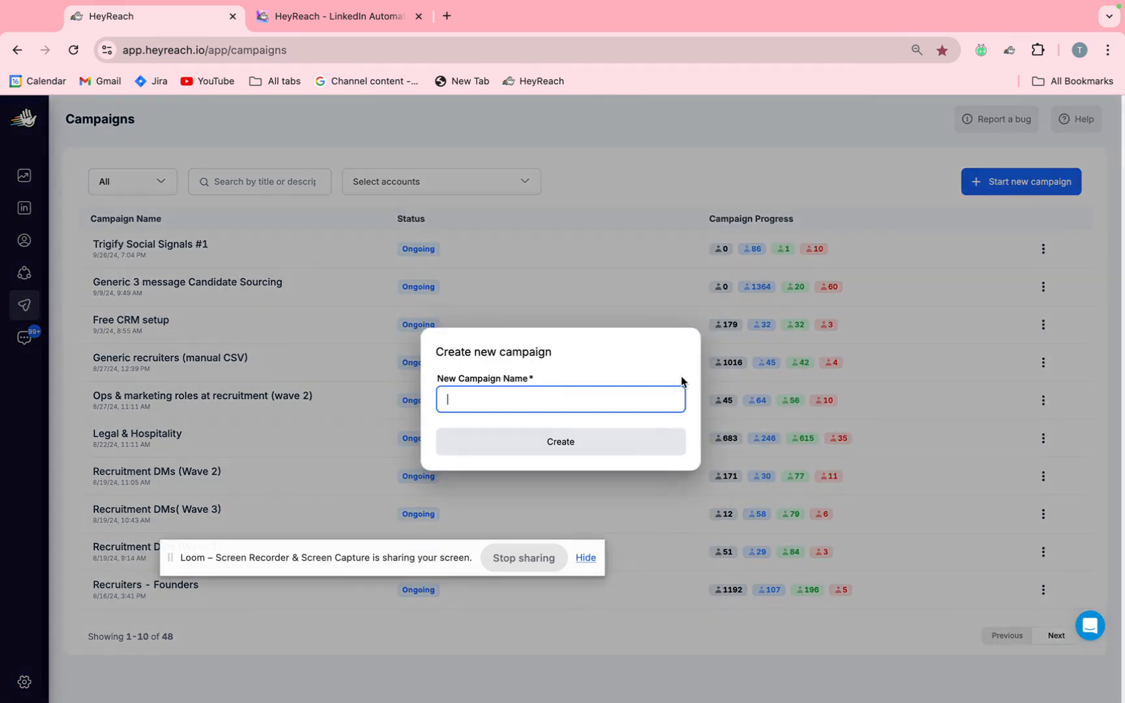
text(Test YT)
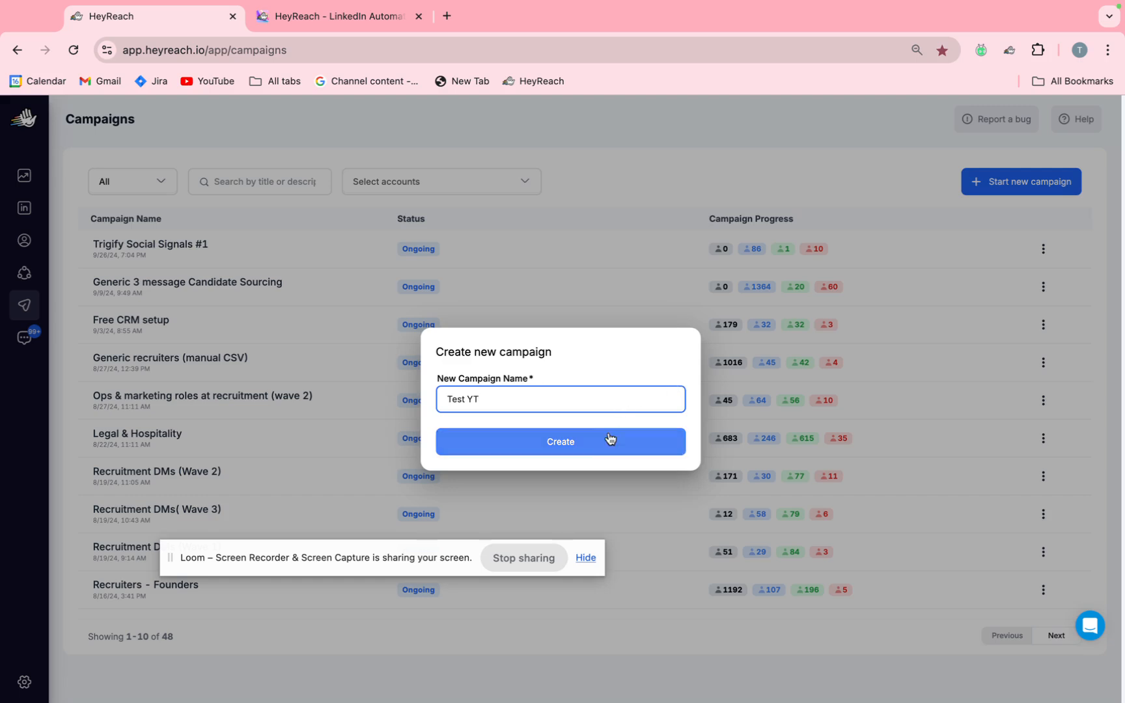
click(609, 440)
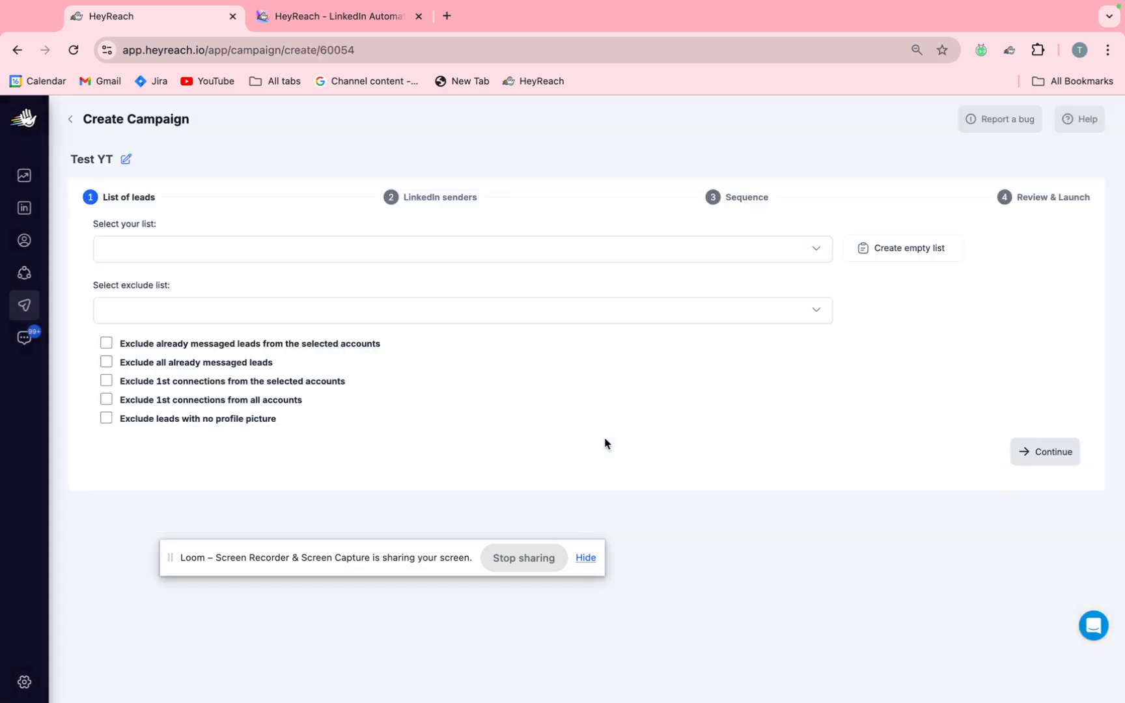
Use "Ex-LSE now founders in London" as the campaign's lead list and None as its exclude list.
click(561, 257)
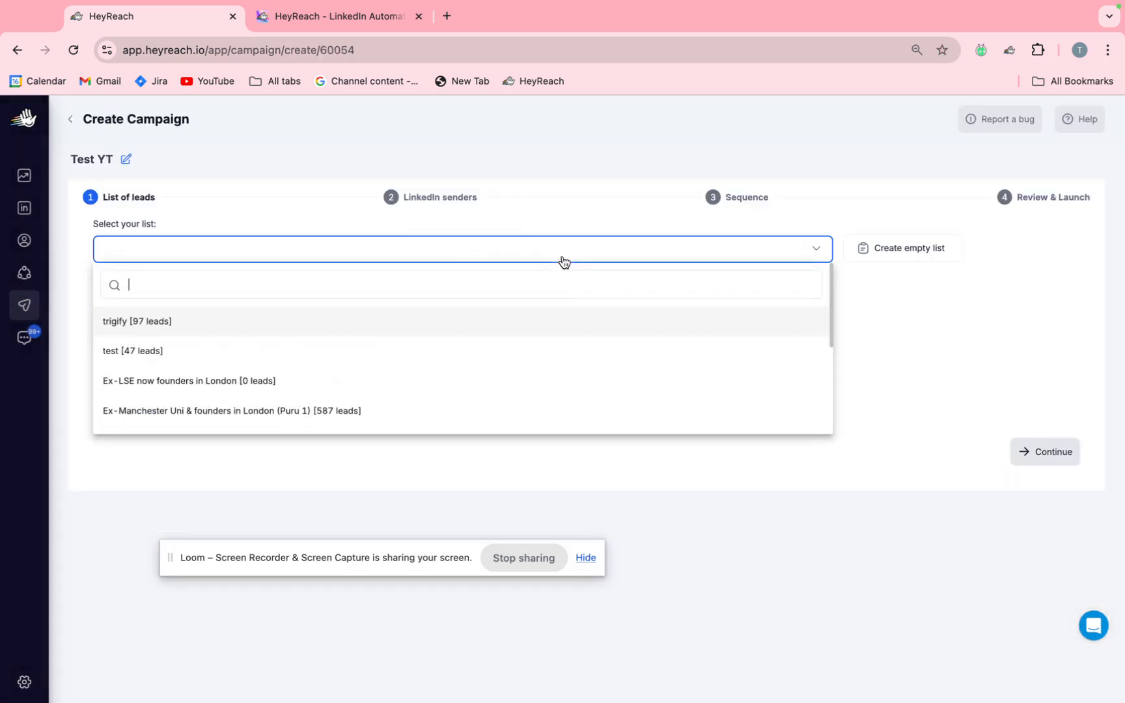
click(474, 380)
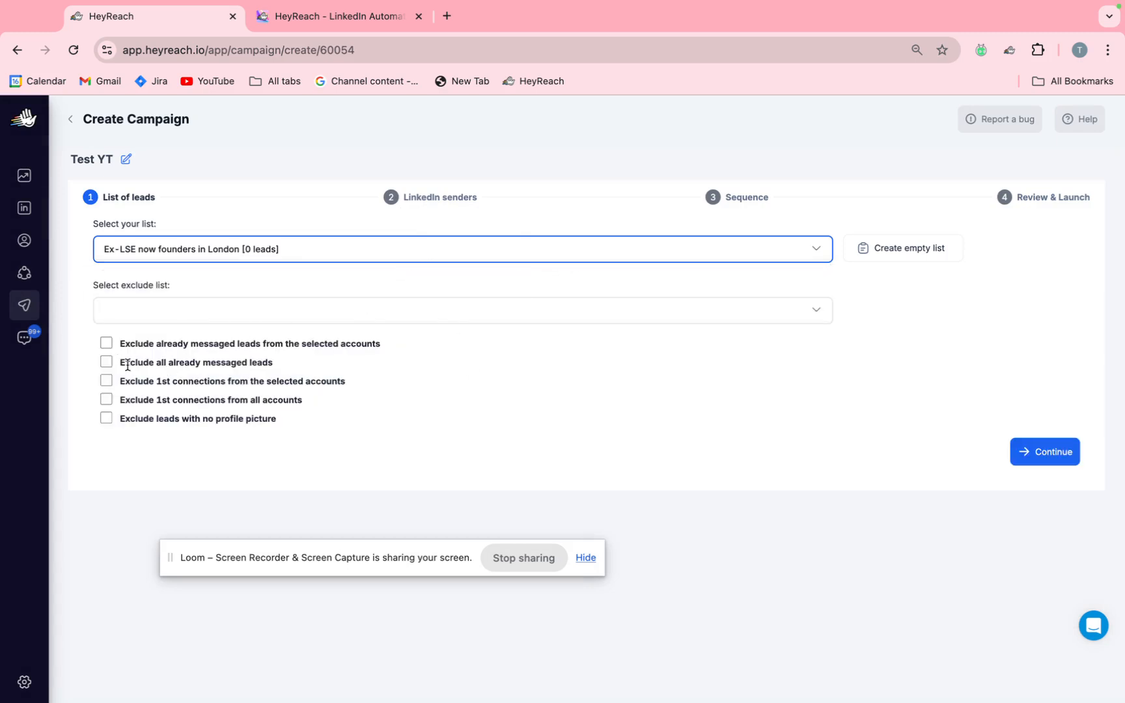
click(197, 317)
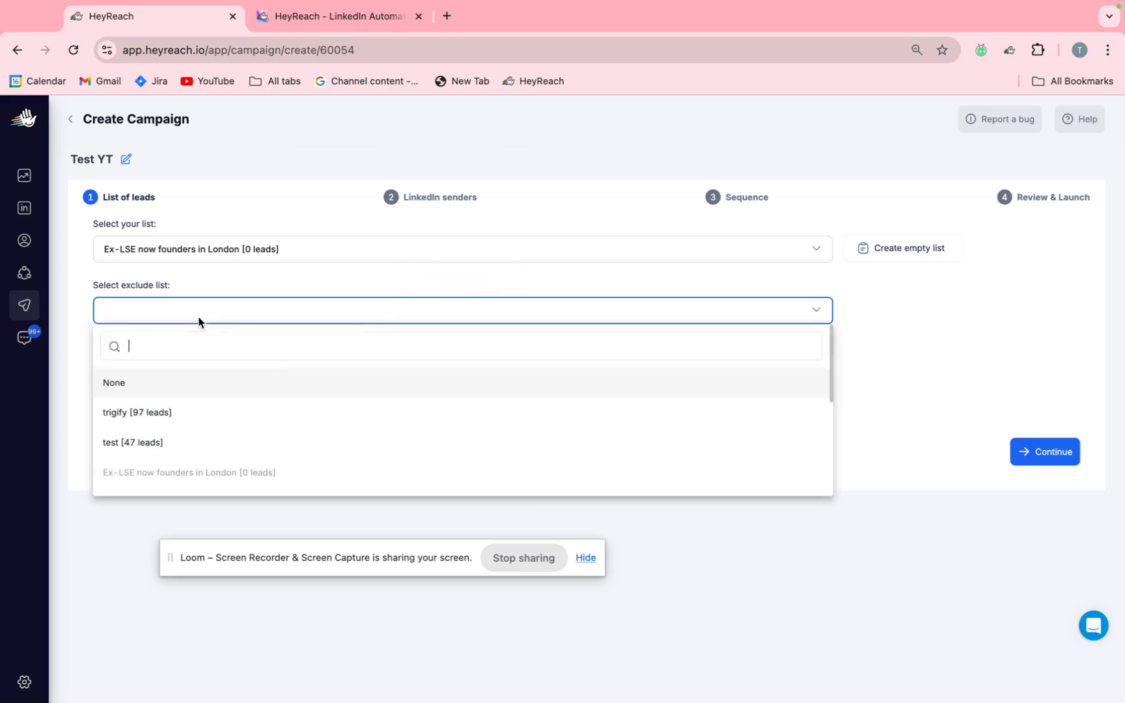
click(179, 397)
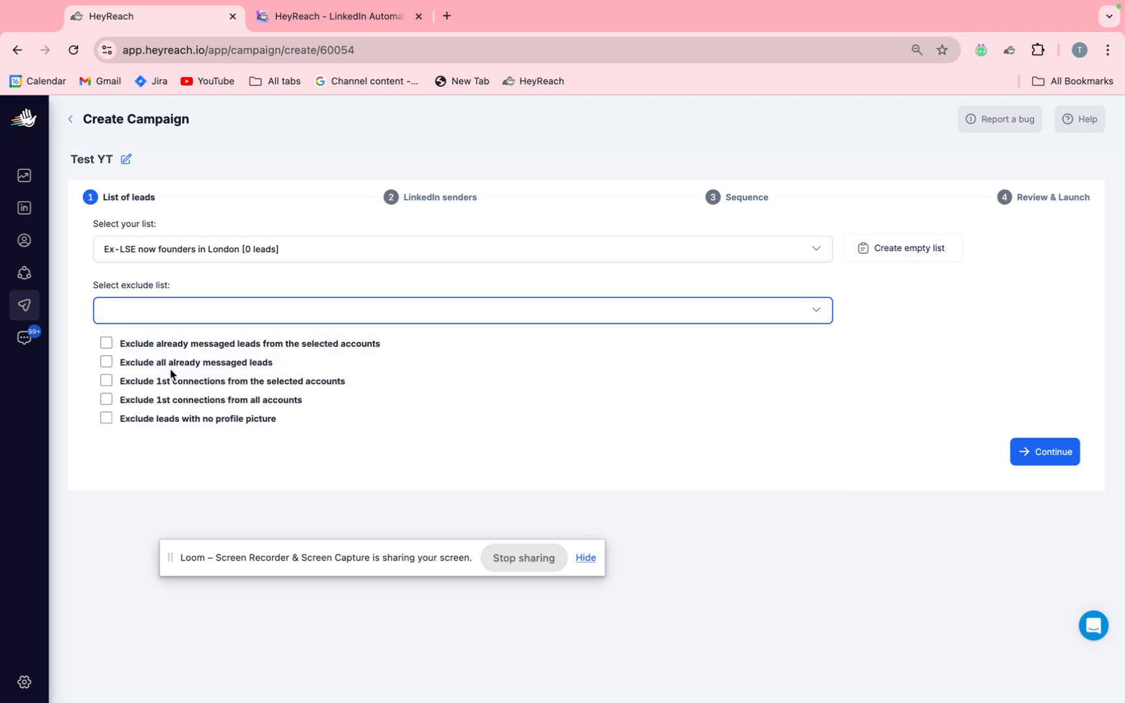
Exclude 1st connections and already messaged leads, for both the selected accounts and all accounts, and continue to the LinkedIn senders.
click(107, 383)
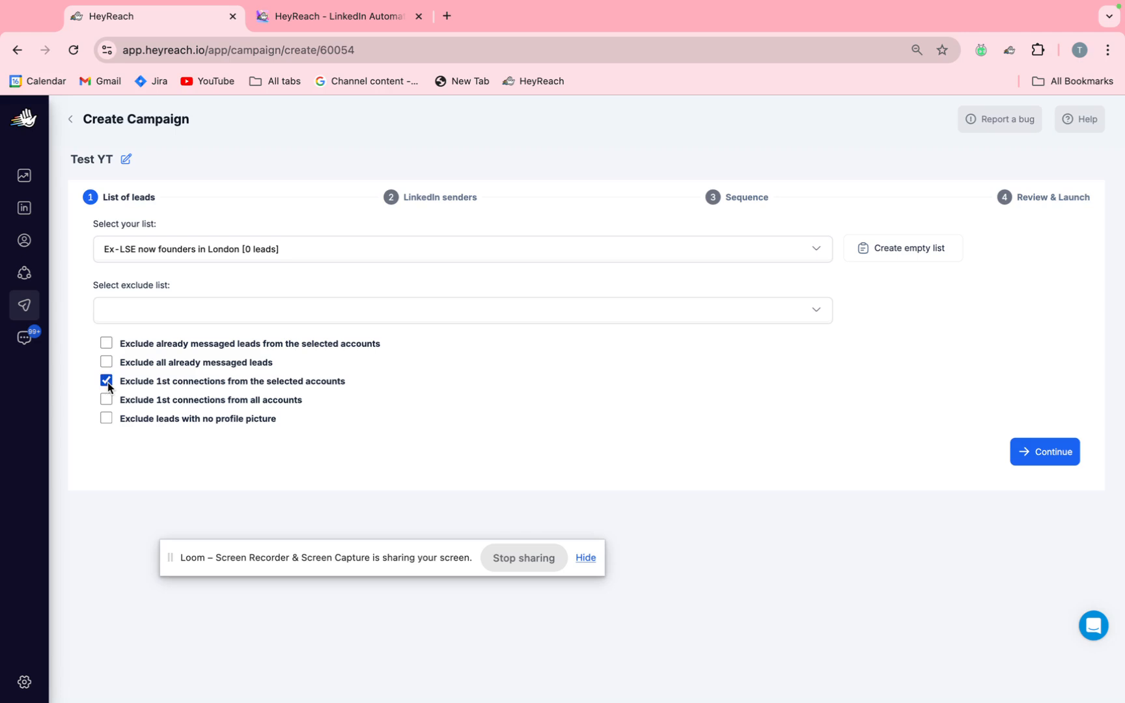
click(106, 399)
click(111, 362)
click(109, 344)
click(1040, 457)
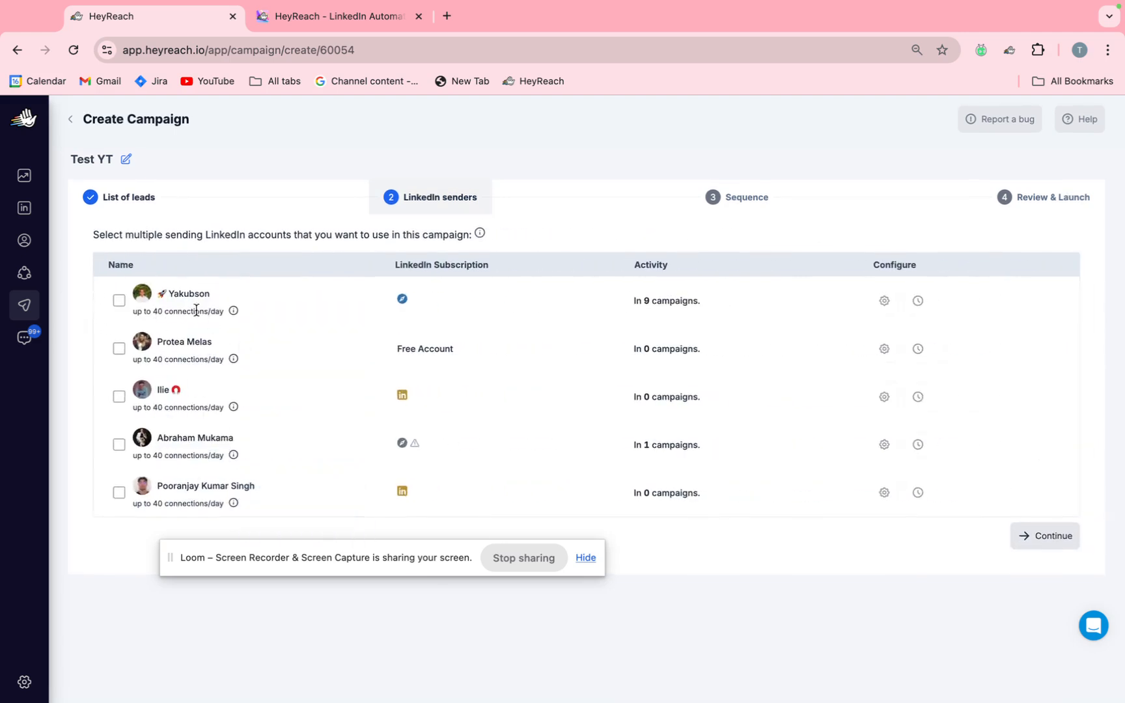
click(118, 349)
click(118, 397)
click(119, 396)
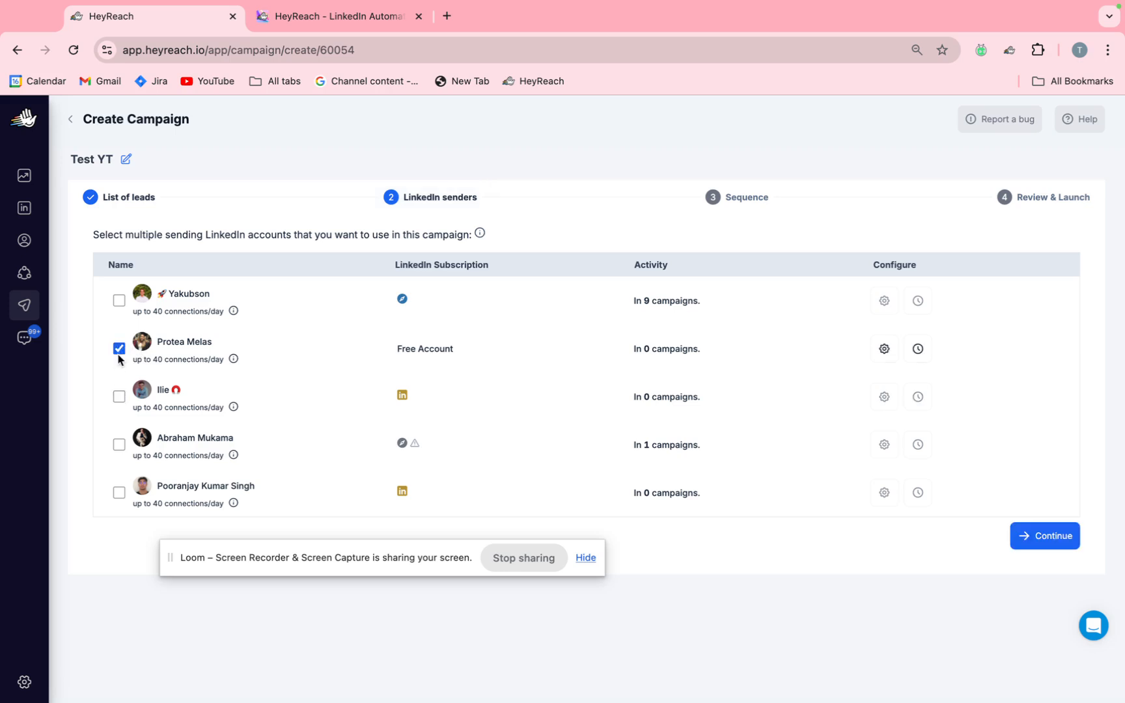
click(118, 350)
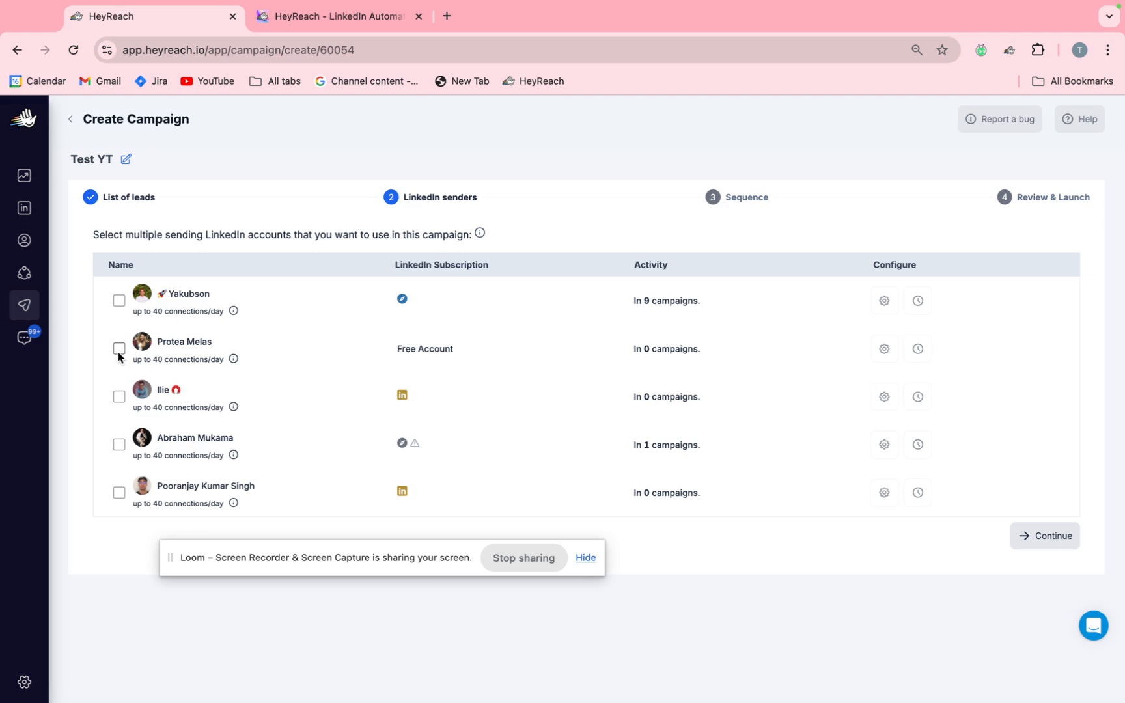
Select the first listed account as sender, save its Max Follows/day limit as 25, and continue to the campaign sequence.
click(119, 301)
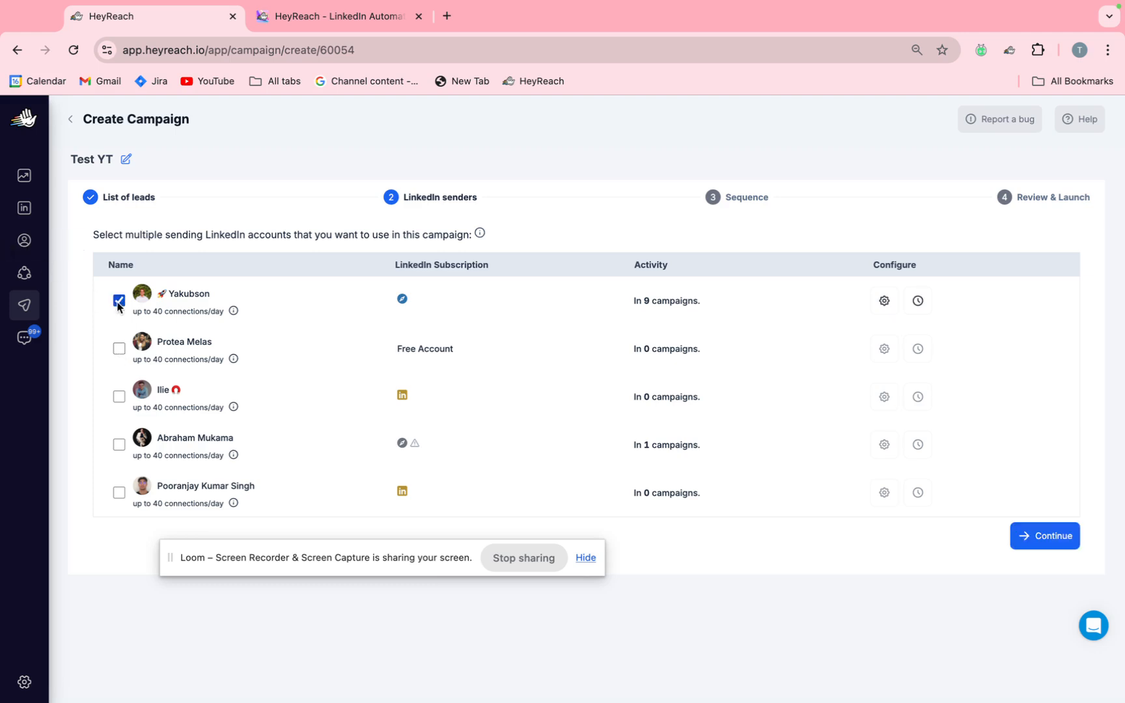
click(887, 310)
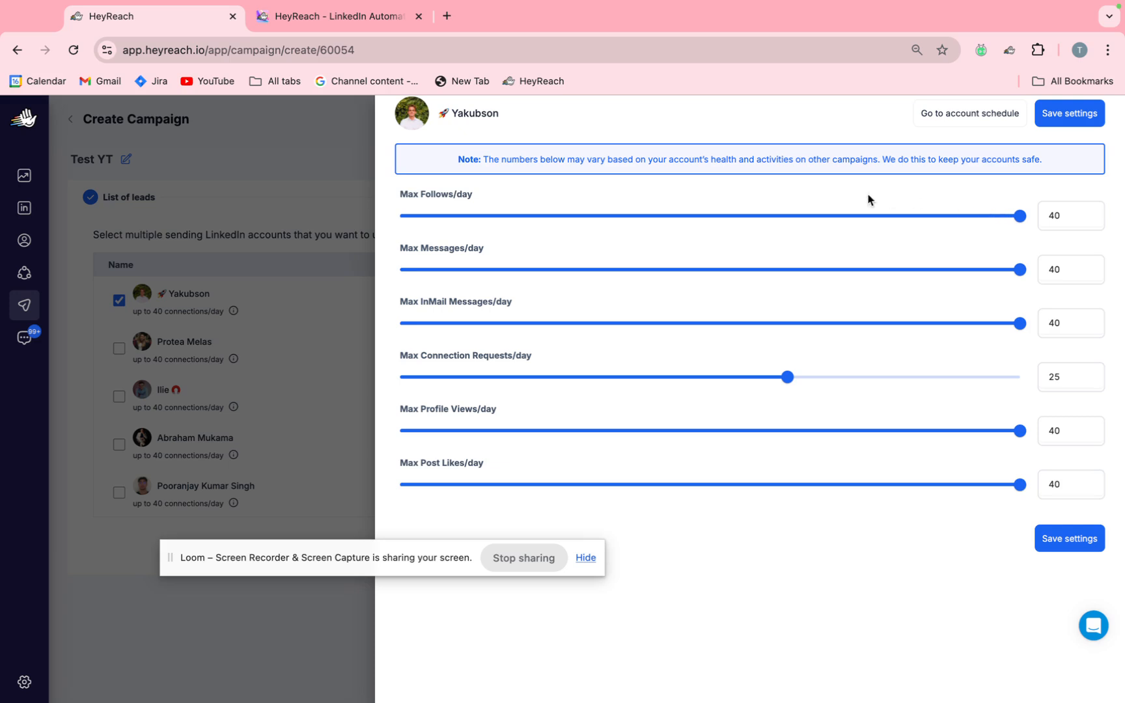
drag(1019, 216, 794, 226)
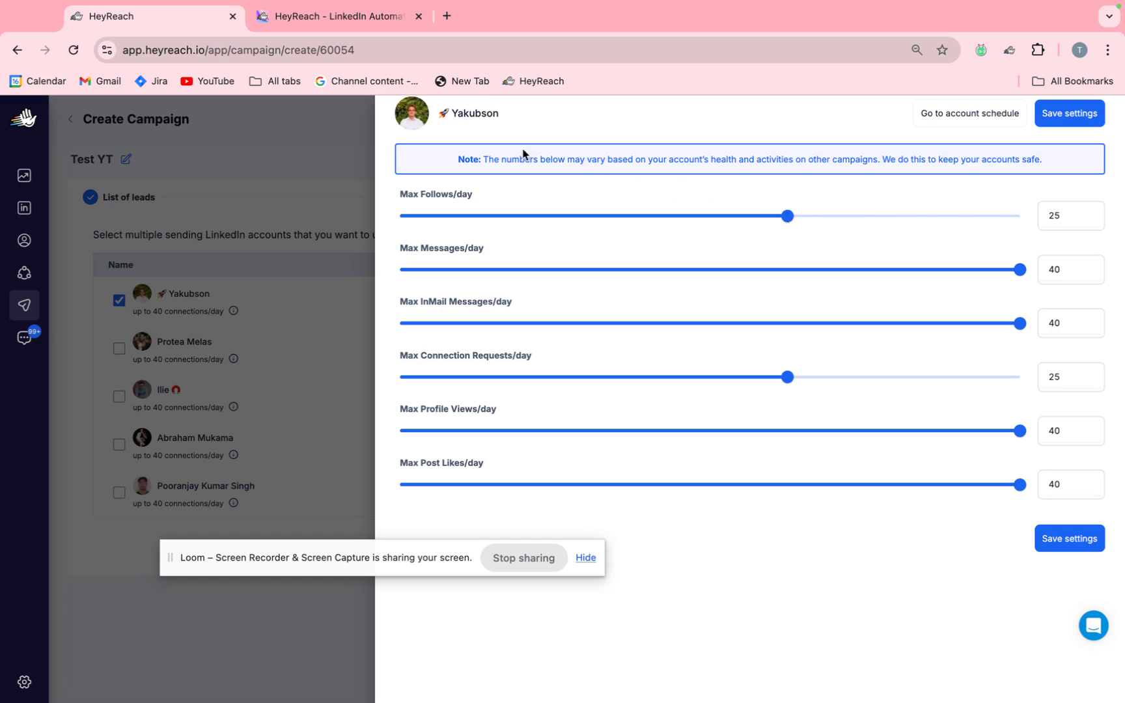
drag(484, 159, 996, 182)
click(1044, 163)
click(1073, 118)
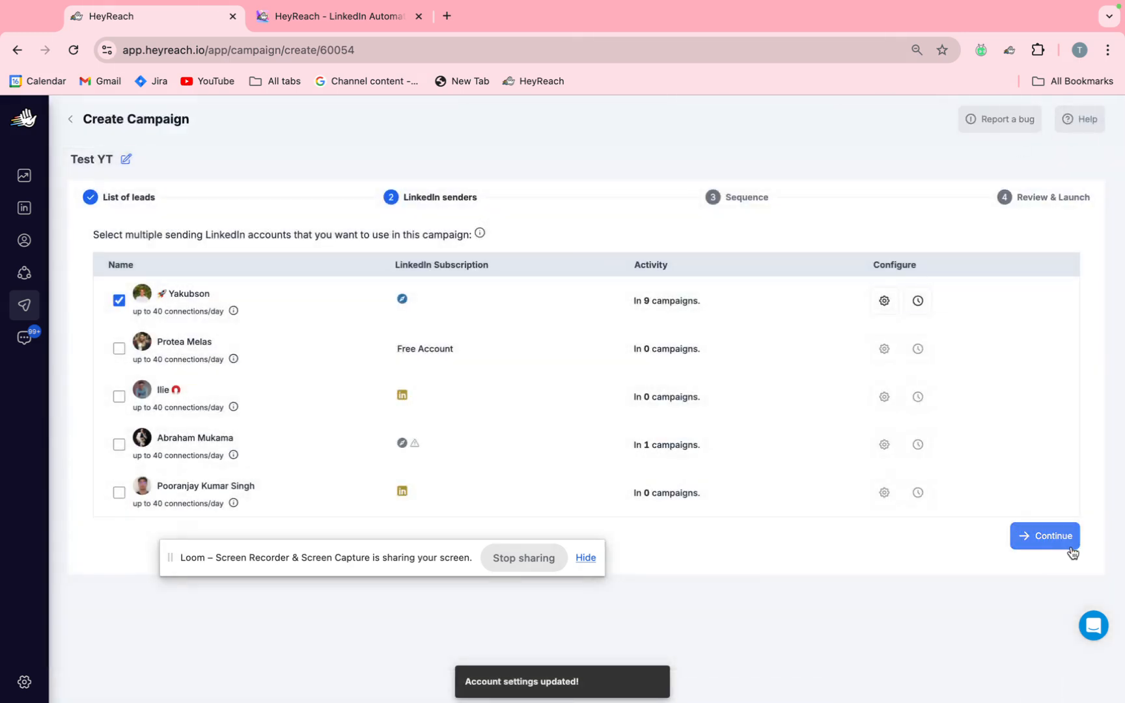
click(1065, 542)
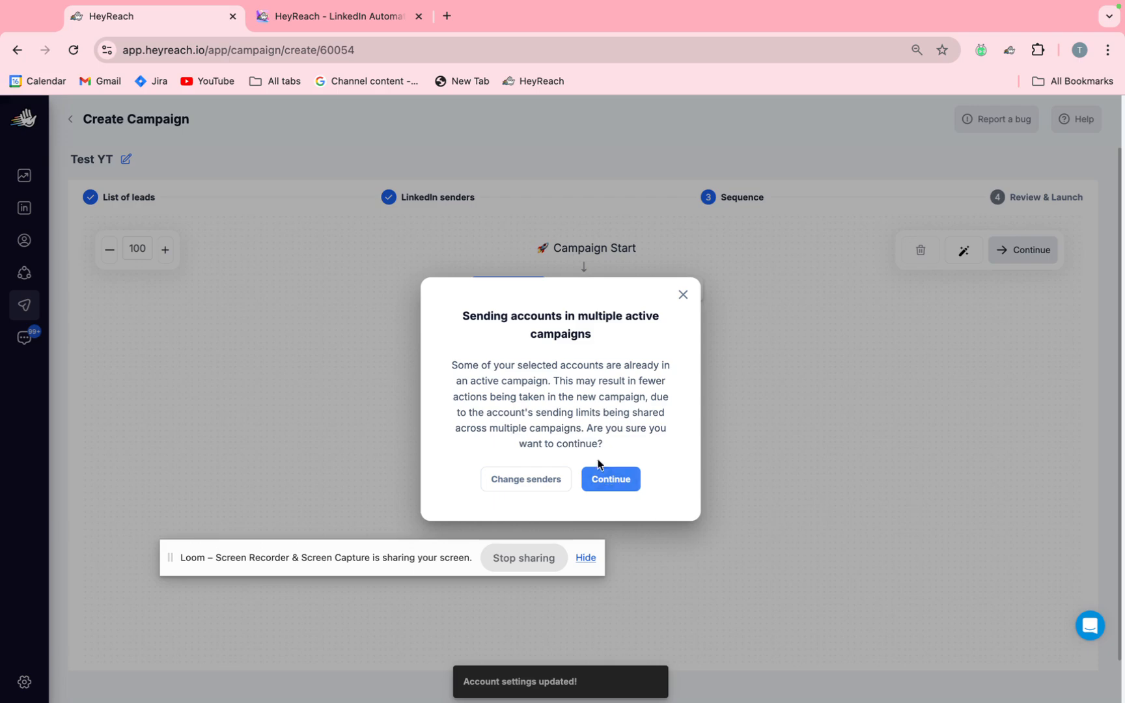
Proceed to the campaign sequence with the same sender, accepting that the account is shared with other active campaigns.
click(683, 295)
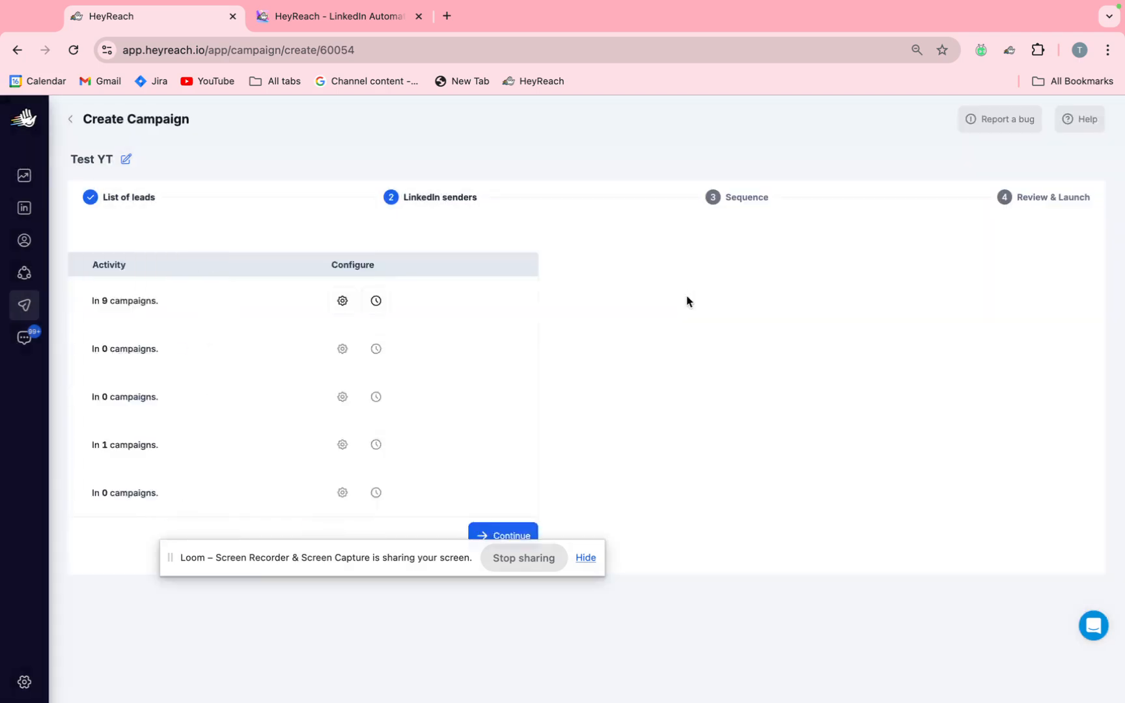
click(1051, 537)
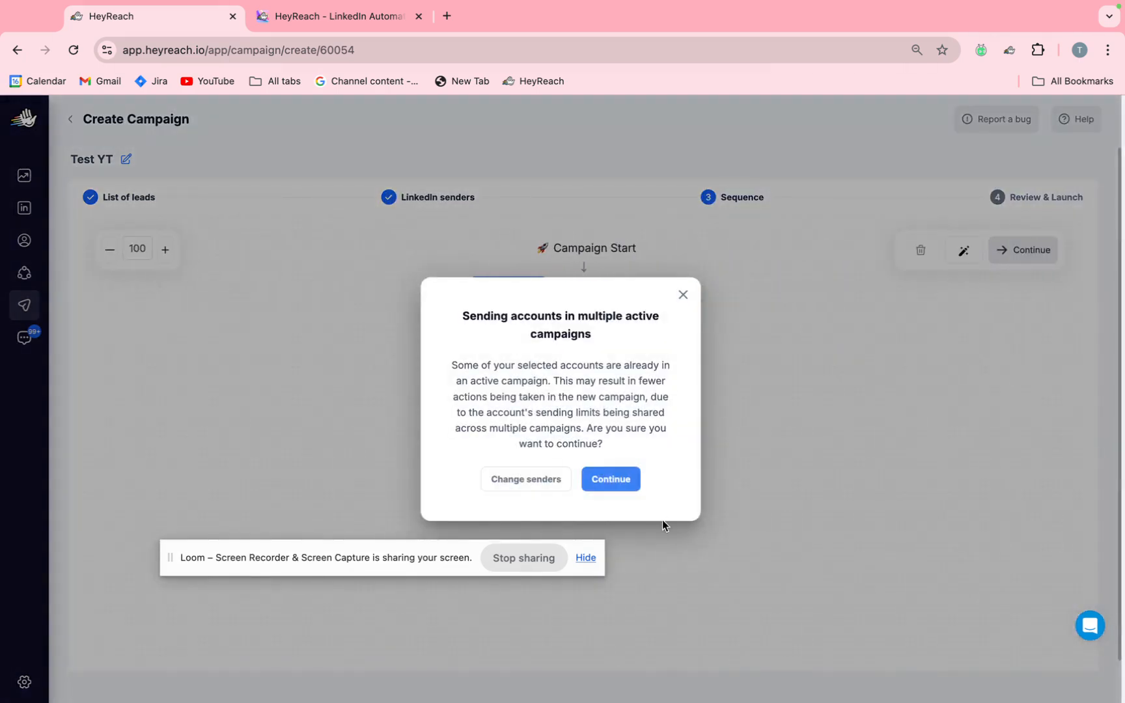
click(610, 487)
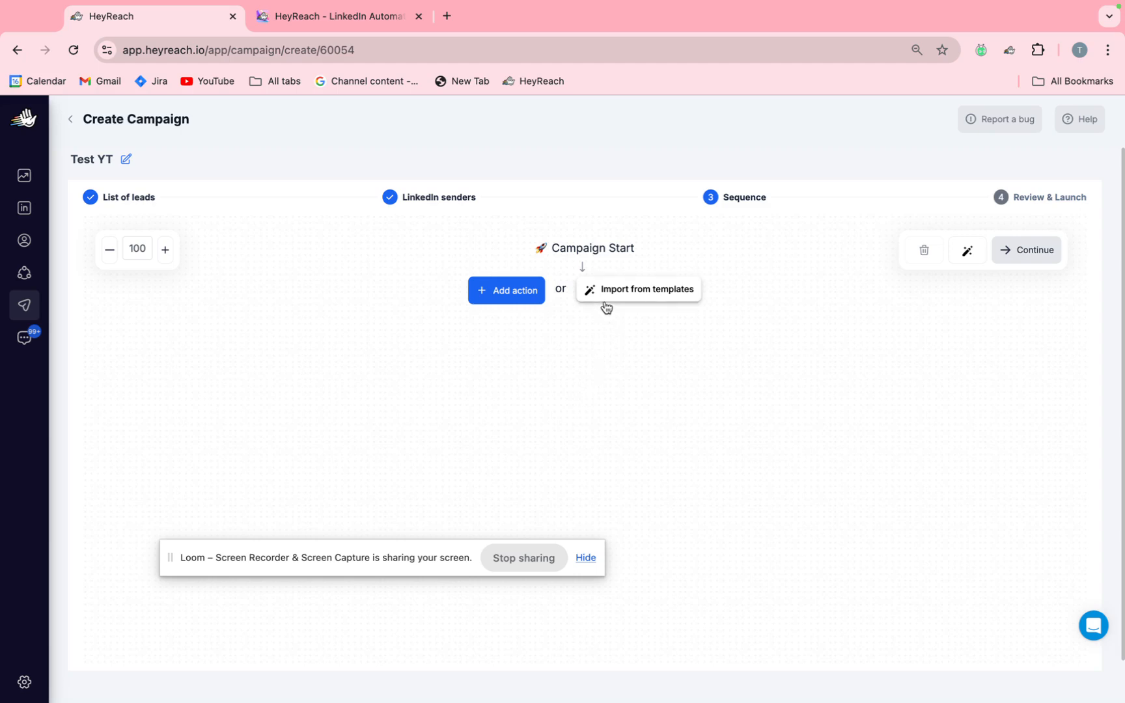
Preview the sequence of the "Recruitment DMs (Wave 2)" campaign among the import options, and leave without importing anything.
click(644, 298)
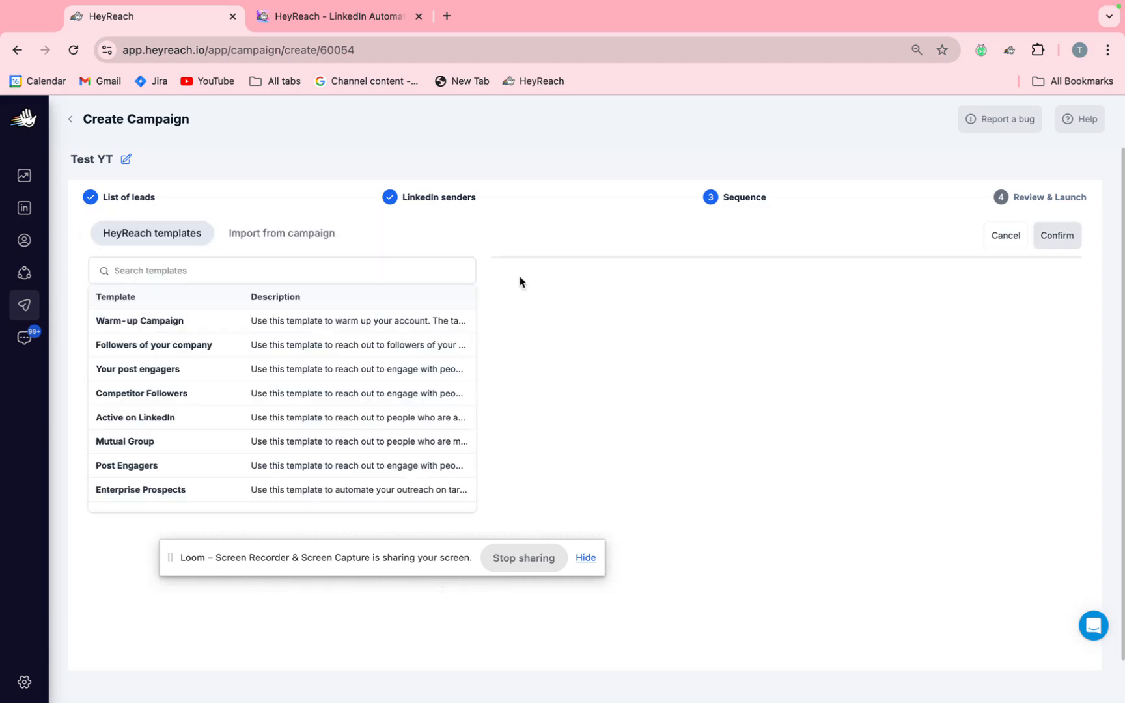
click(294, 233)
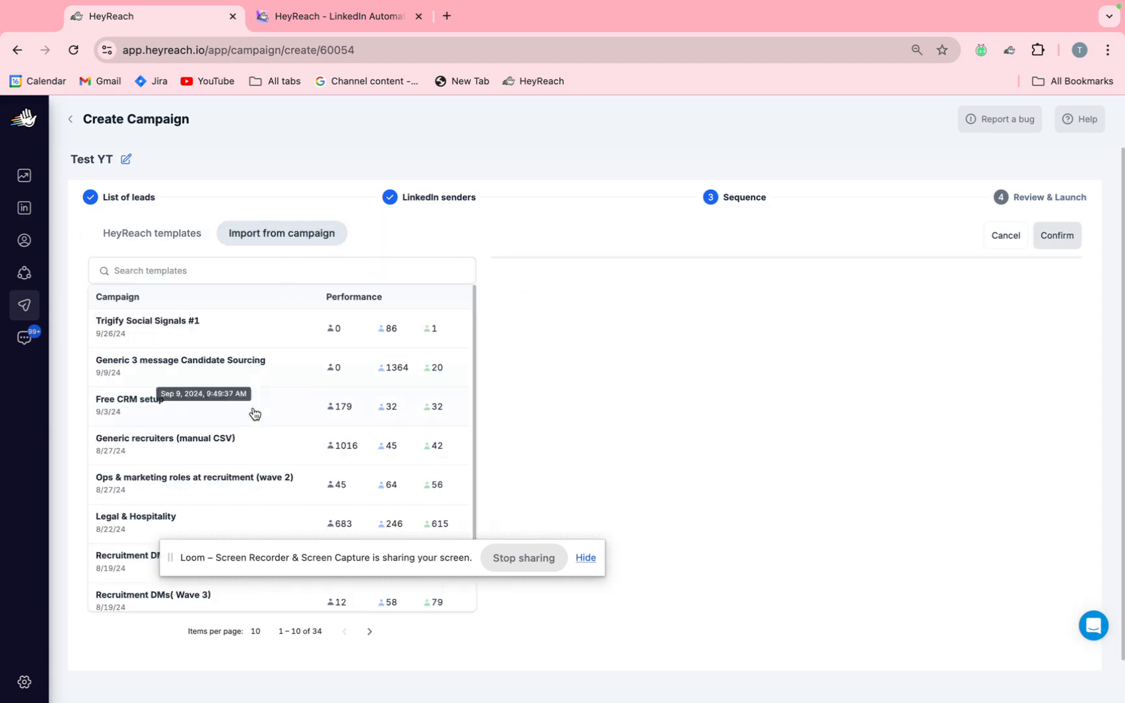
scroll(254, 407, down, 2)
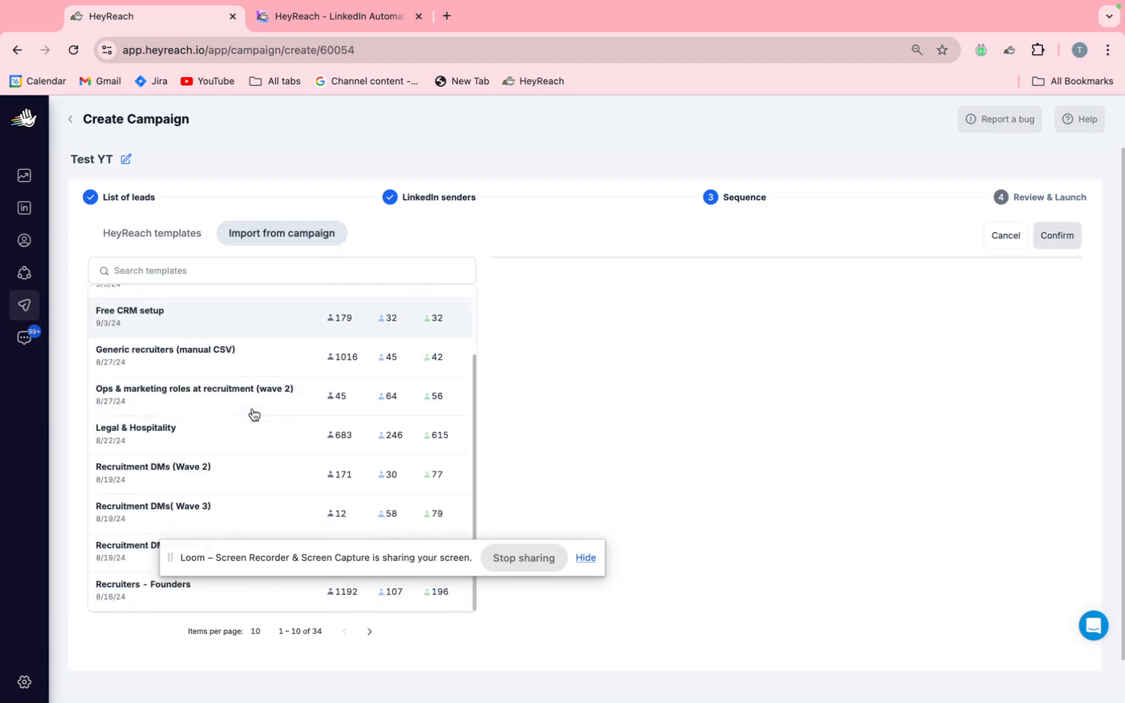
click(110, 479)
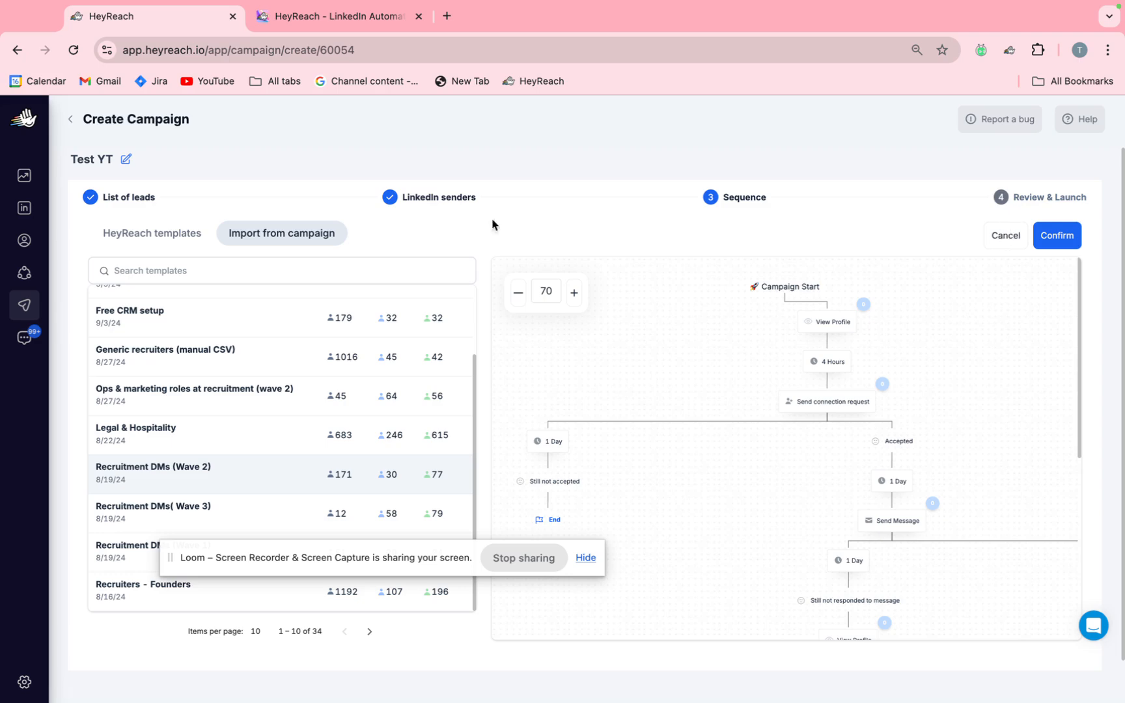
click(181, 245)
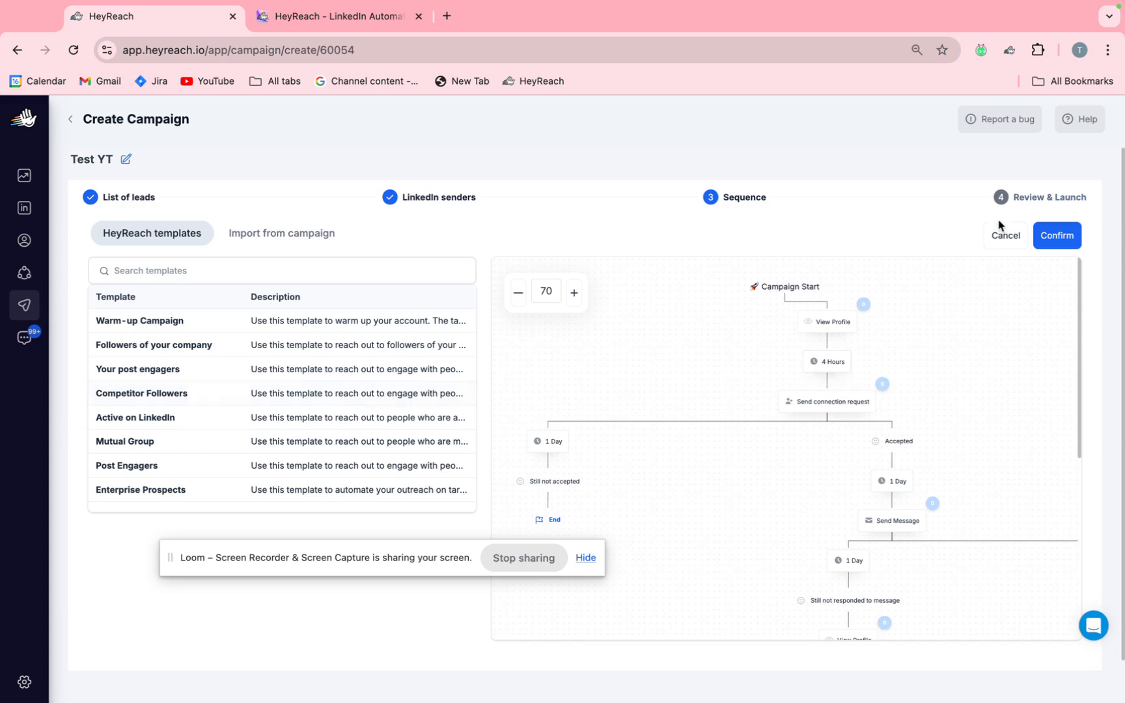
click(1002, 236)
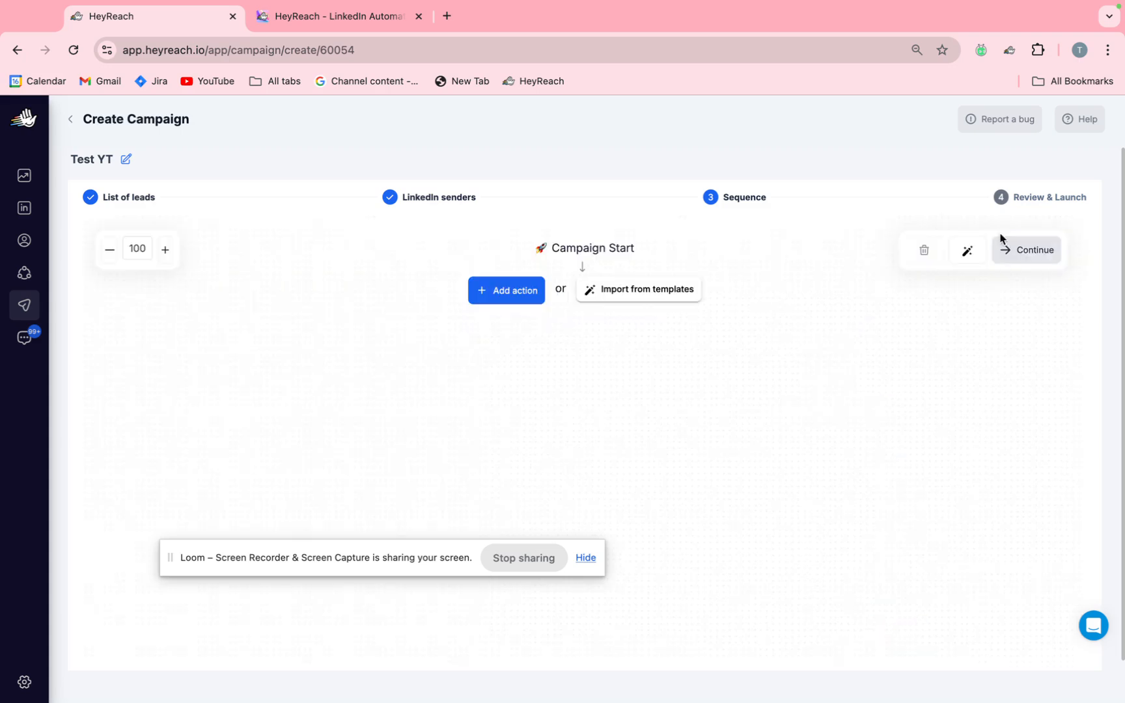
Add a View Profile action at the campaign start and set the delay after it to 3 hours.
click(503, 293)
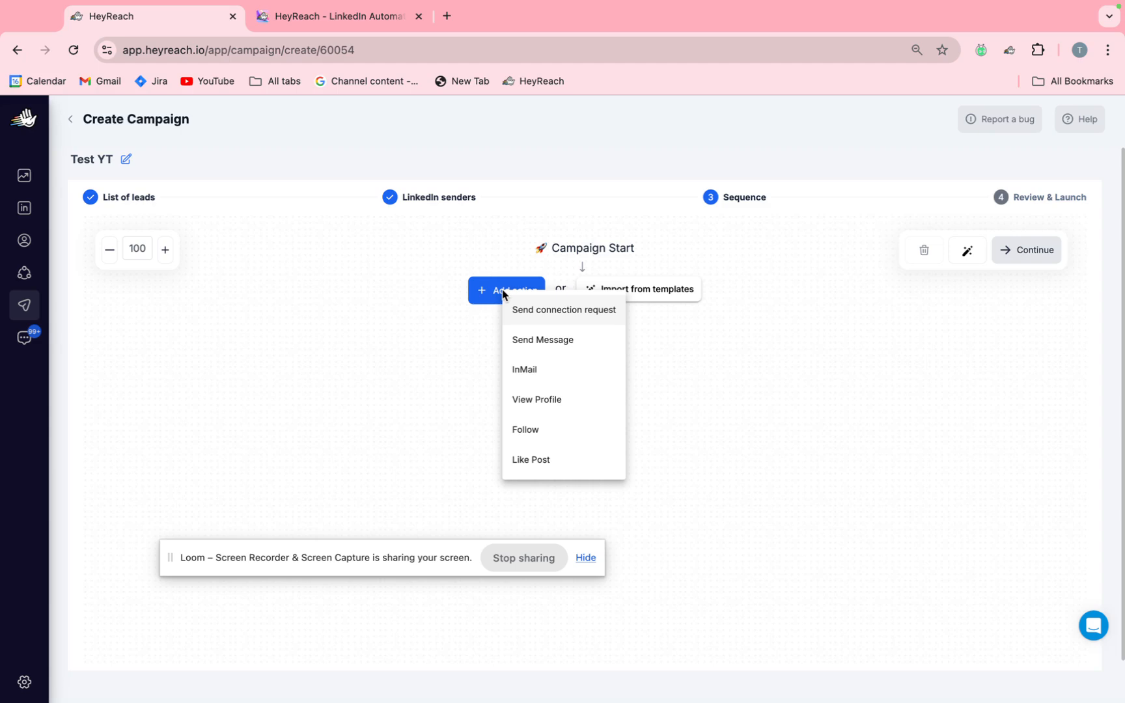
click(565, 399)
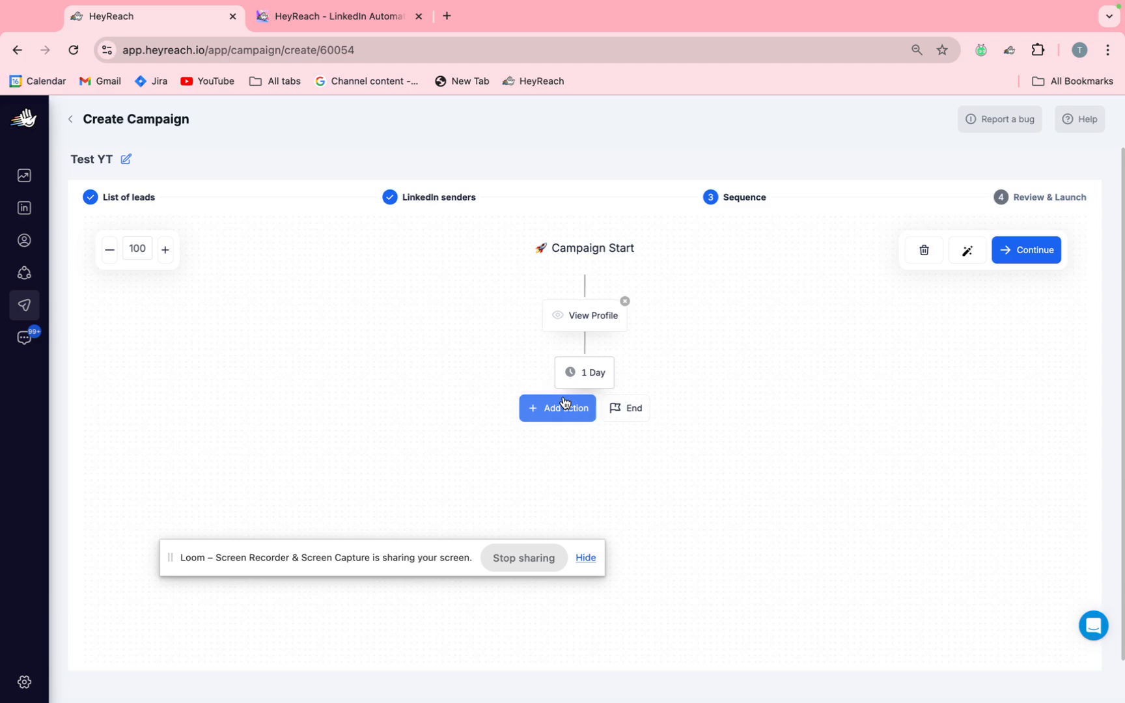
click(581, 375)
drag(542, 392, 475, 395)
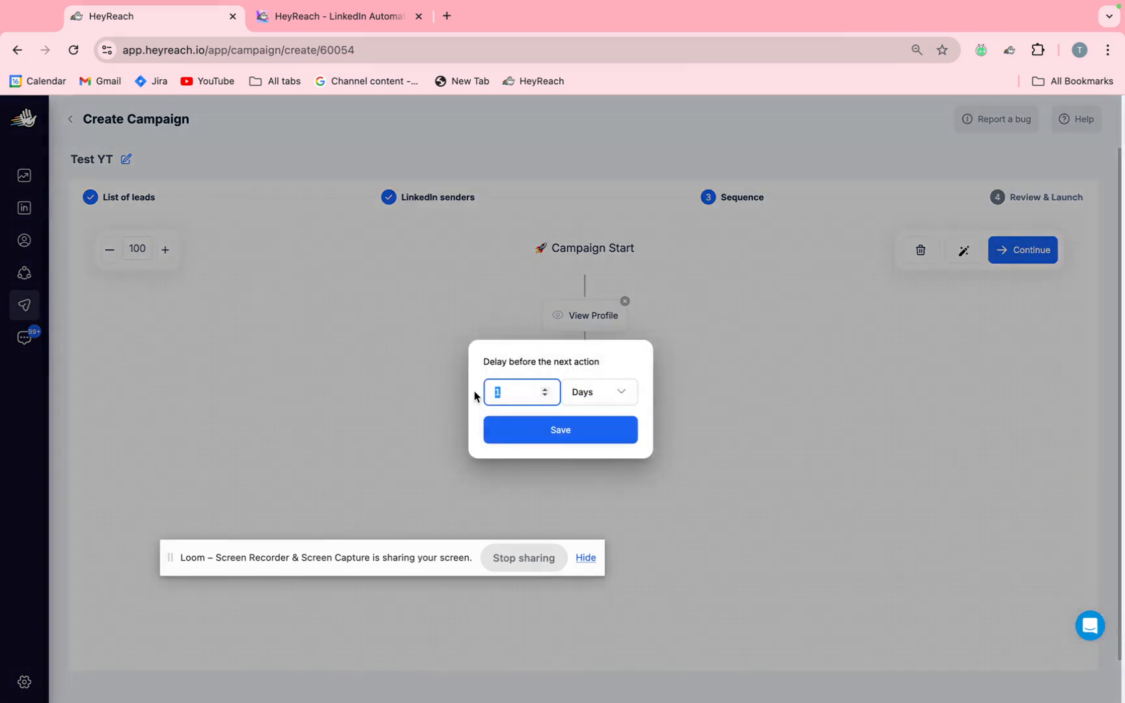
text(3)
click(573, 396)
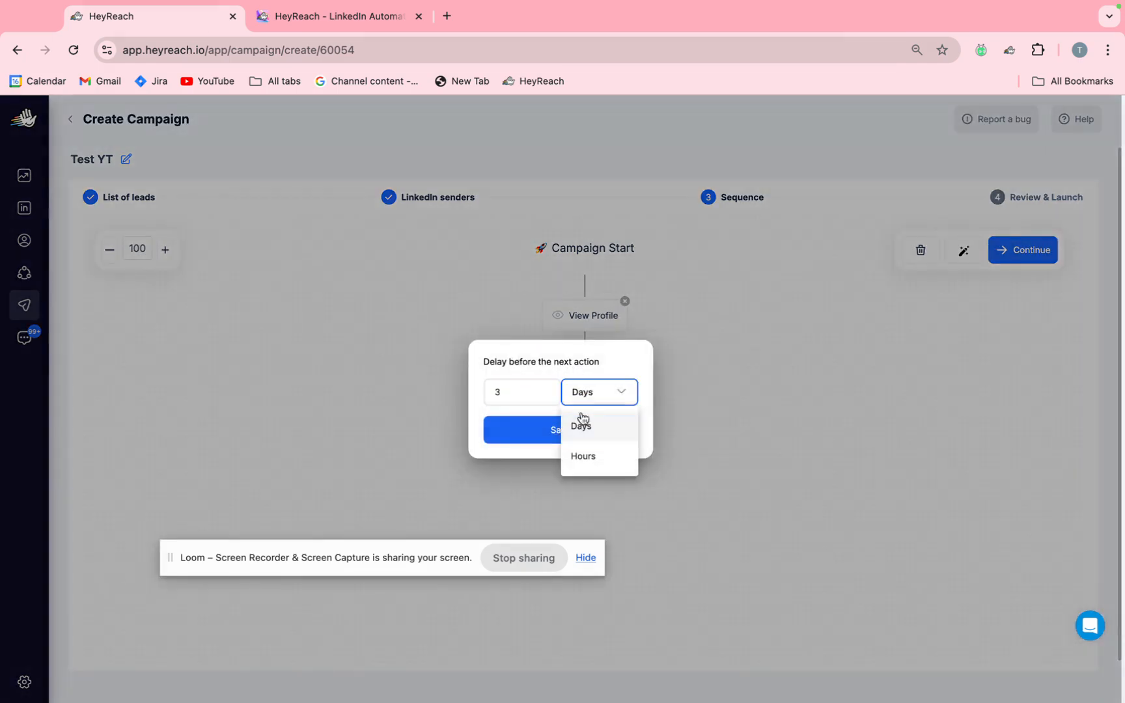
click(569, 459)
click(570, 437)
scroll(427, 352, down, 1)
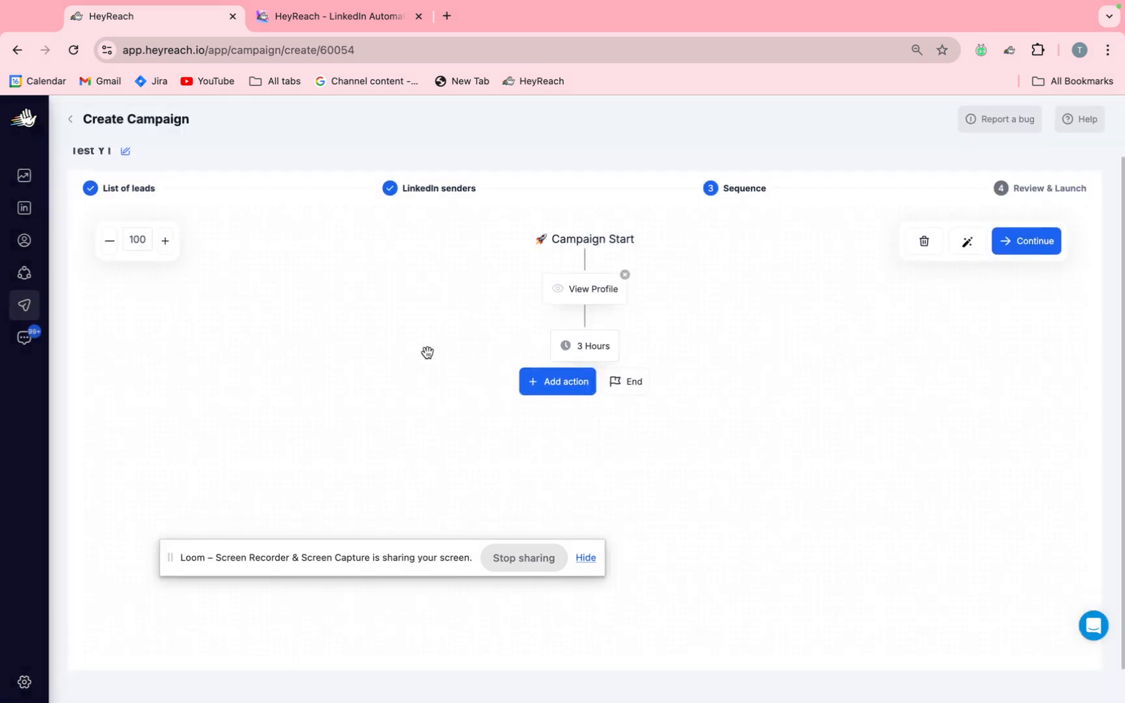
Add a Send connection request action after the 3-hour delay and save it with an empty message.
click(550, 381)
click(616, 398)
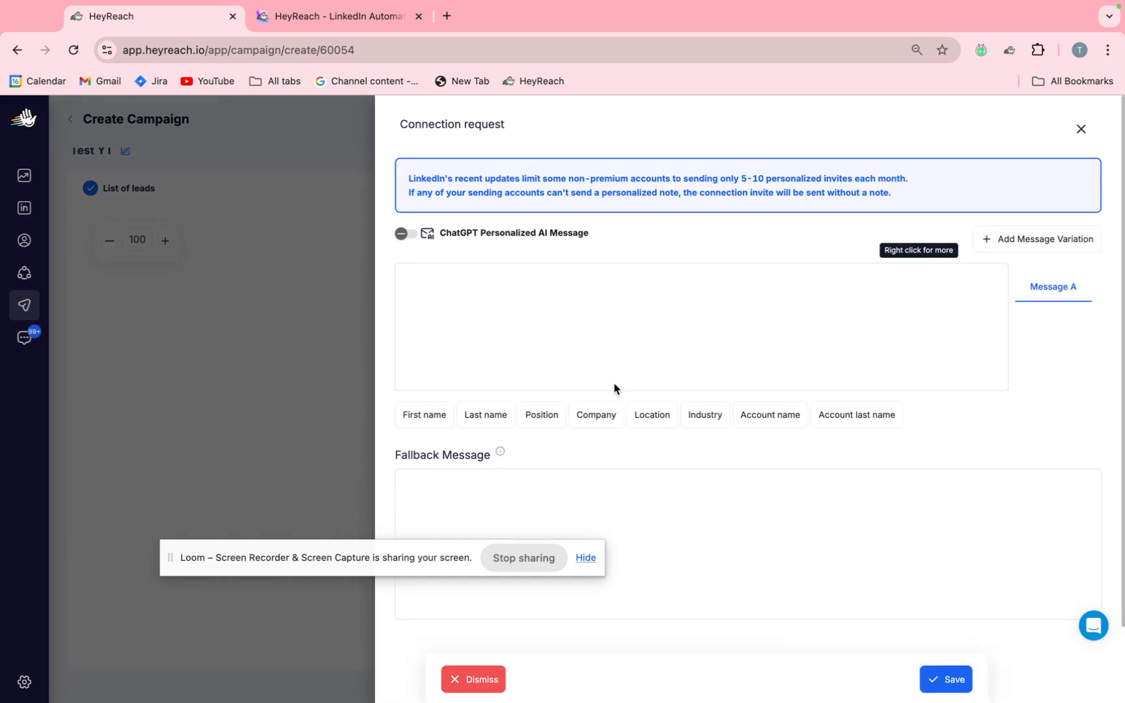
click(620, 354)
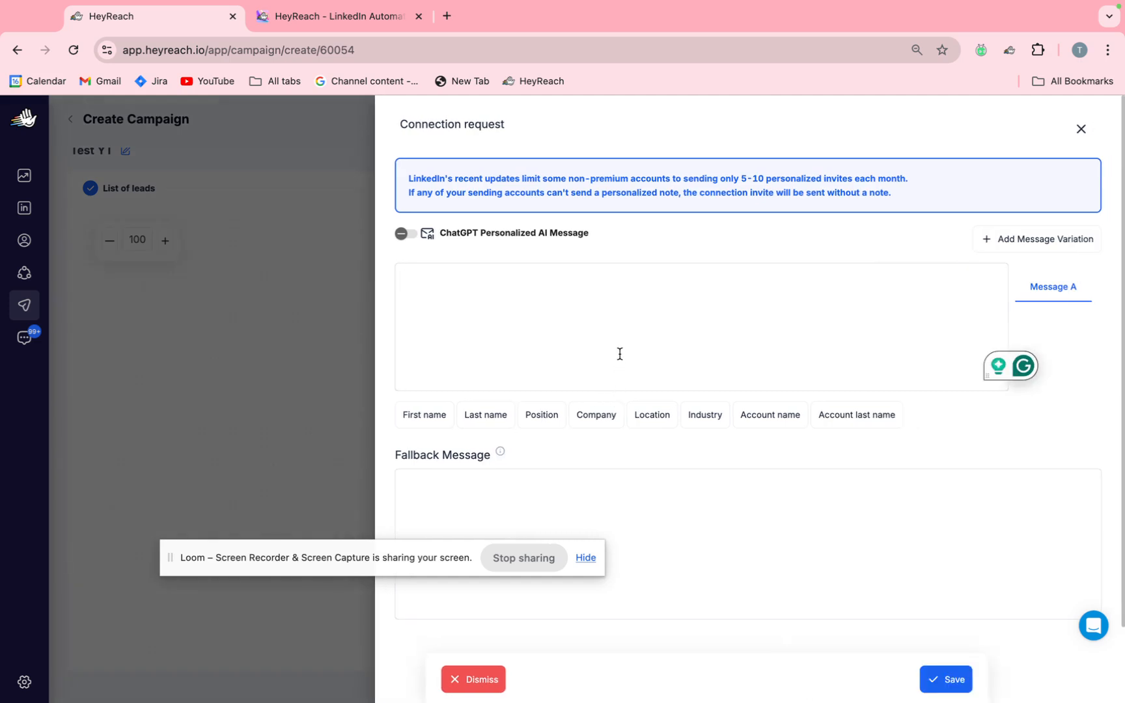
click(946, 679)
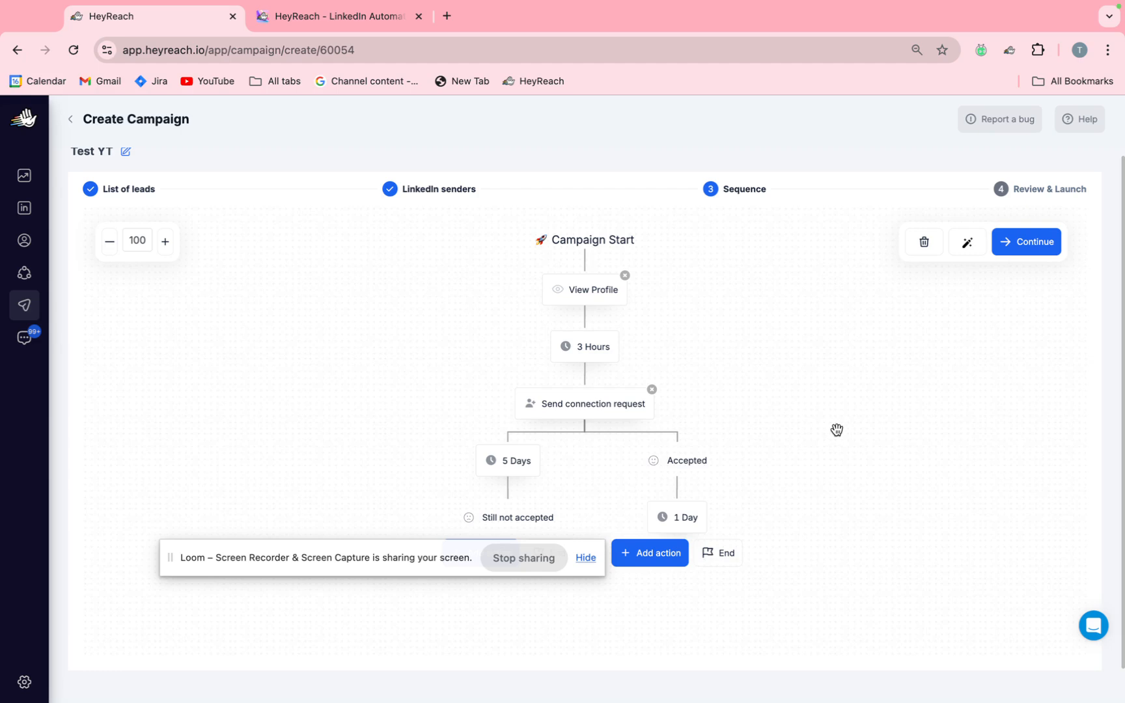
Add a View Profile action to the "Still not accepted" branch with a delay of 5 hours after it.
drag(466, 558, 346, 671)
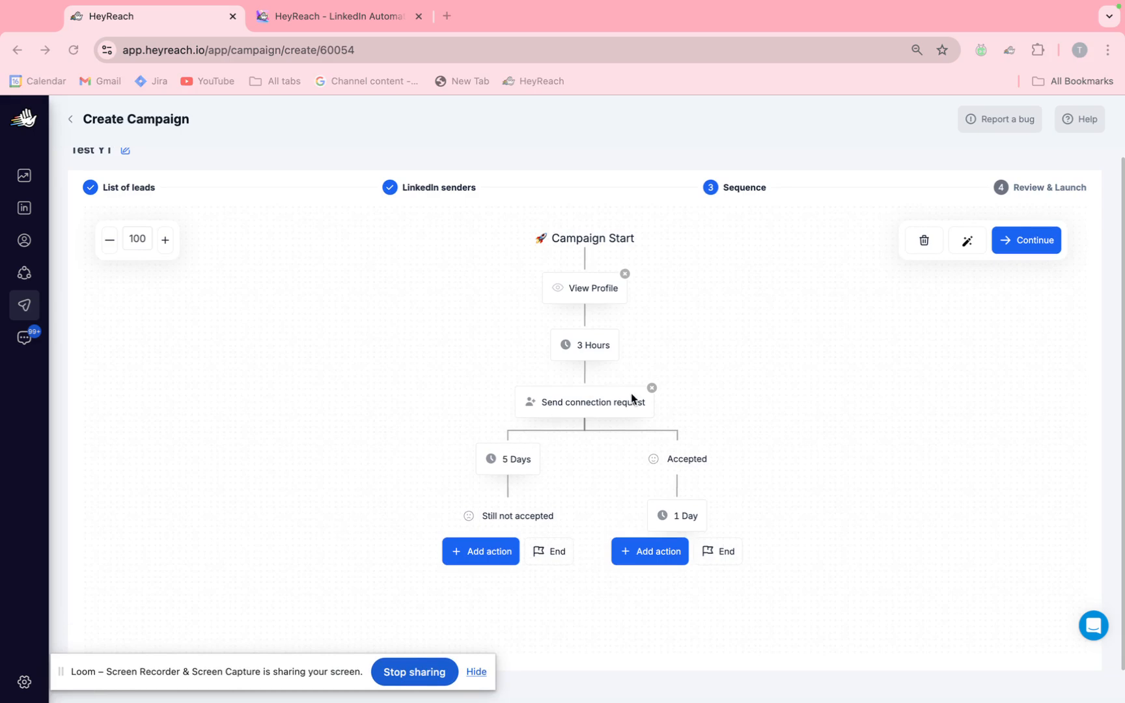
click(490, 552)
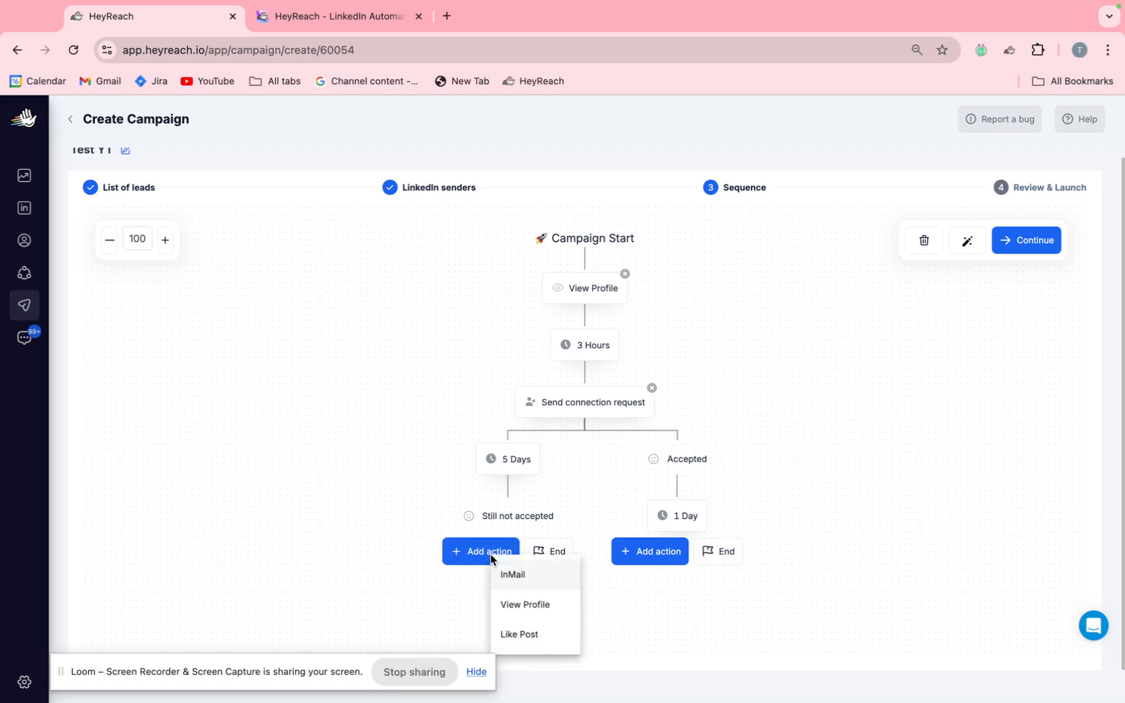
click(524, 606)
scroll(337, 510, down, 1)
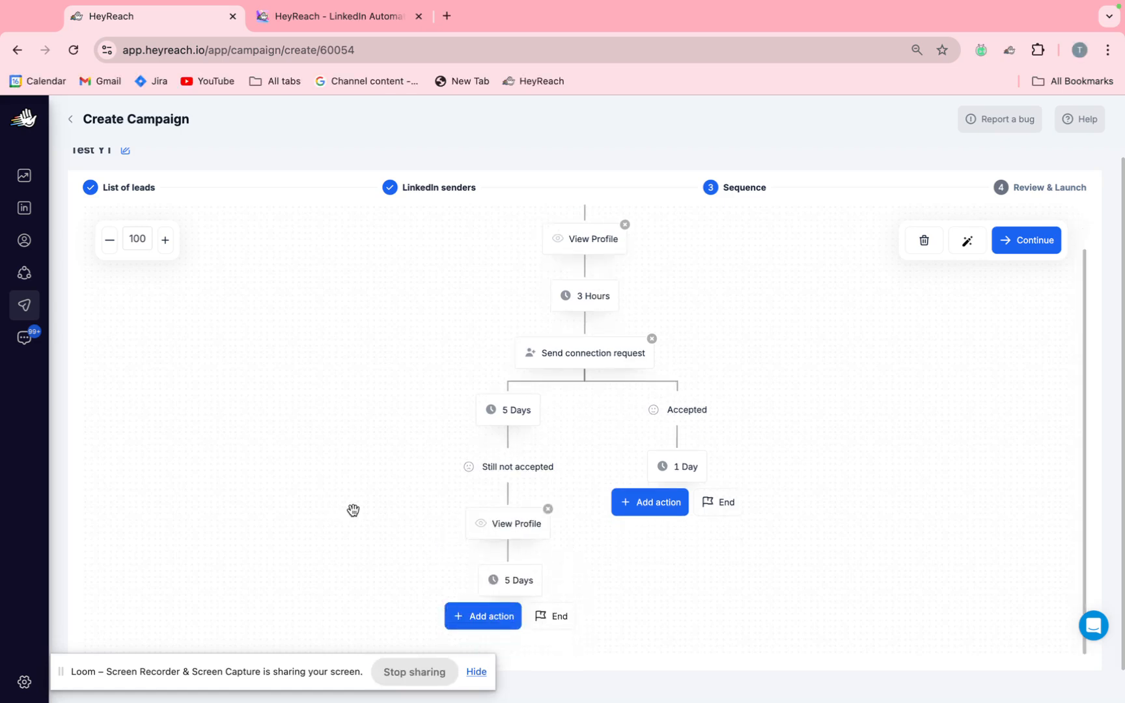
click(499, 579)
click(595, 393)
click(603, 455)
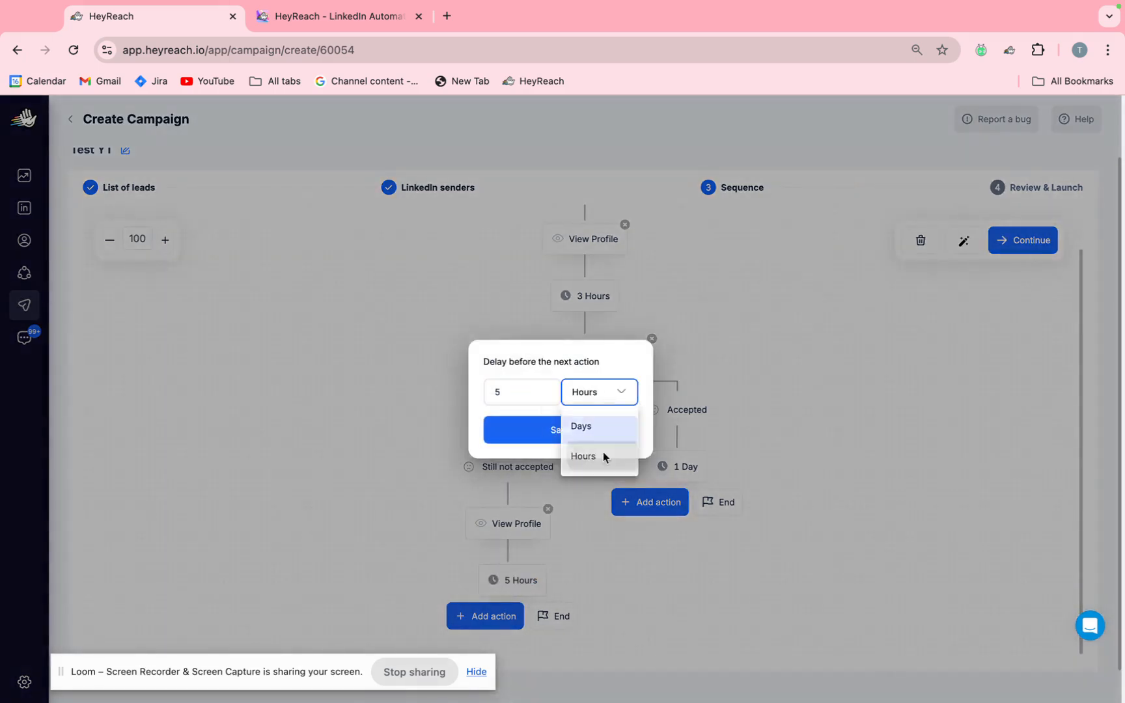
drag(527, 399, 436, 391)
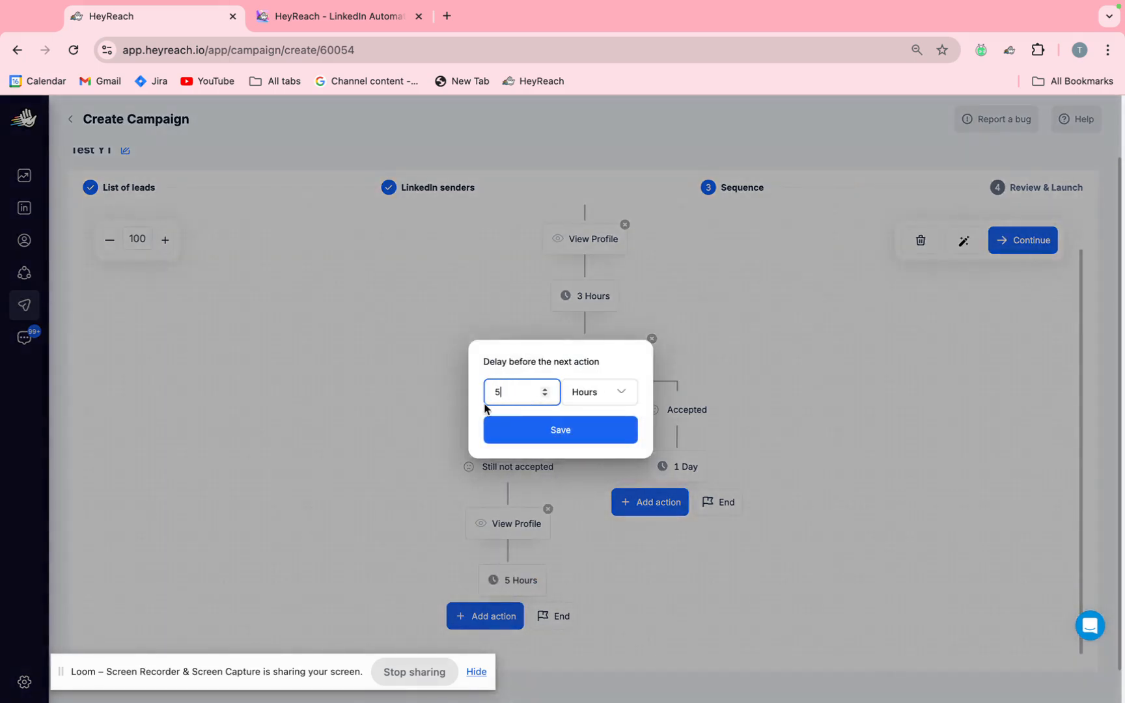
click(505, 422)
Add a Like Post action after the 5-hour delay in the "Still not accepted" branch.
click(506, 616)
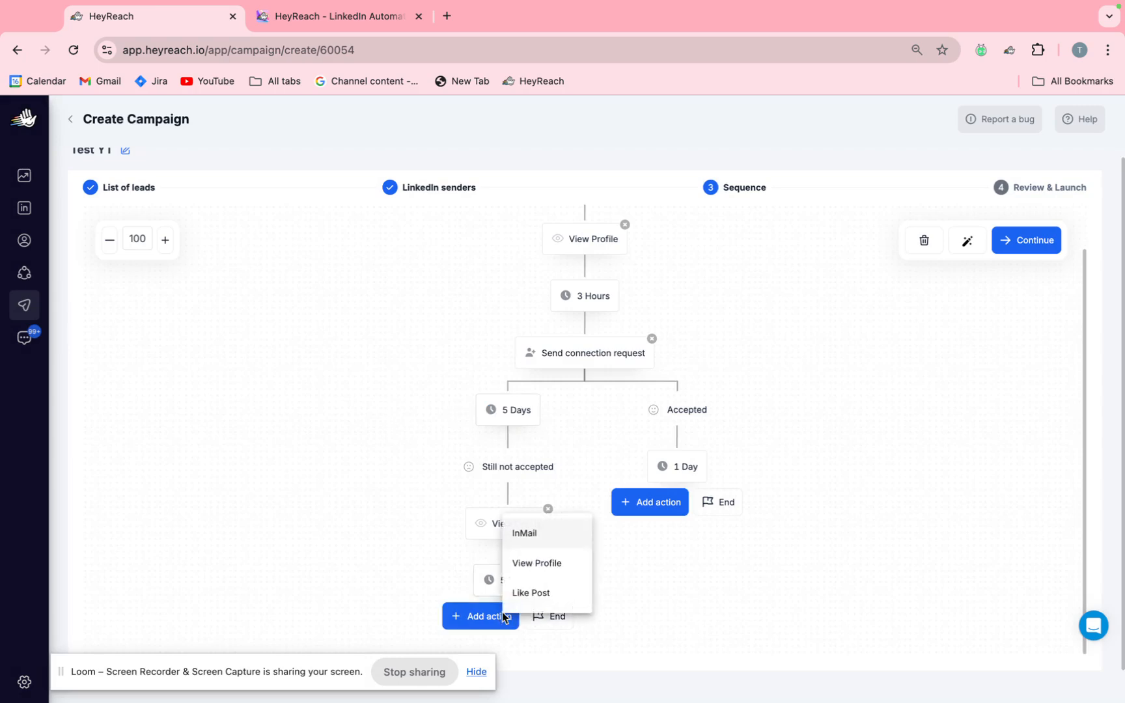
click(531, 592)
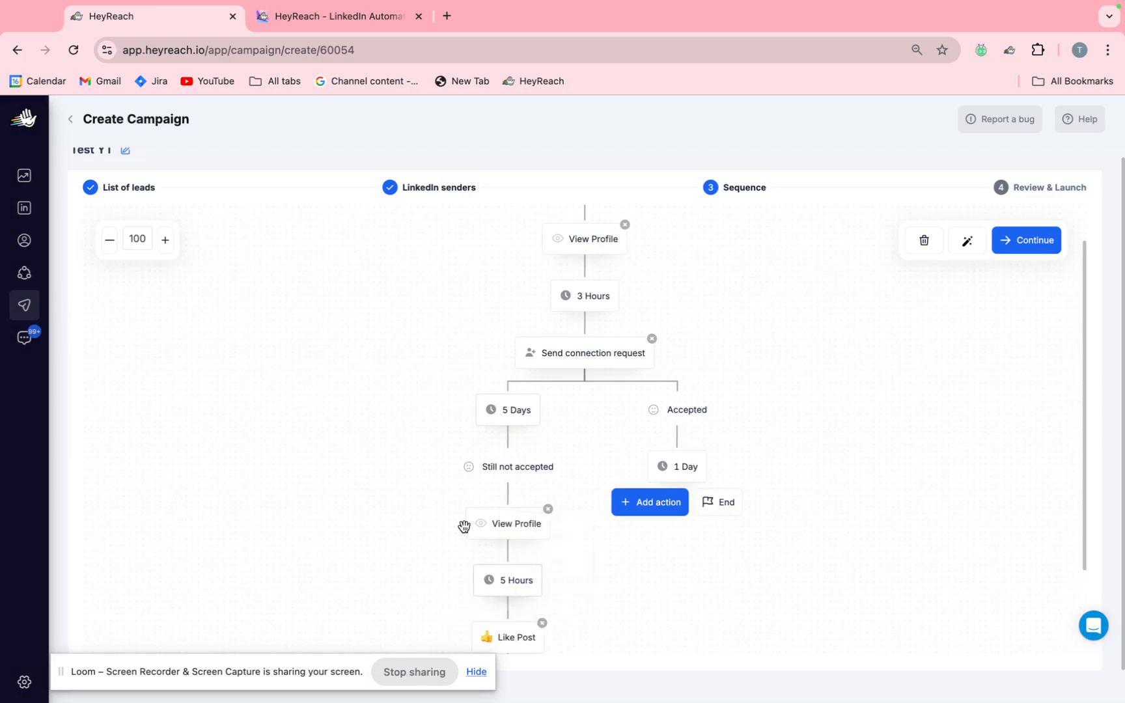
scroll(456, 517, down, 3)
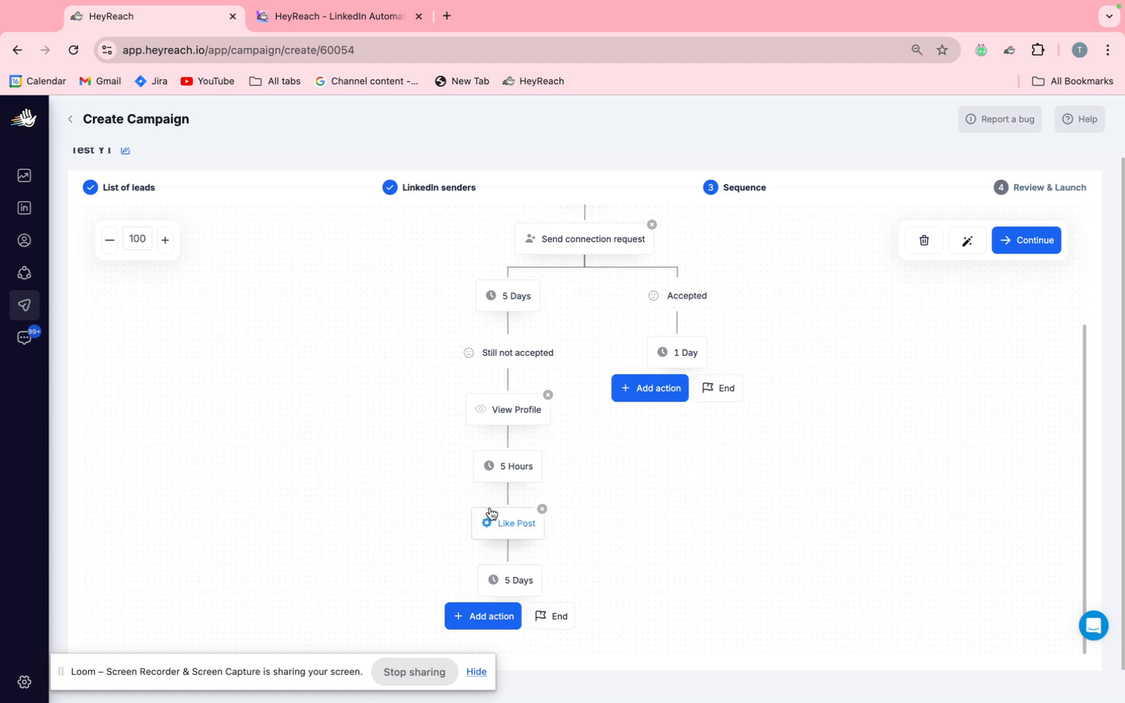
Add an InMail action after Like Post, leaving its message unwritten, and end the "Still not responded to InMail" branch.
click(507, 617)
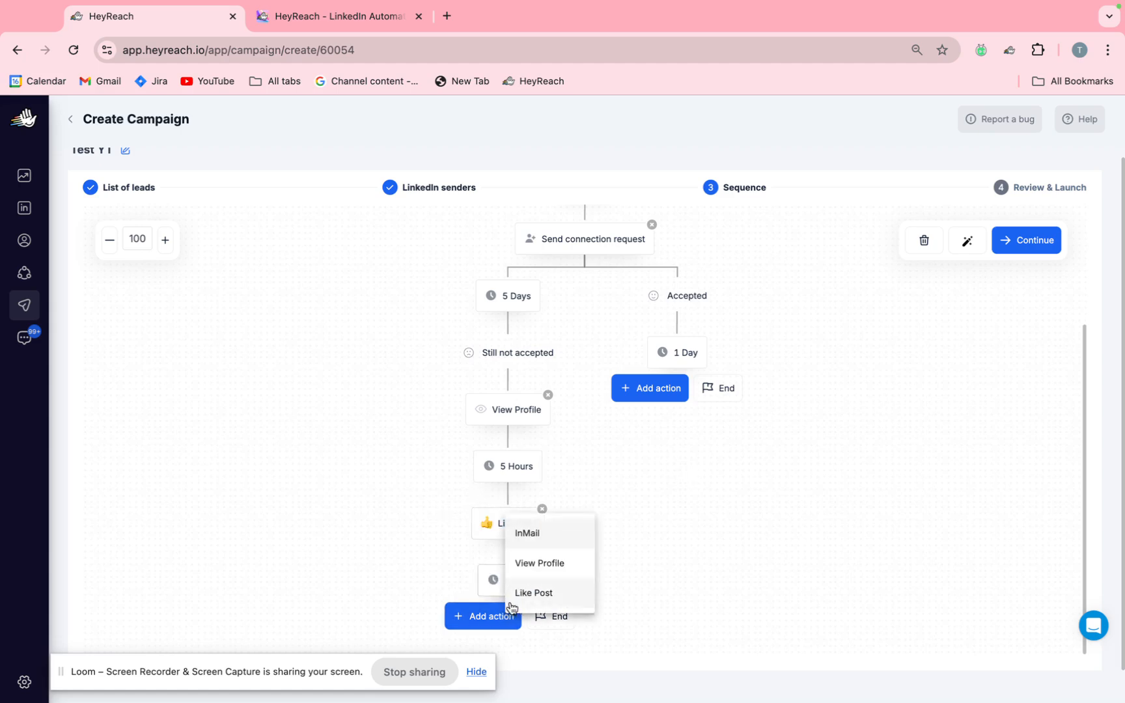
click(522, 540)
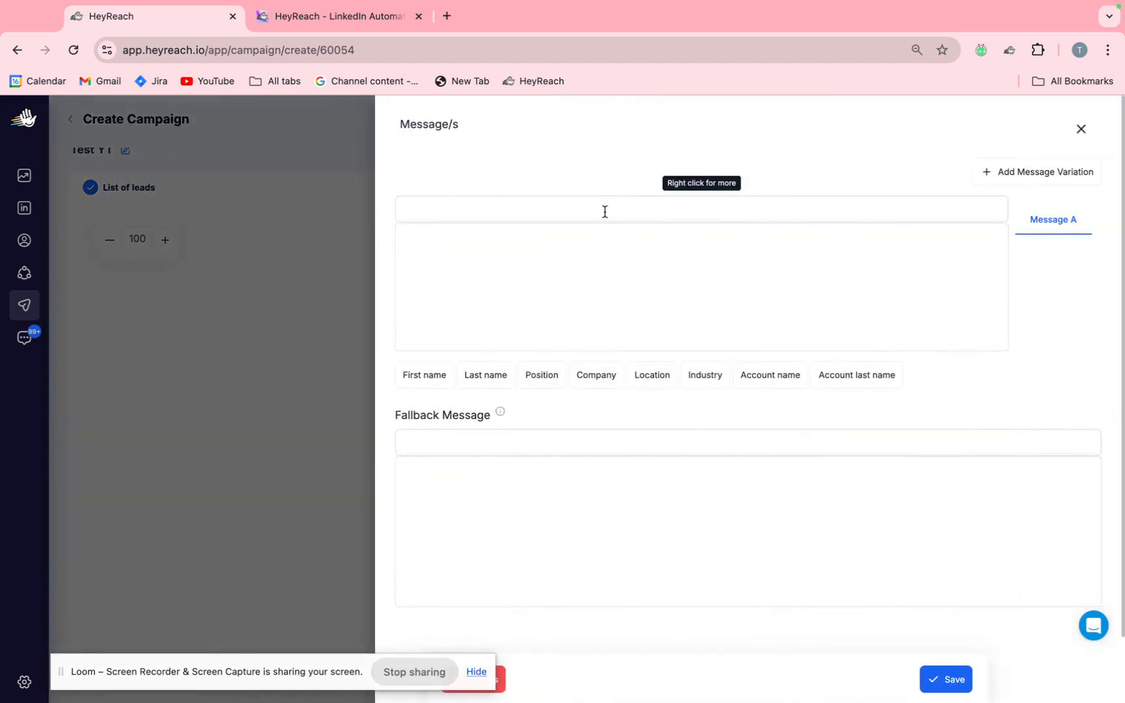
click(604, 227)
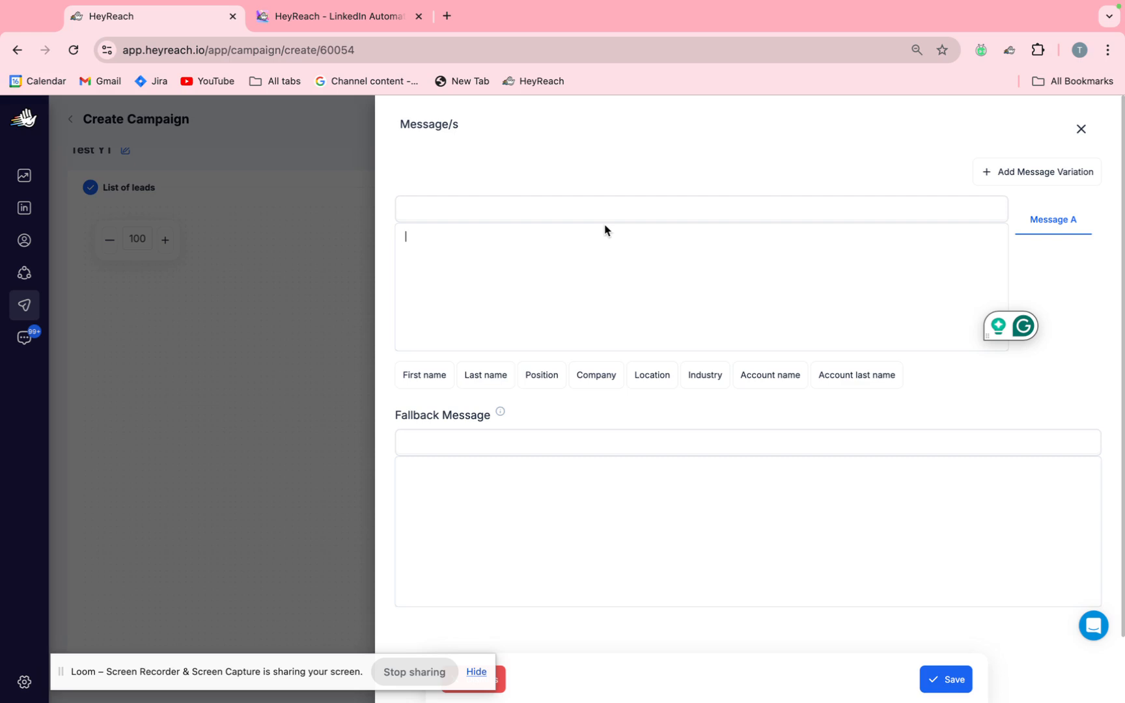
click(1086, 134)
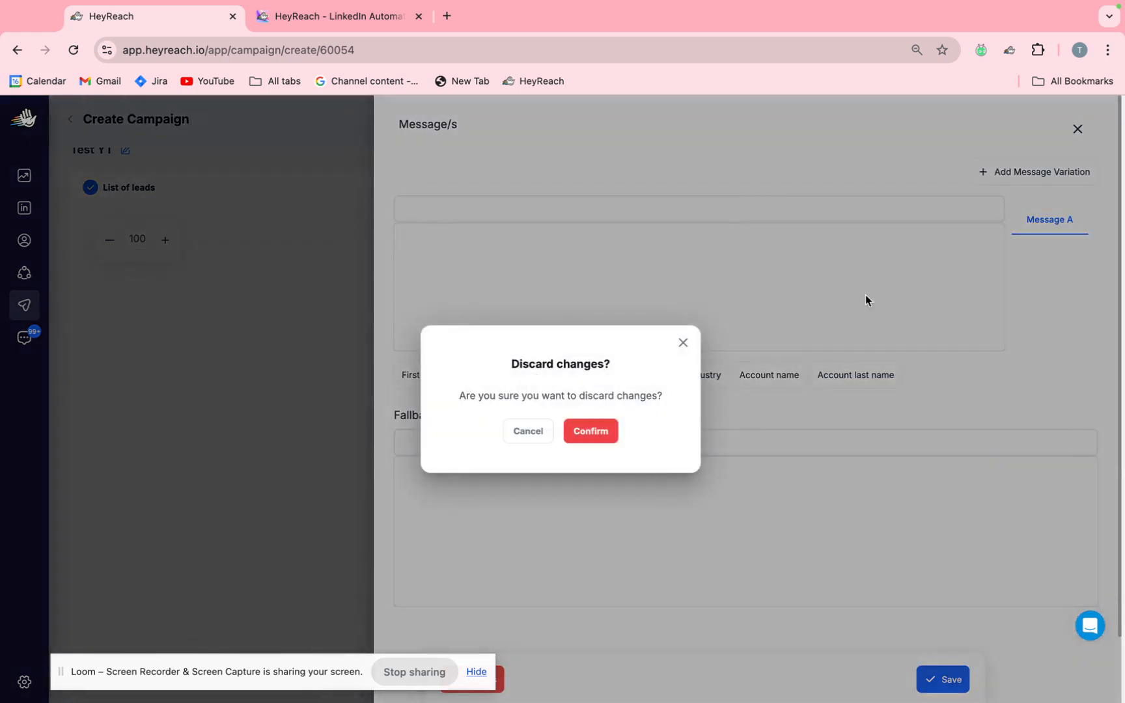
click(599, 429)
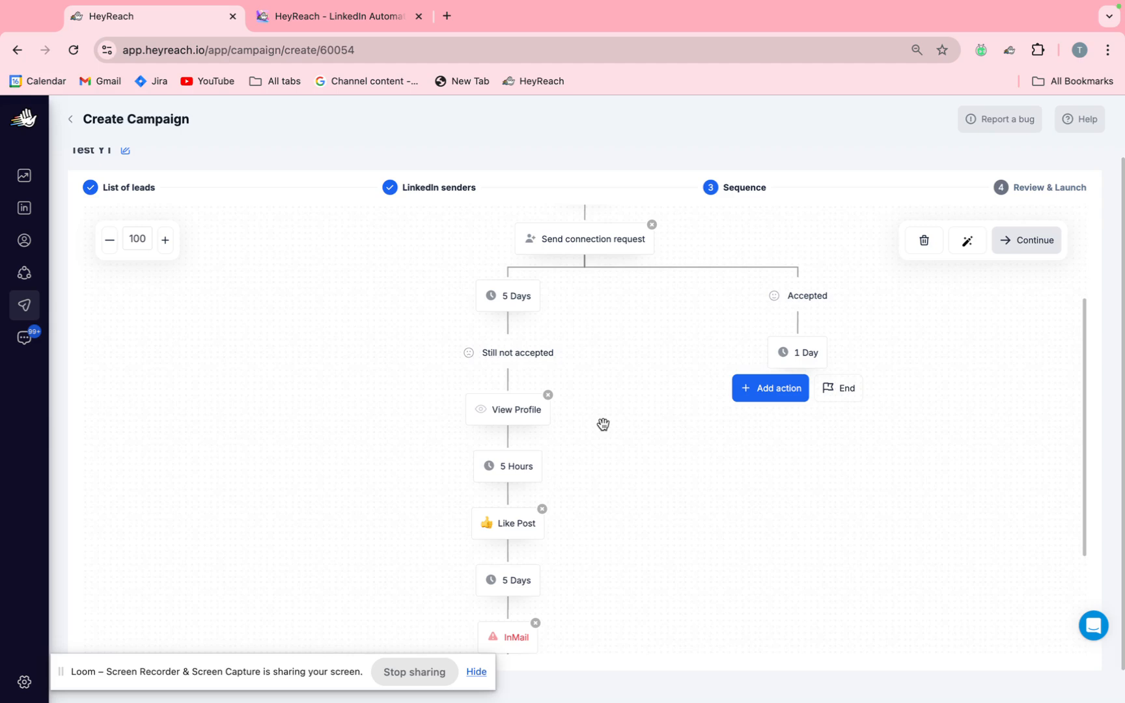
scroll(603, 424, down, 3)
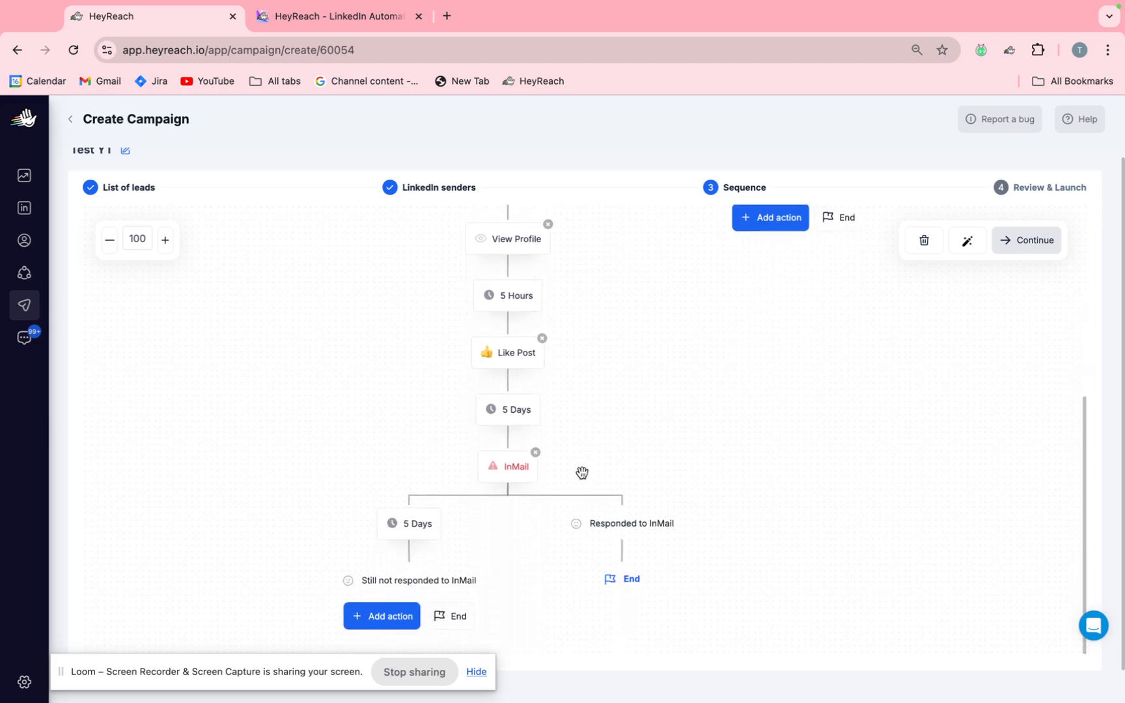
click(458, 616)
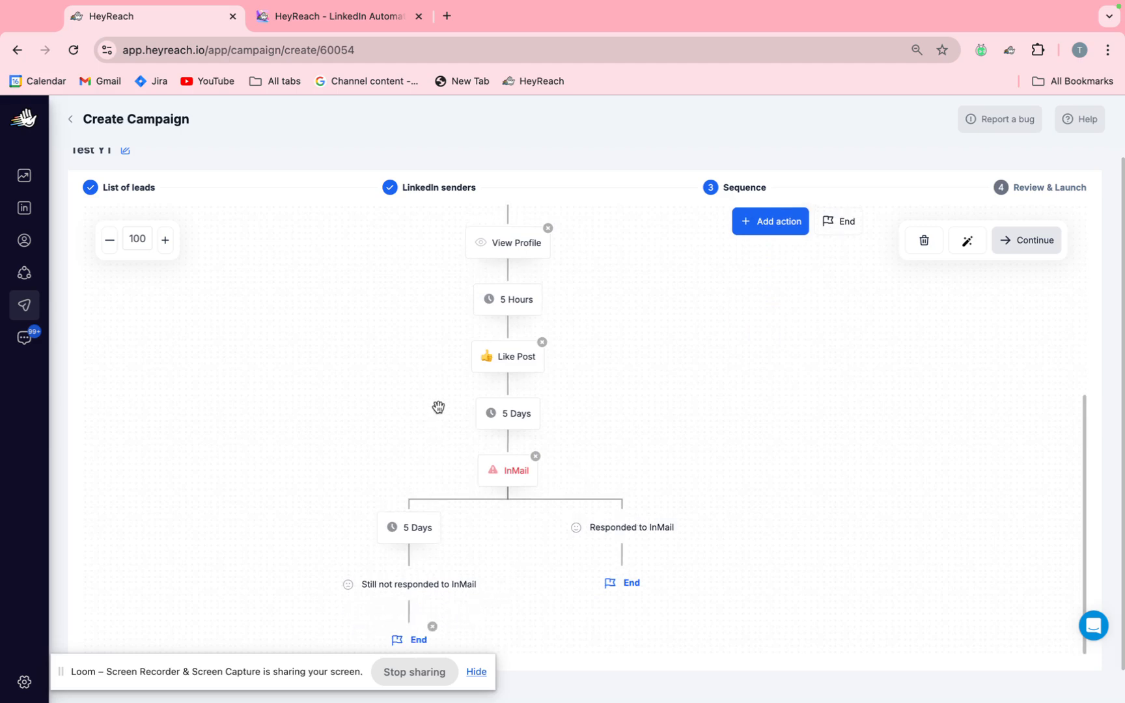
Add a View Profile action to the "Accepted" branch, with a delay of 1 day after it.
scroll(437, 404, up, 2)
scroll(437, 405, up, 2)
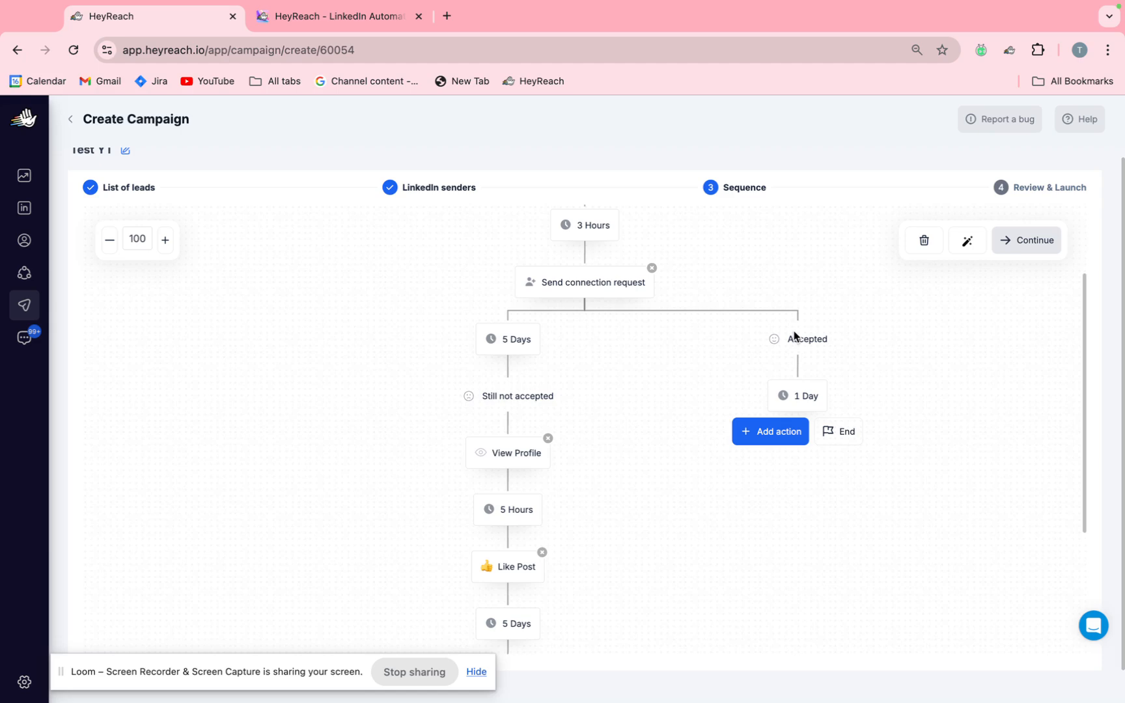
click(790, 432)
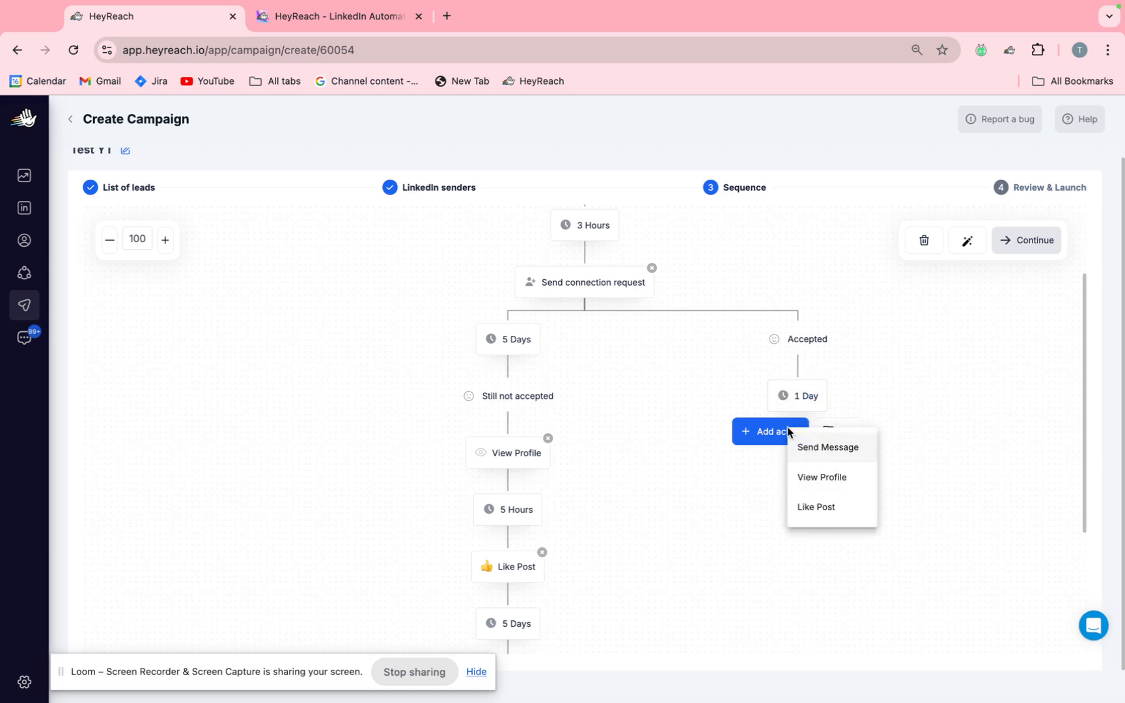
click(819, 479)
click(806, 510)
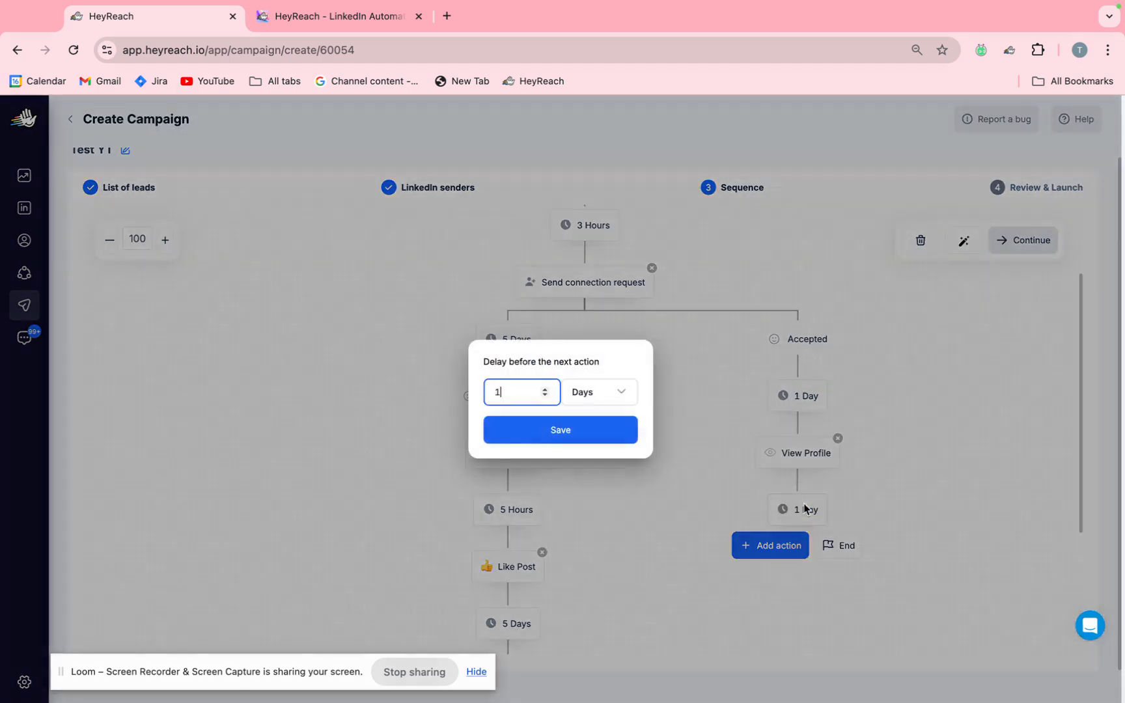
click(585, 432)
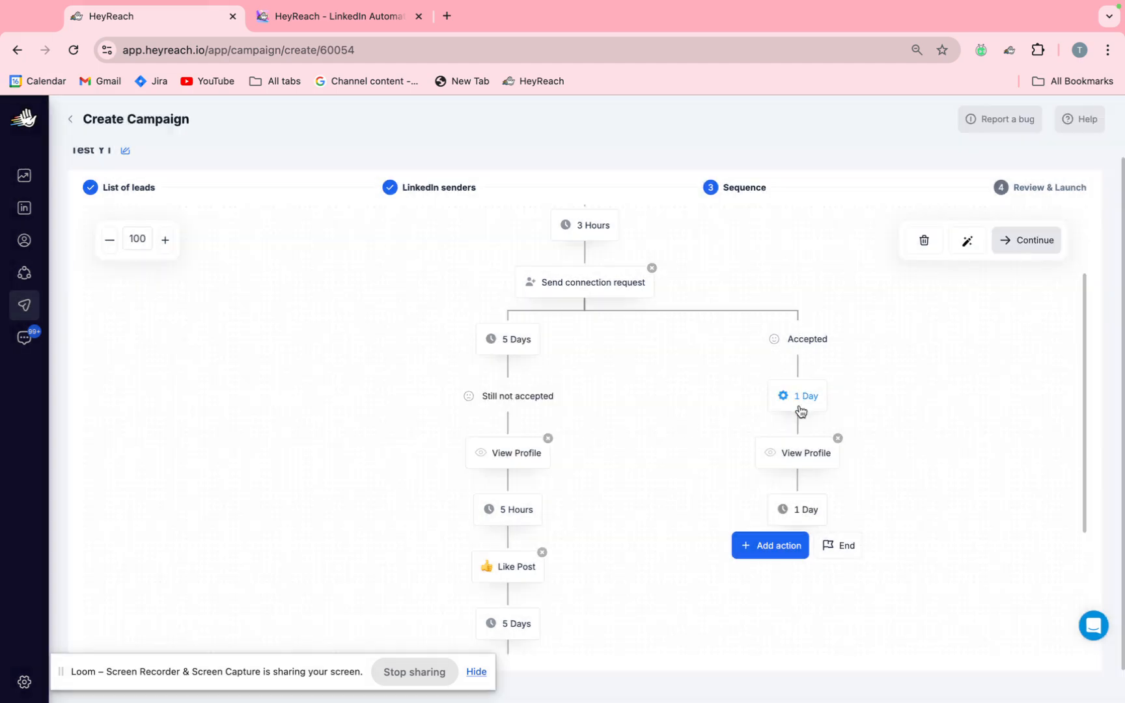
Add a Send Message action after the View Profile action and its 1-day delay in the "Accepted" branch.
scroll(773, 470, down, 2)
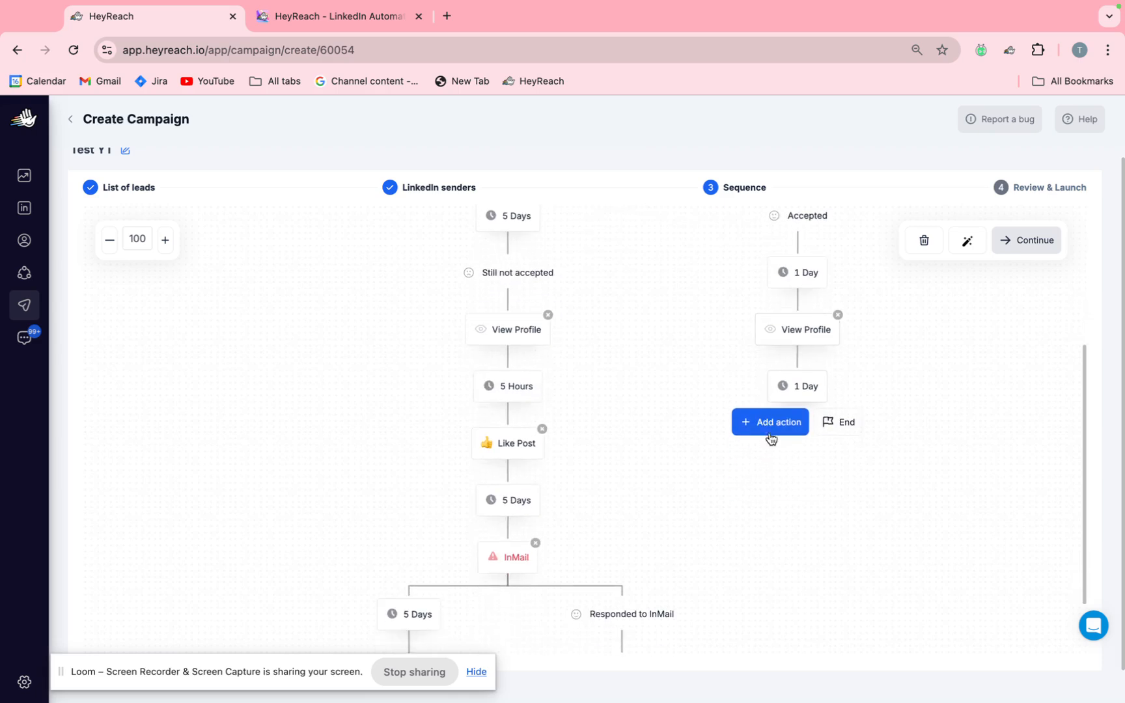
click(770, 423)
click(792, 448)
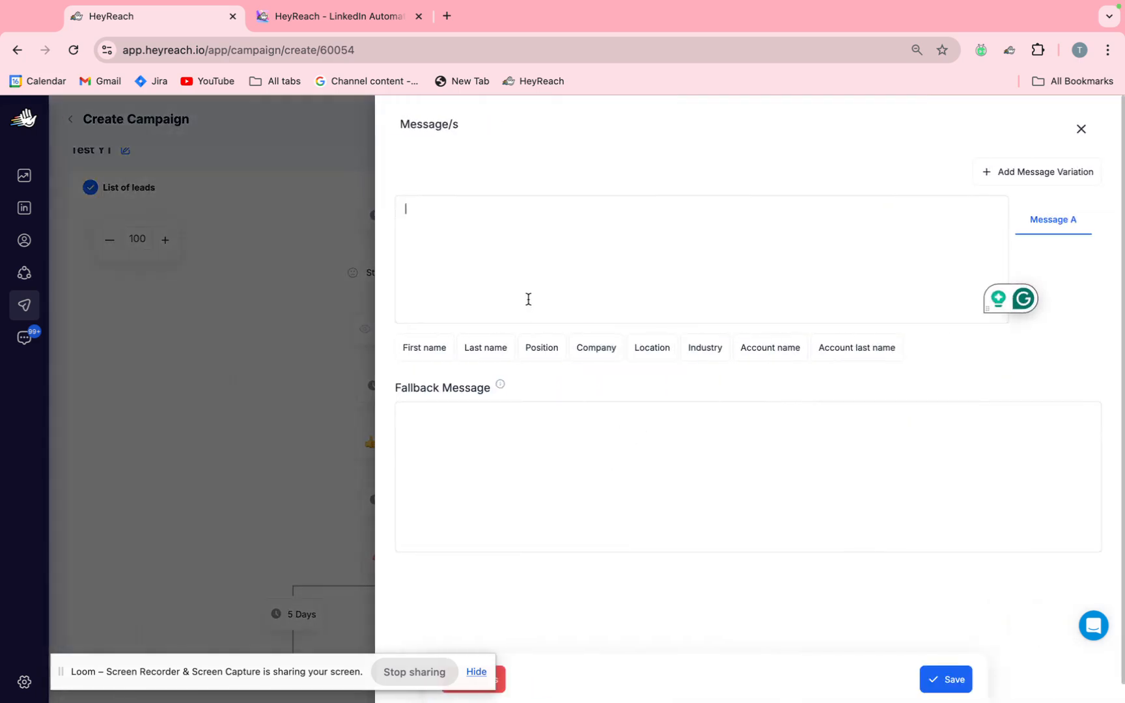
Draft the message "Hi {FIRST_NAME}, saw you are a {POSITION} at {COMPANY}." using the personalization variables, and clear it again.
text(Hi)
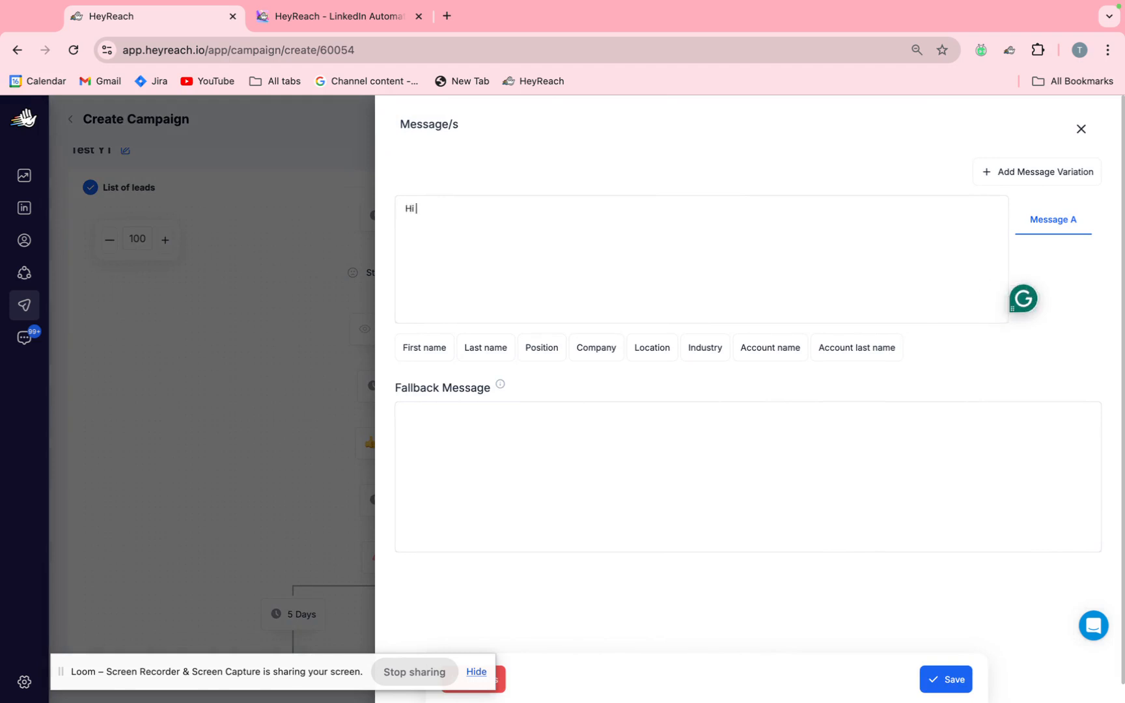
click(417, 350)
text(,)
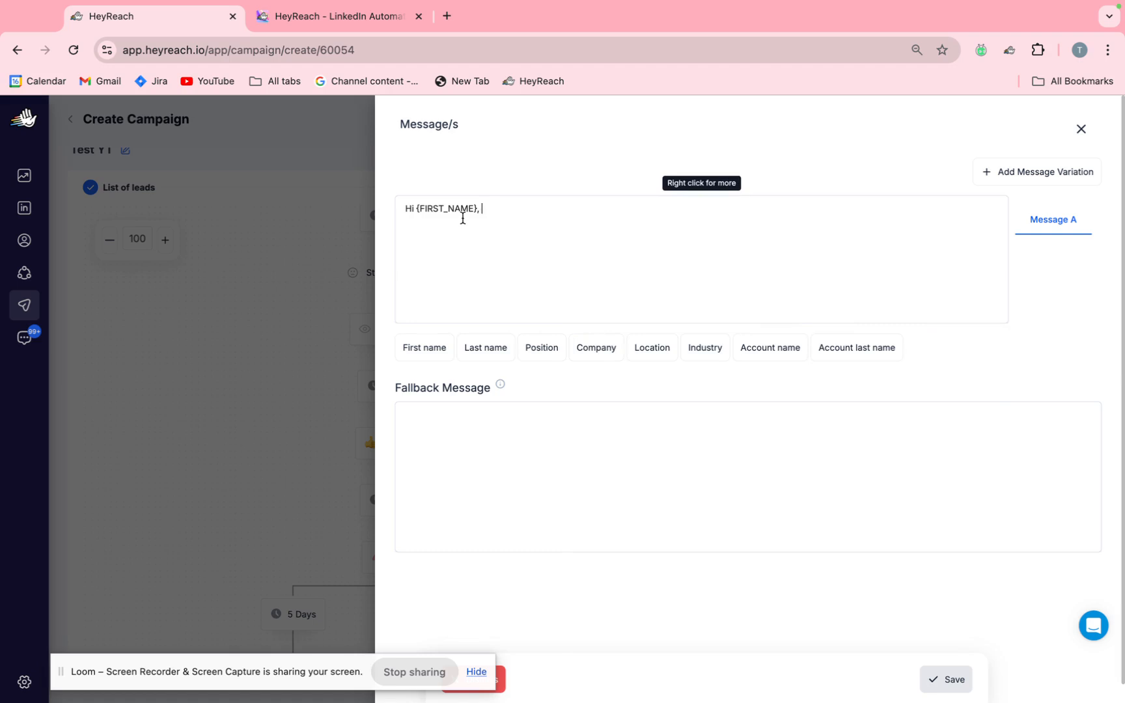
text(saw you are a)
click(540, 352)
click(603, 212)
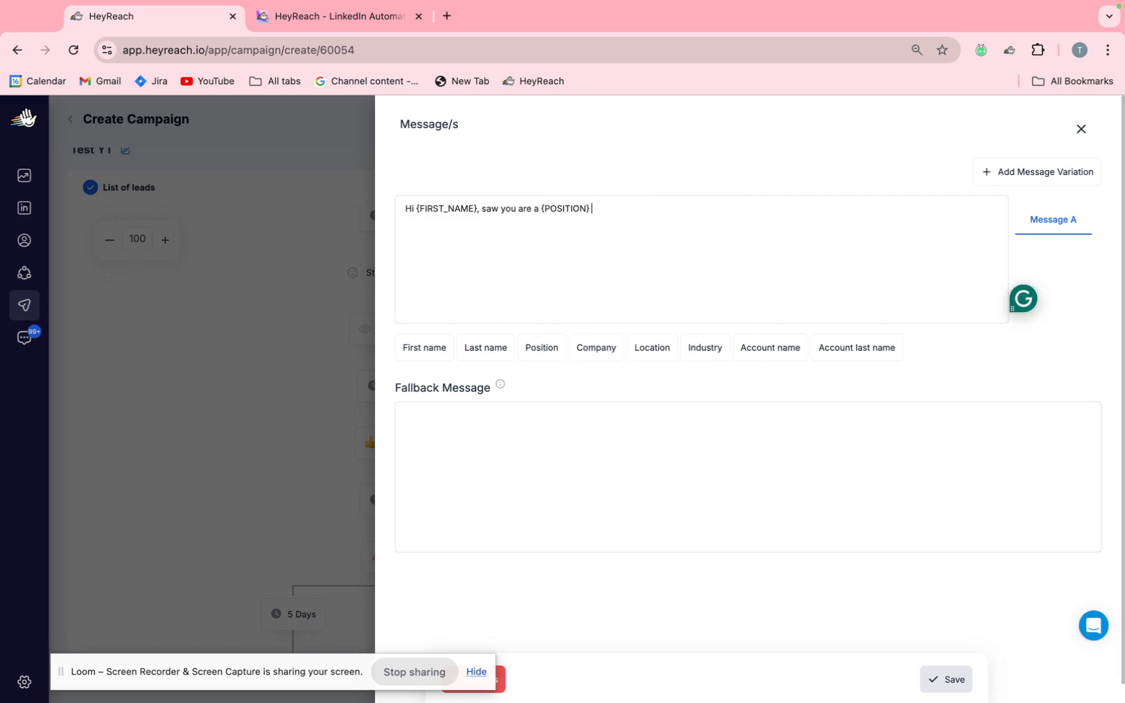
text(at)
click(588, 349)
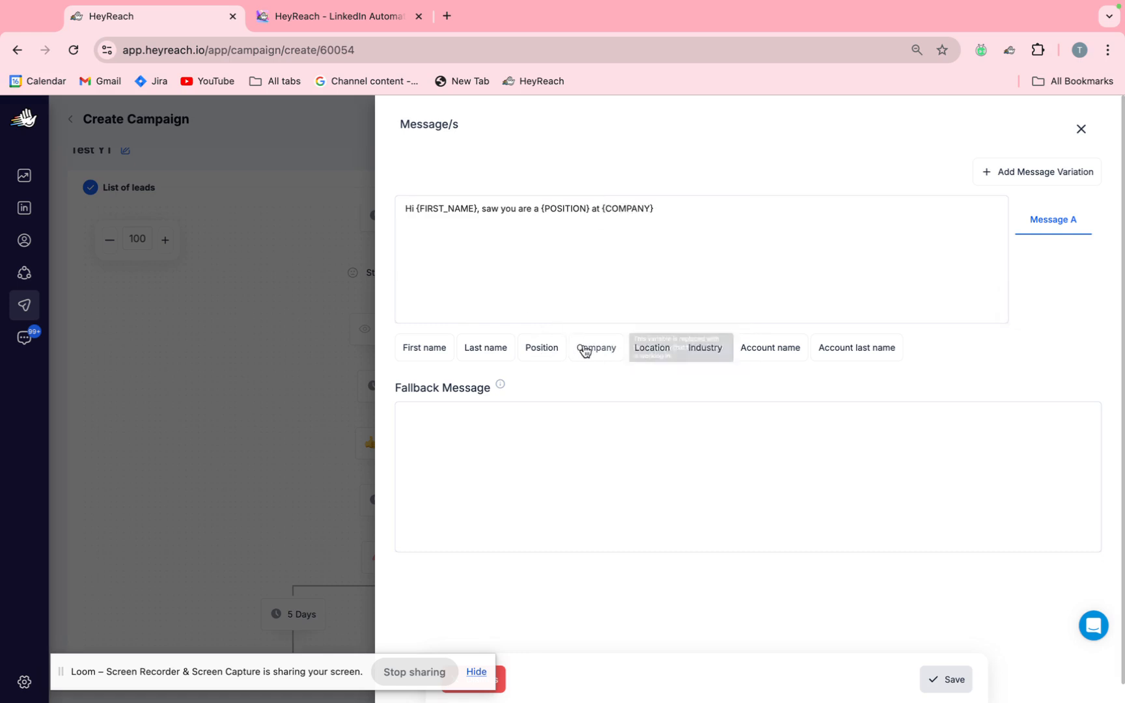
click(654, 210)
text(.)
key(ctrl+a)
key(BackSpace)
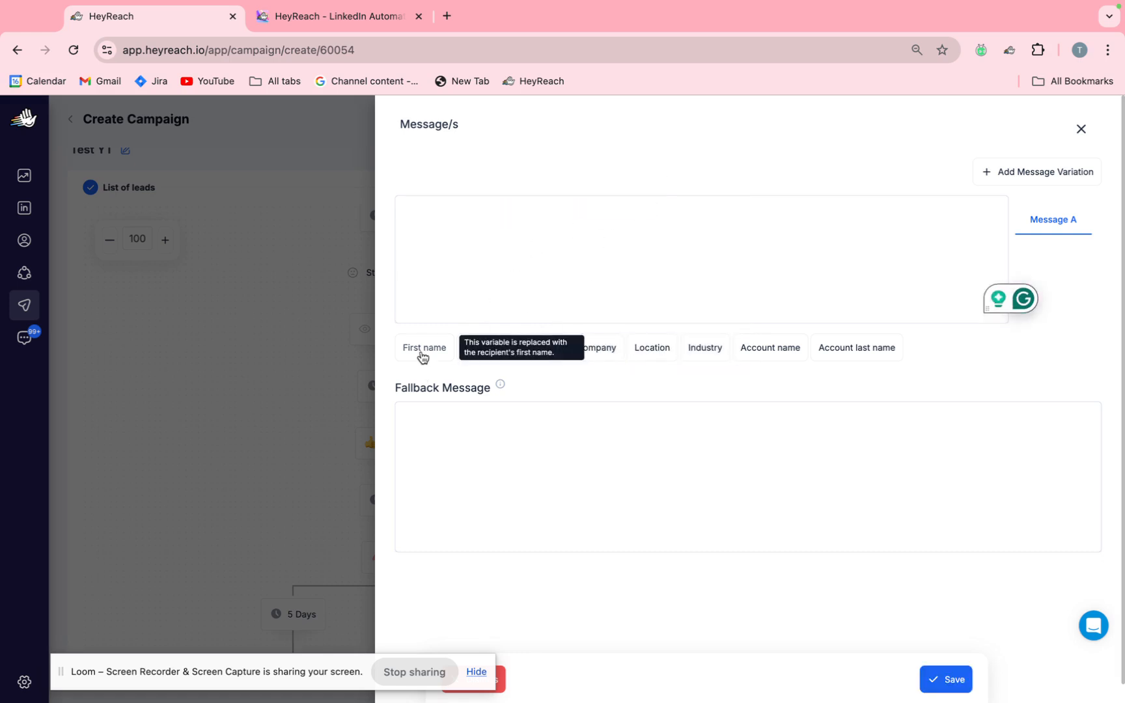
Switch to the Sales Navigator lead results, look over the listed founders, and return to the HeyReach message editor.
key(ctrl+Left)
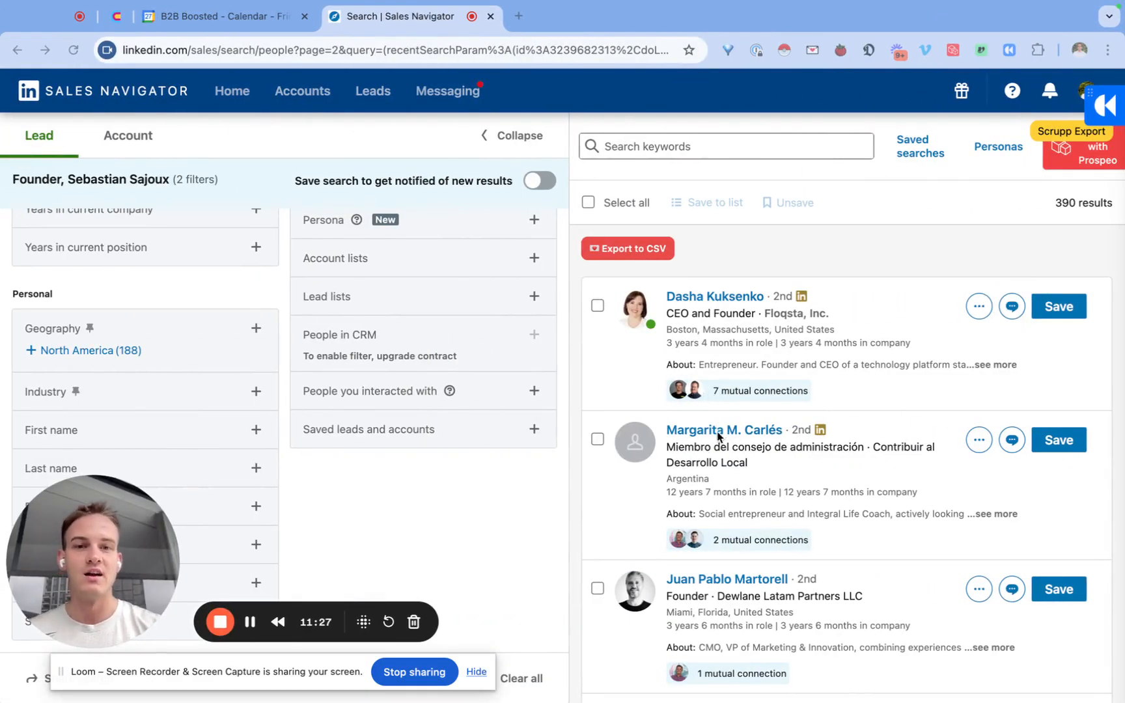
scroll(653, 445, down, 3)
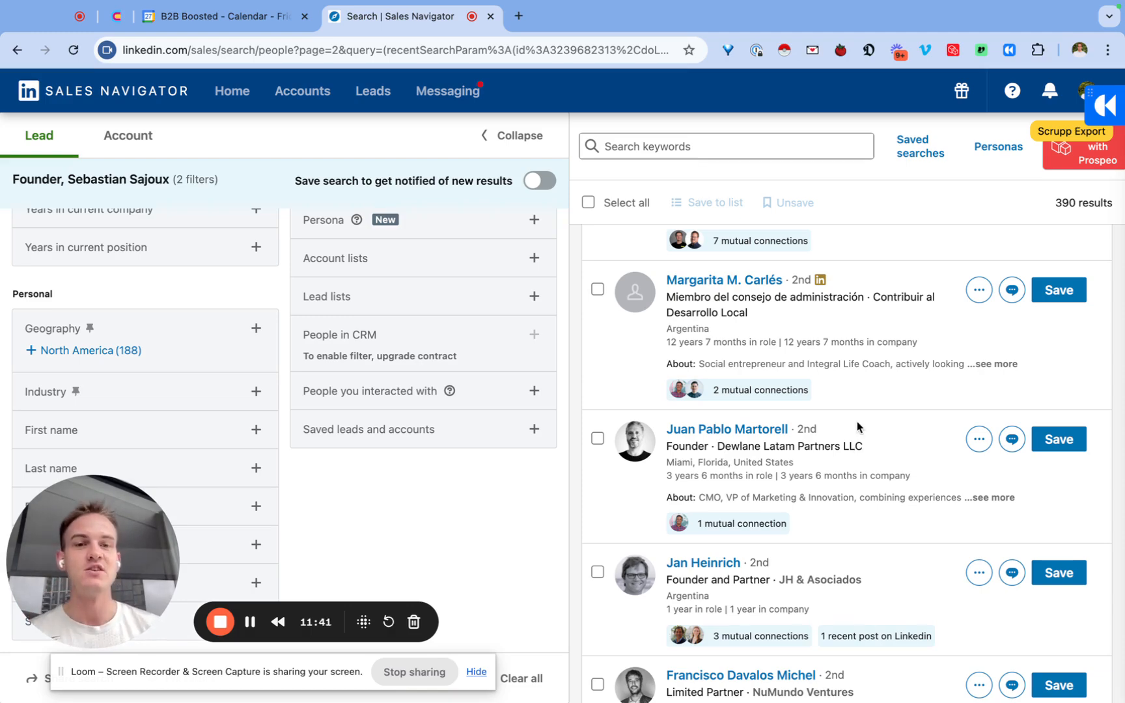
scroll(857, 421, up, 1)
key(ctrl+Right)
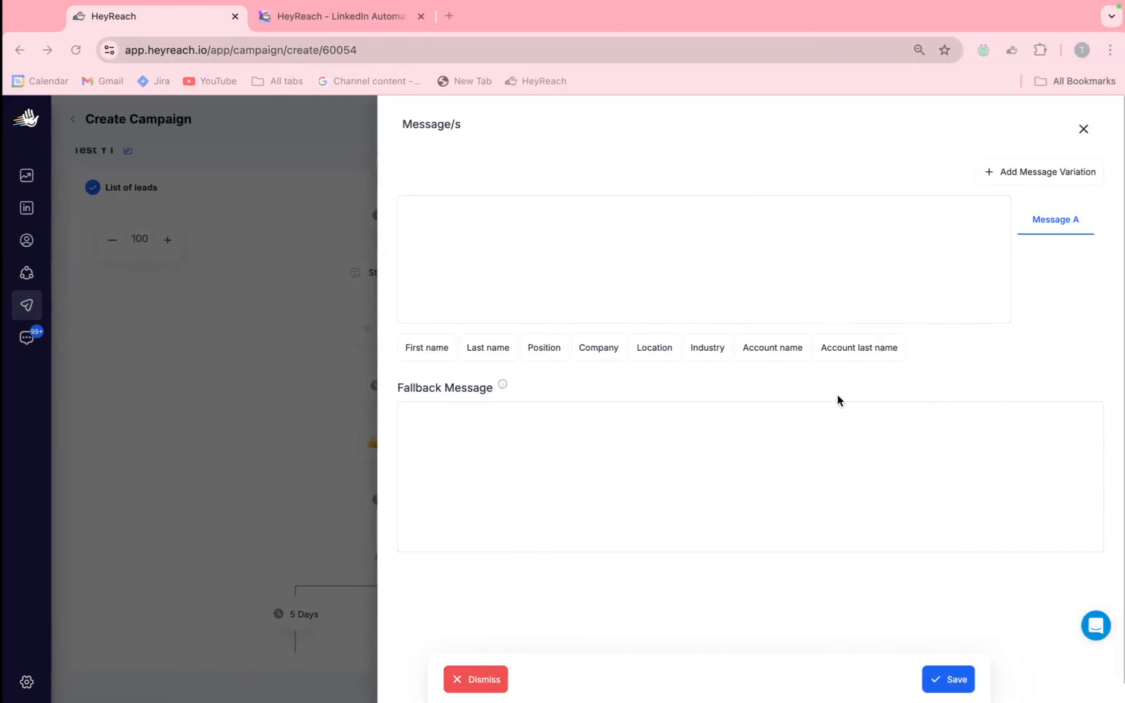
Write Message A as "Hi {FIRST_NAME} - how are you doing?" with the first name variable and try to save it.
click(662, 259)
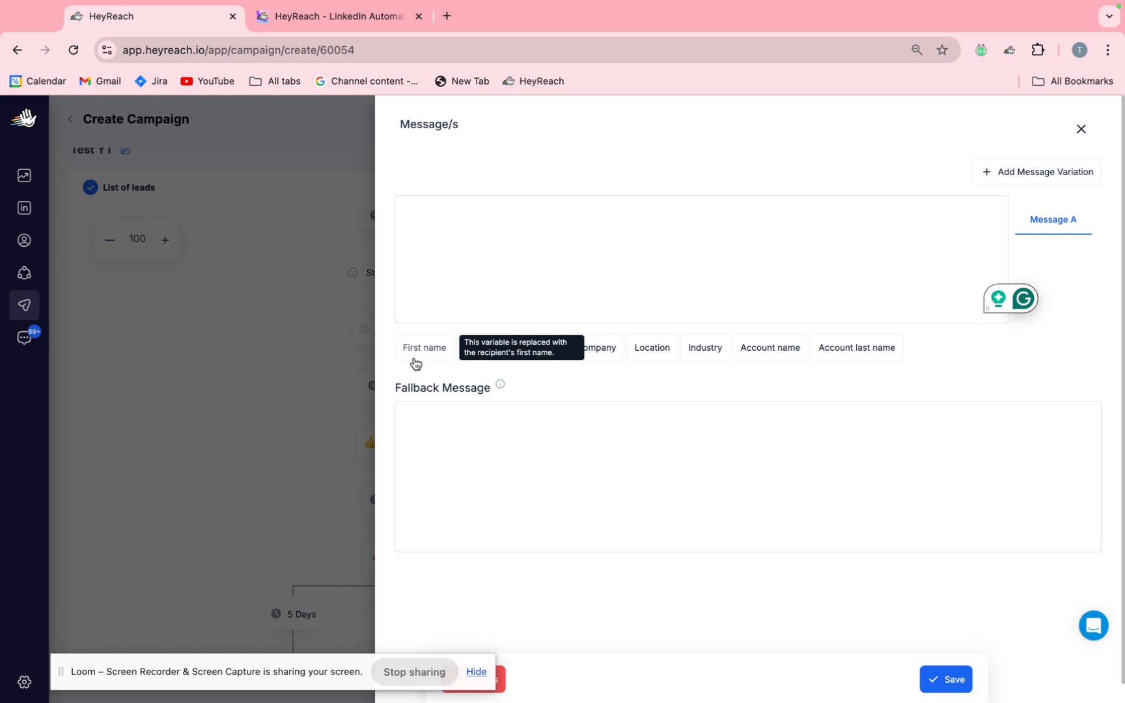
click(444, 259)
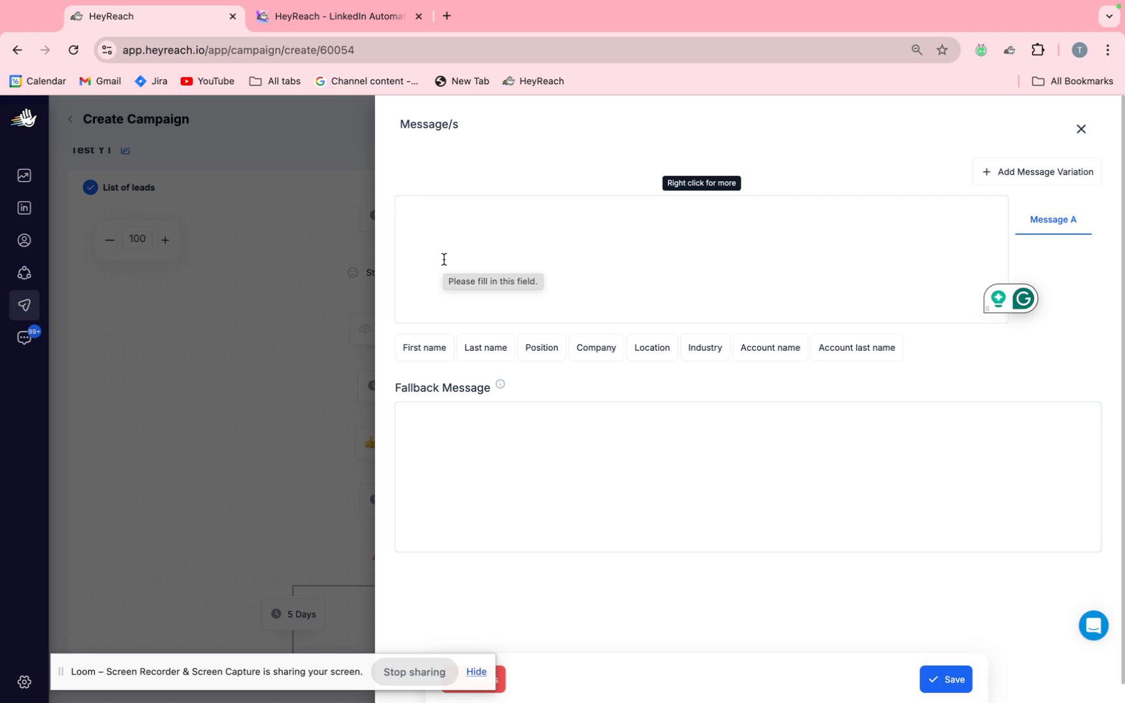
text(Hi)
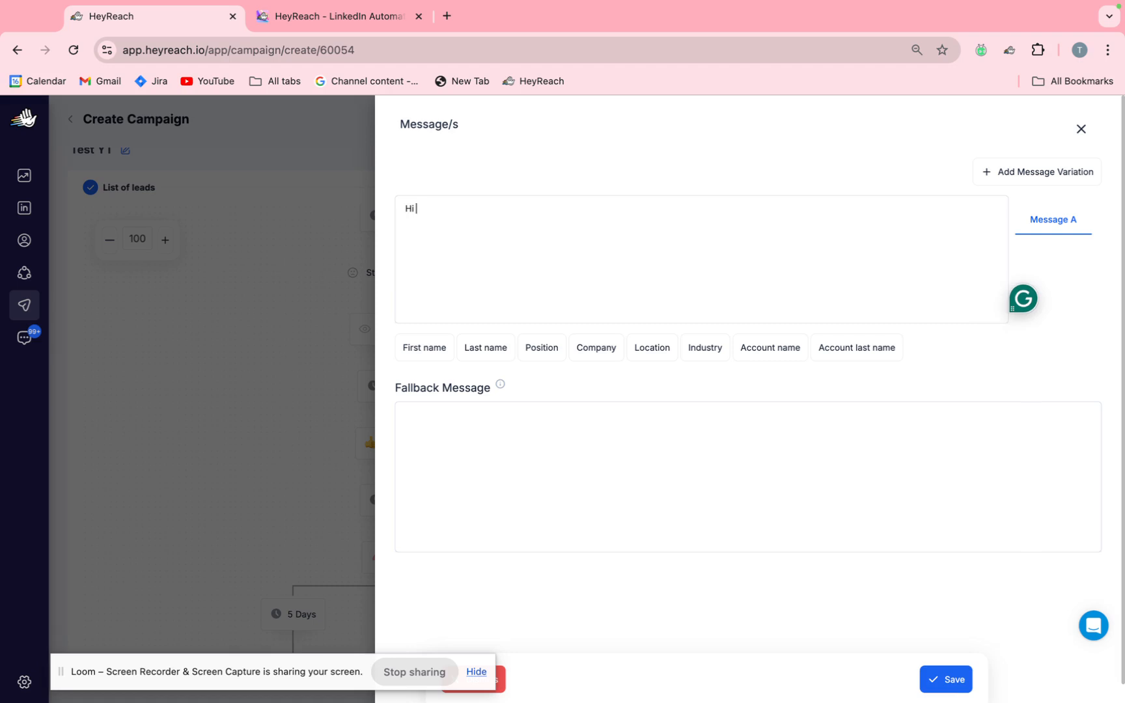
click(409, 341)
text(- how )
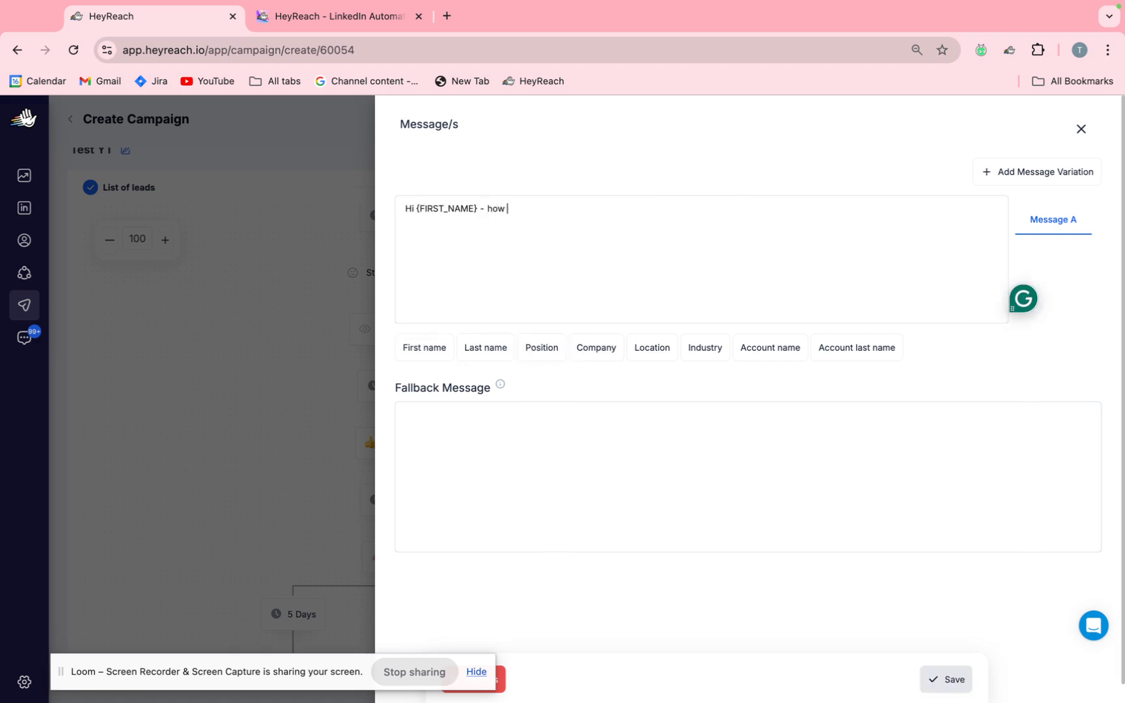
text(are you doing?)
click(938, 674)
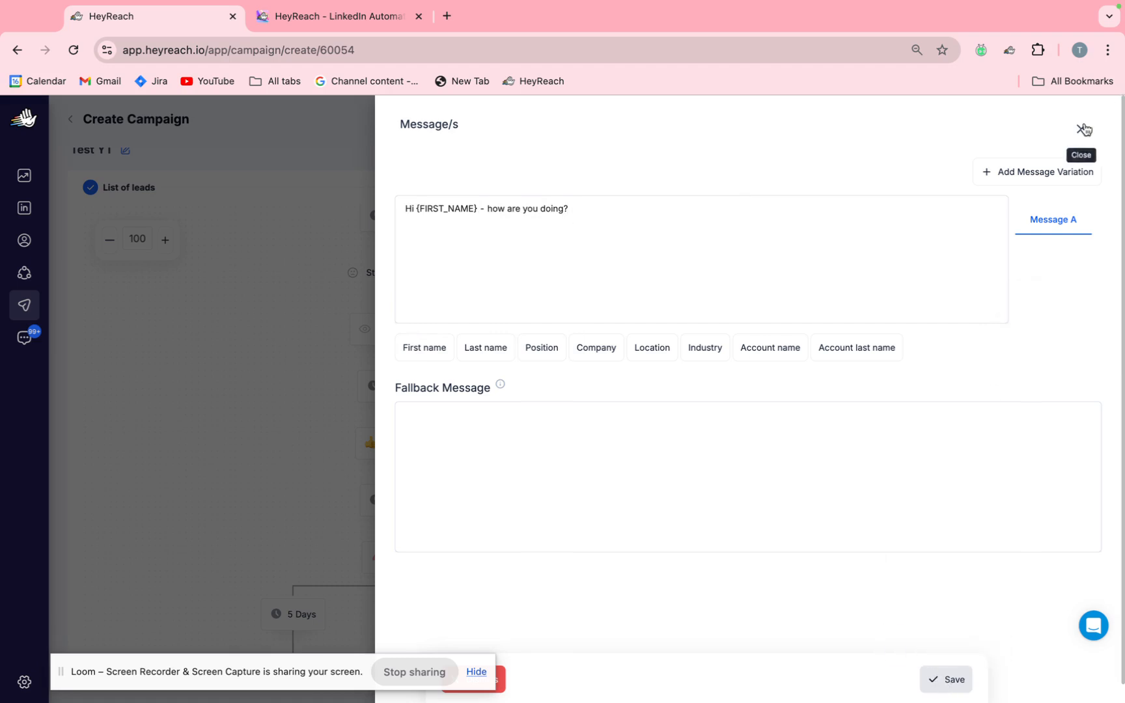
Set the fallback message to "Hi - how are you doing?" without a variable and save the Send Message action.
click(909, 452)
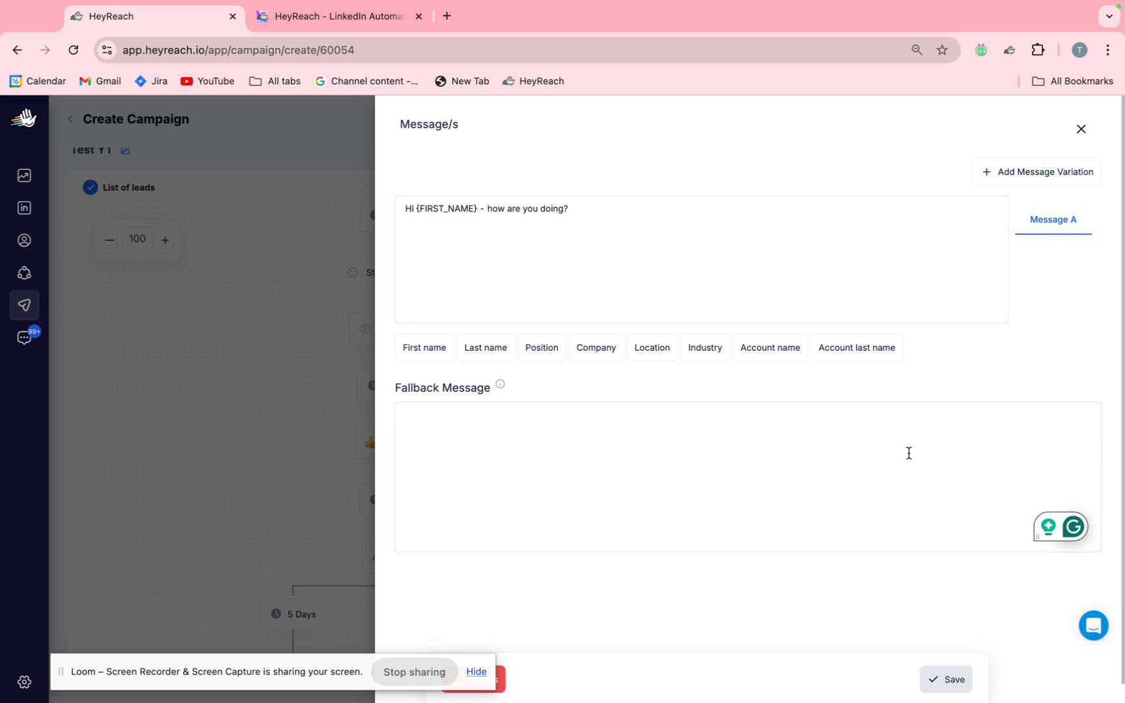
drag(479, 208, 414, 210)
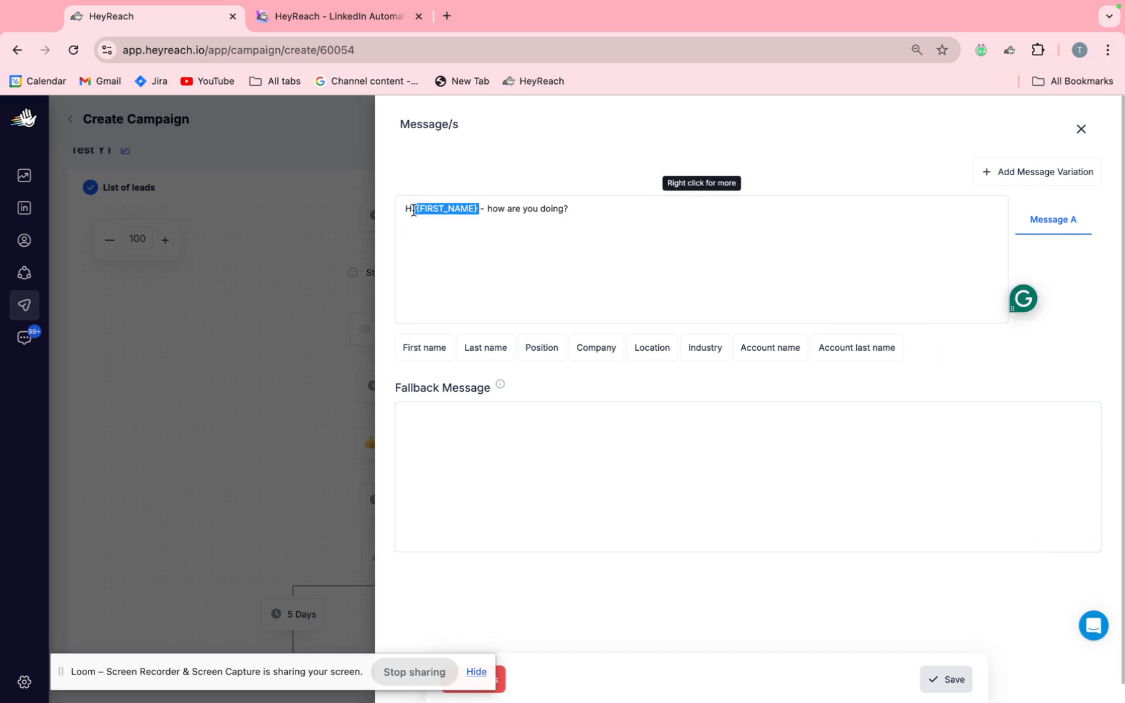
click(428, 455)
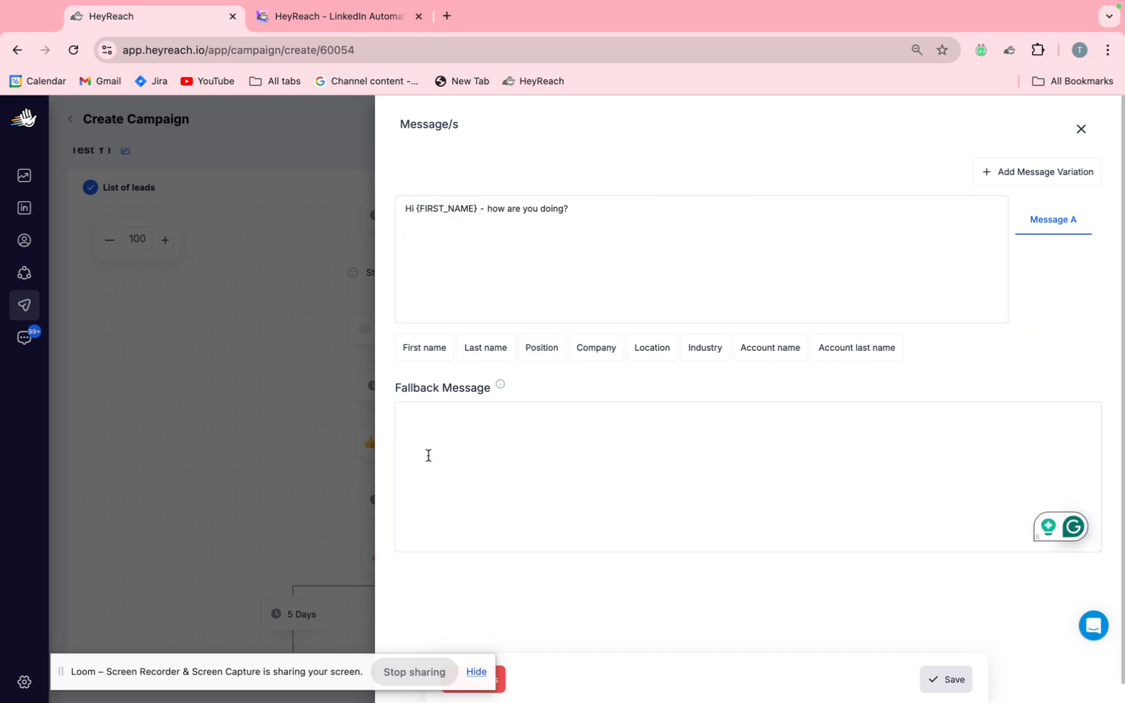
text(Hi - how ar)
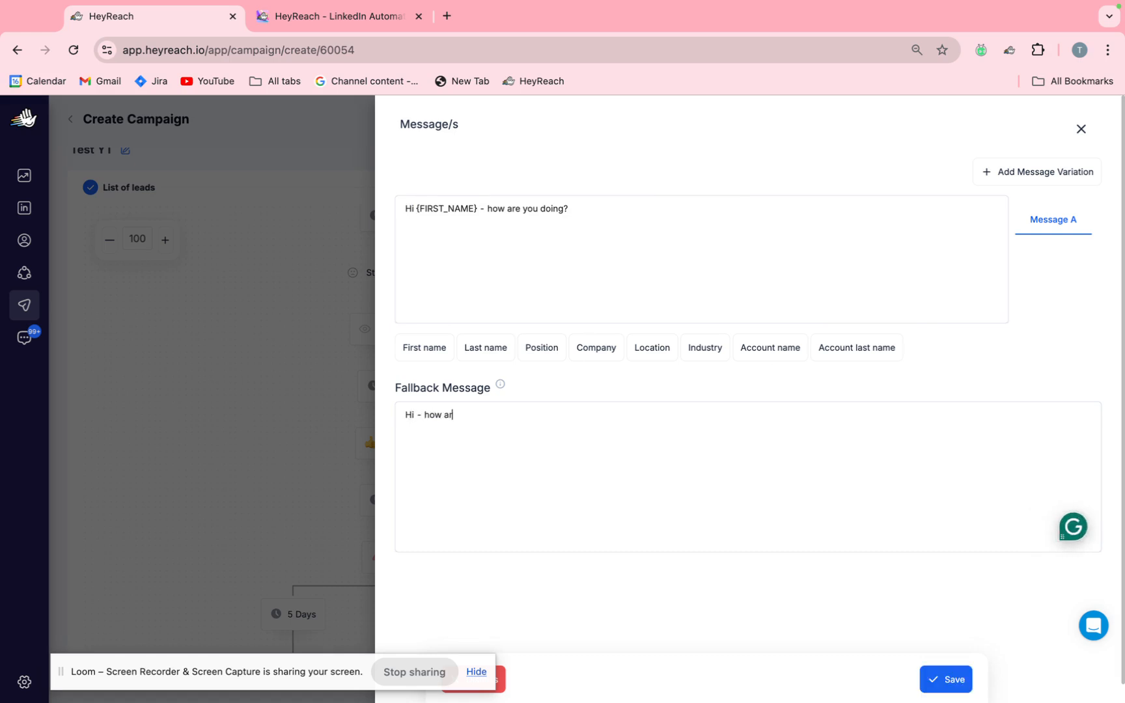
text(e you doing?)
drag(394, 389, 496, 395)
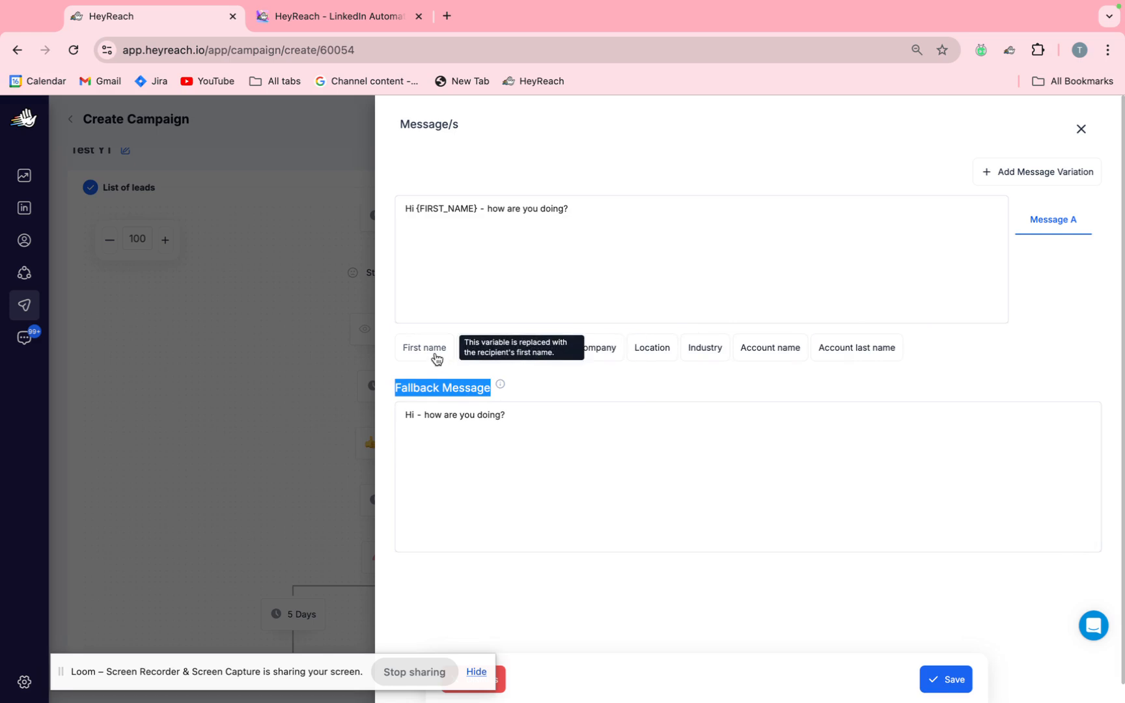
click(565, 208)
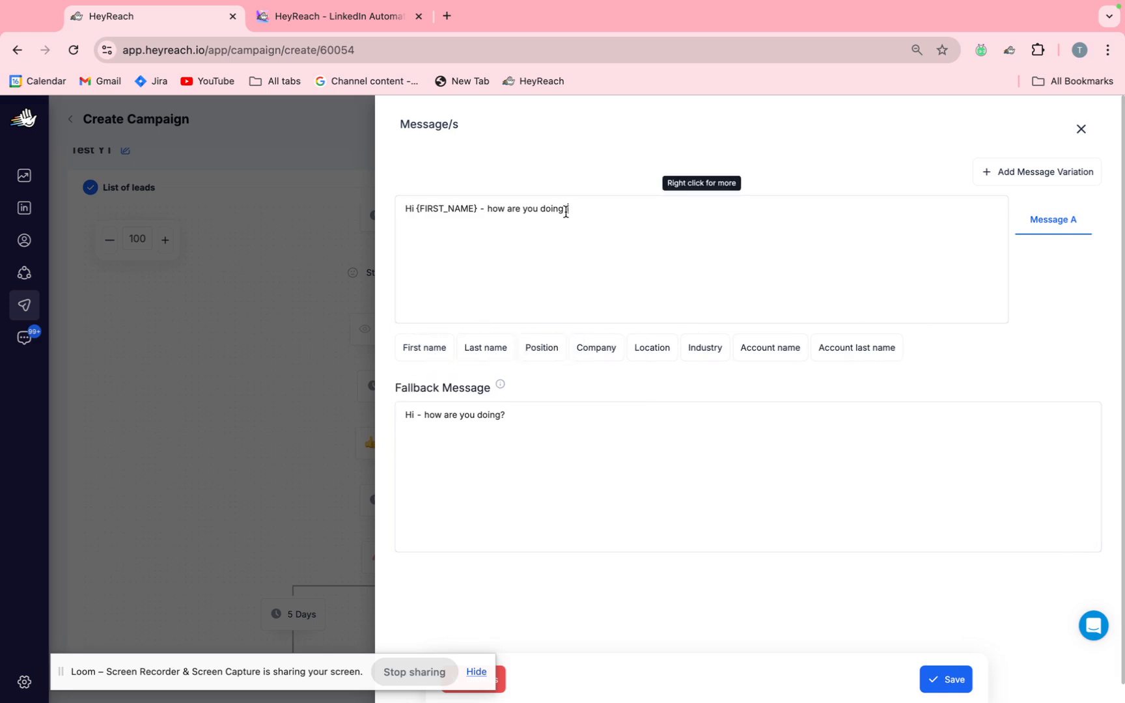
click(565, 432)
click(944, 679)
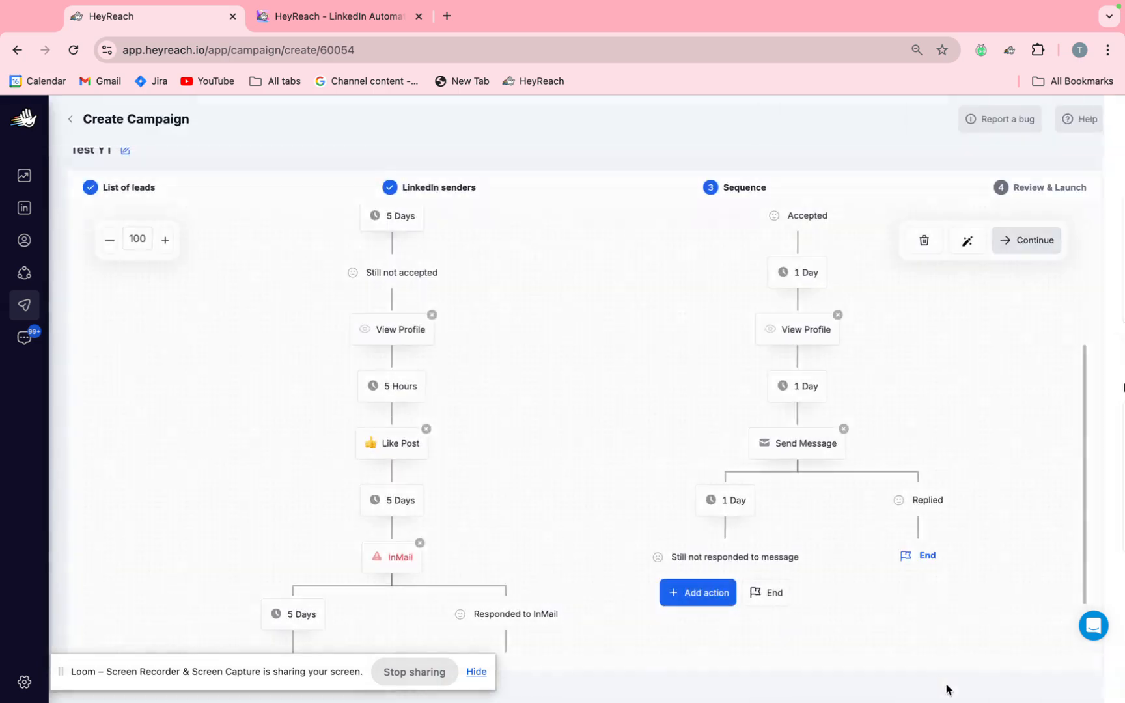
click(816, 446)
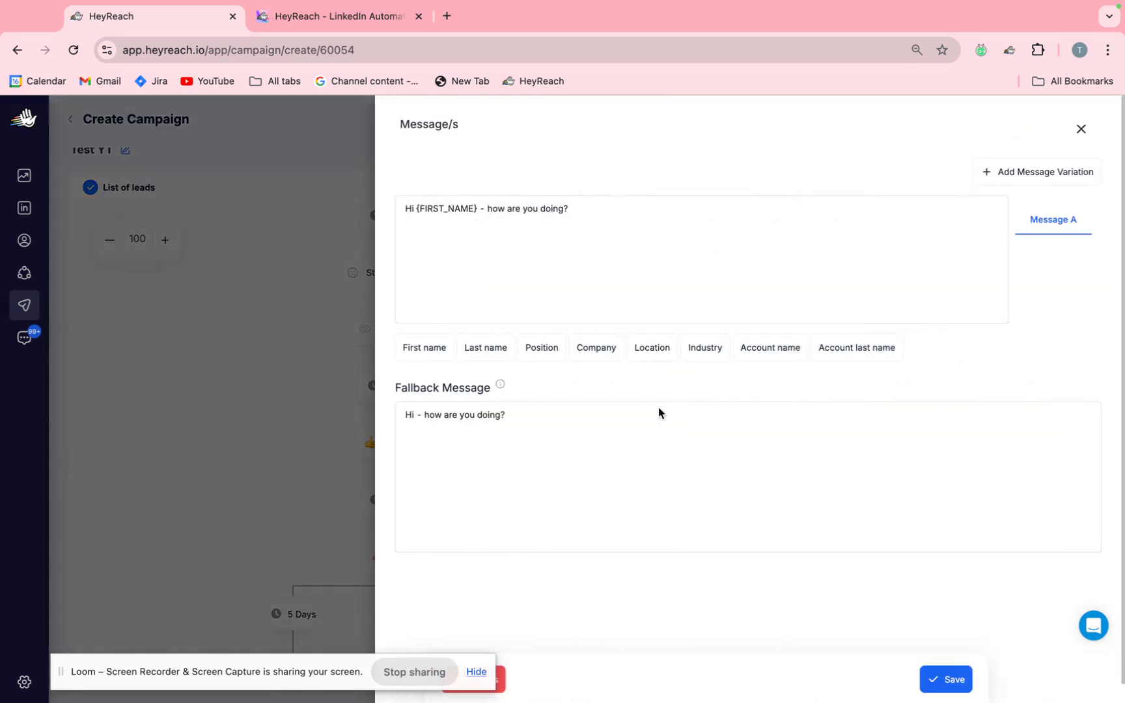
click(953, 687)
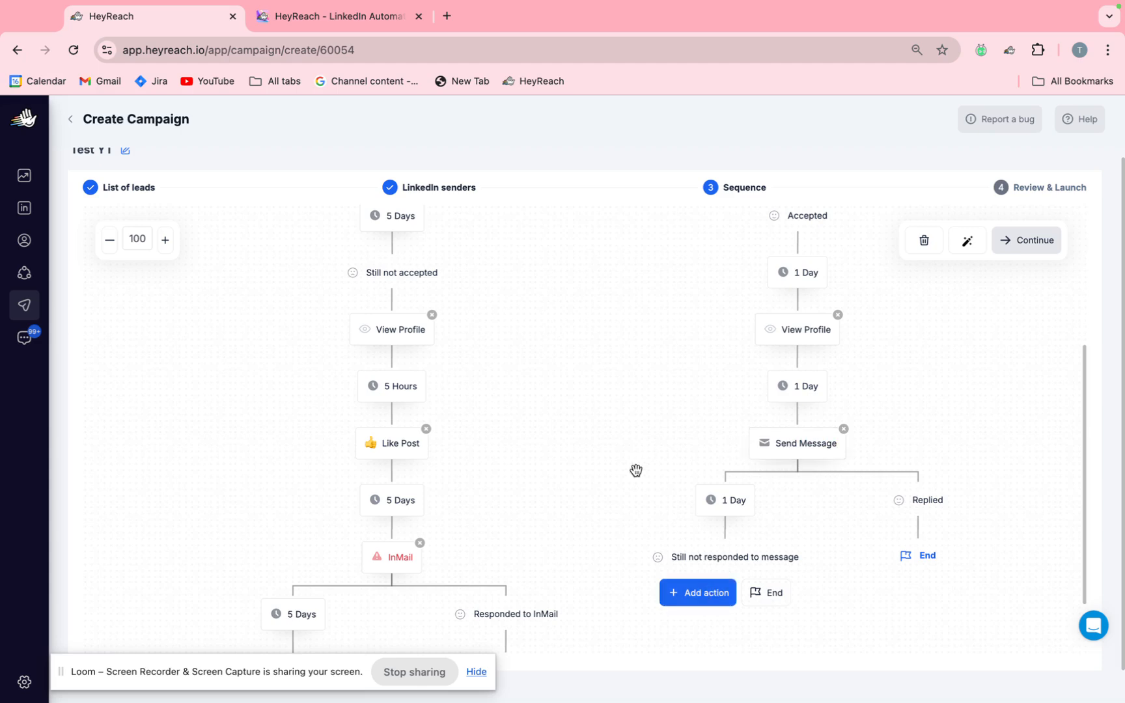
Add a View Profile action followed by a Like Post action to the "Still not responded to message" branch, keeping the 1-day delays.
scroll(635, 469, down, 1)
click(728, 525)
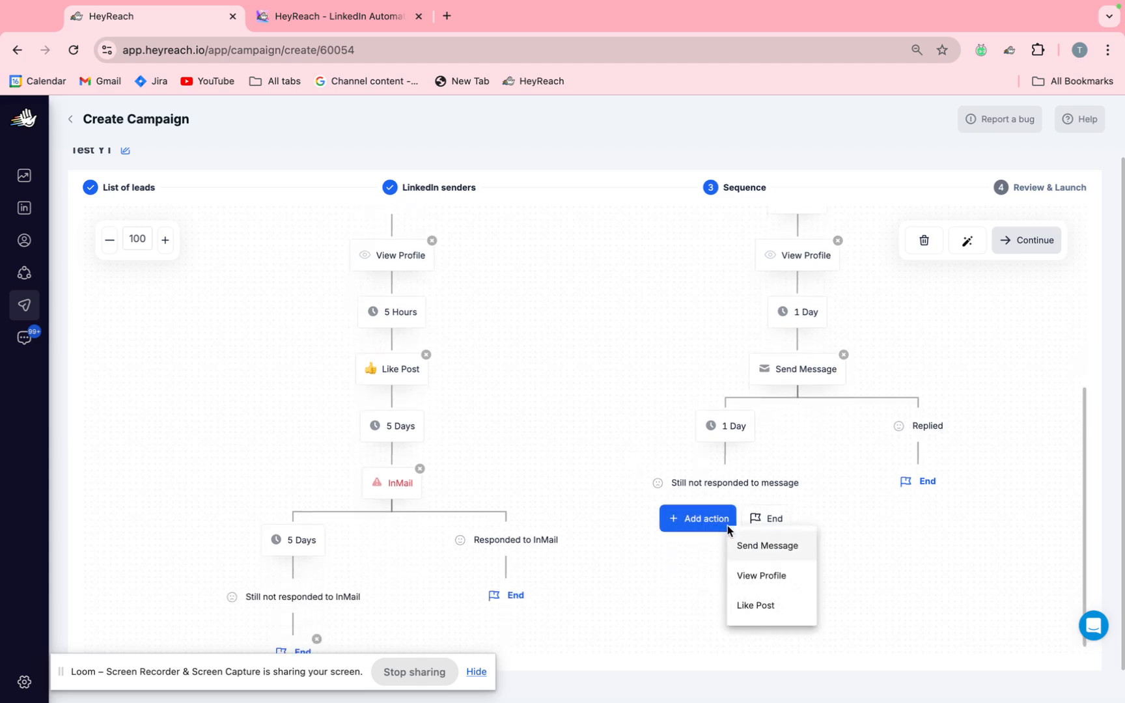
click(794, 575)
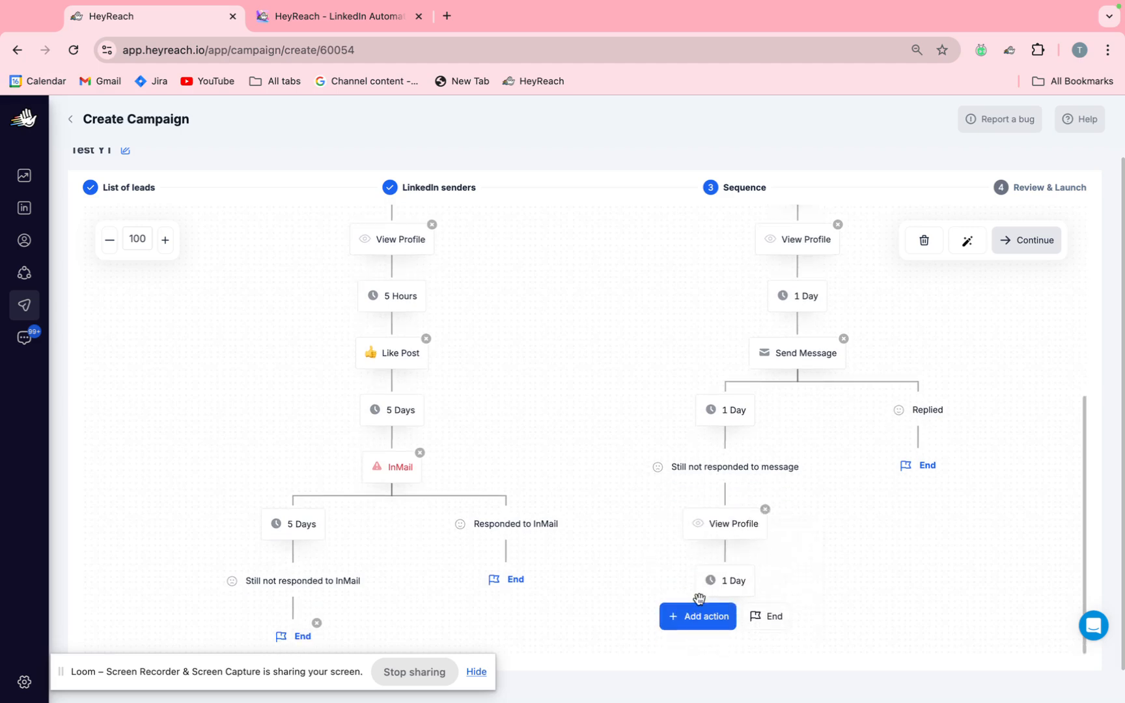
click(700, 622)
click(724, 603)
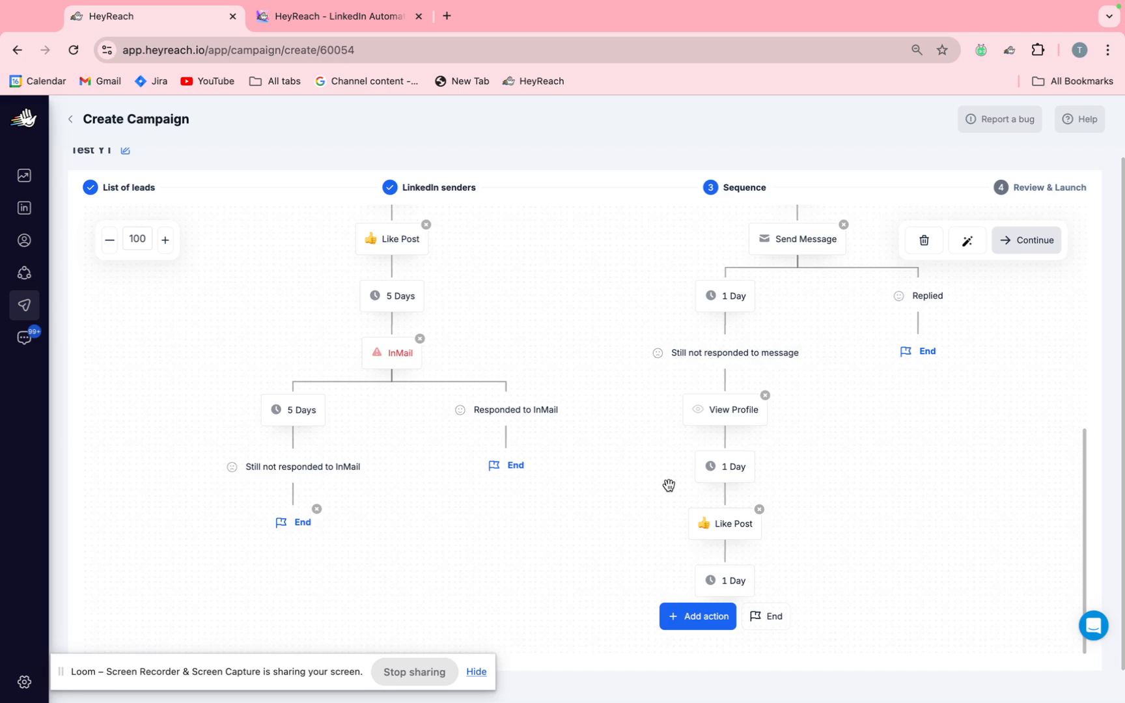
Add a second Send Message action after Like Post and its 1-day delay, discarding the message editor without writing any text.
click(697, 617)
click(742, 532)
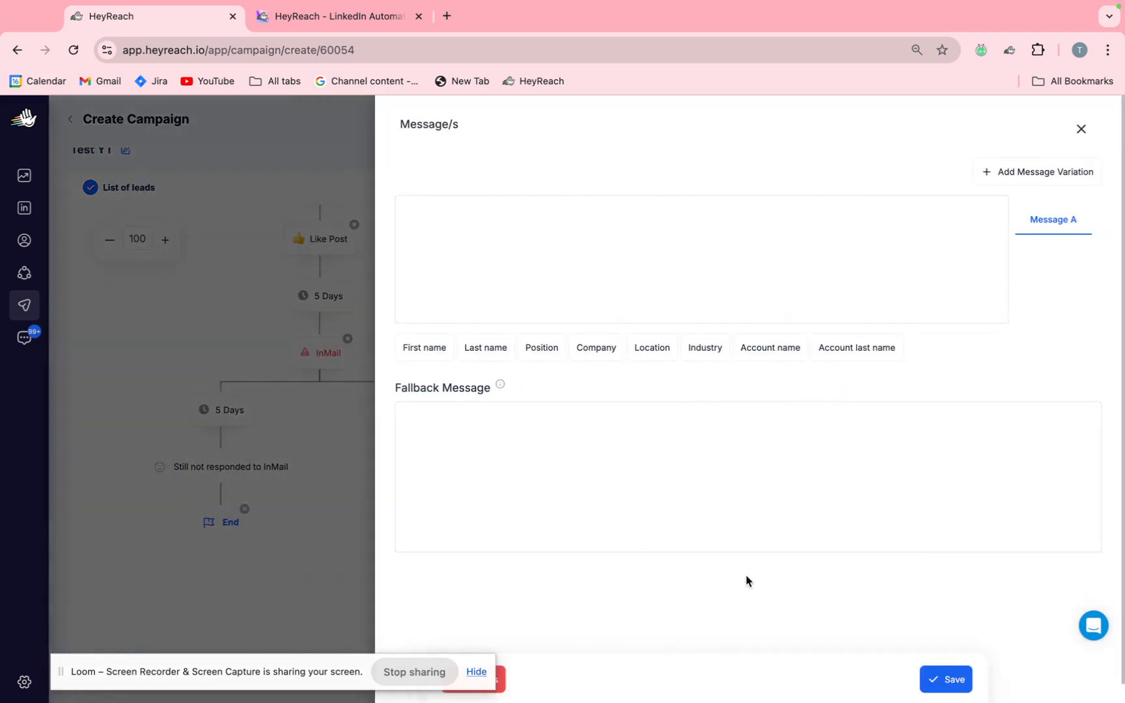
click(1079, 128)
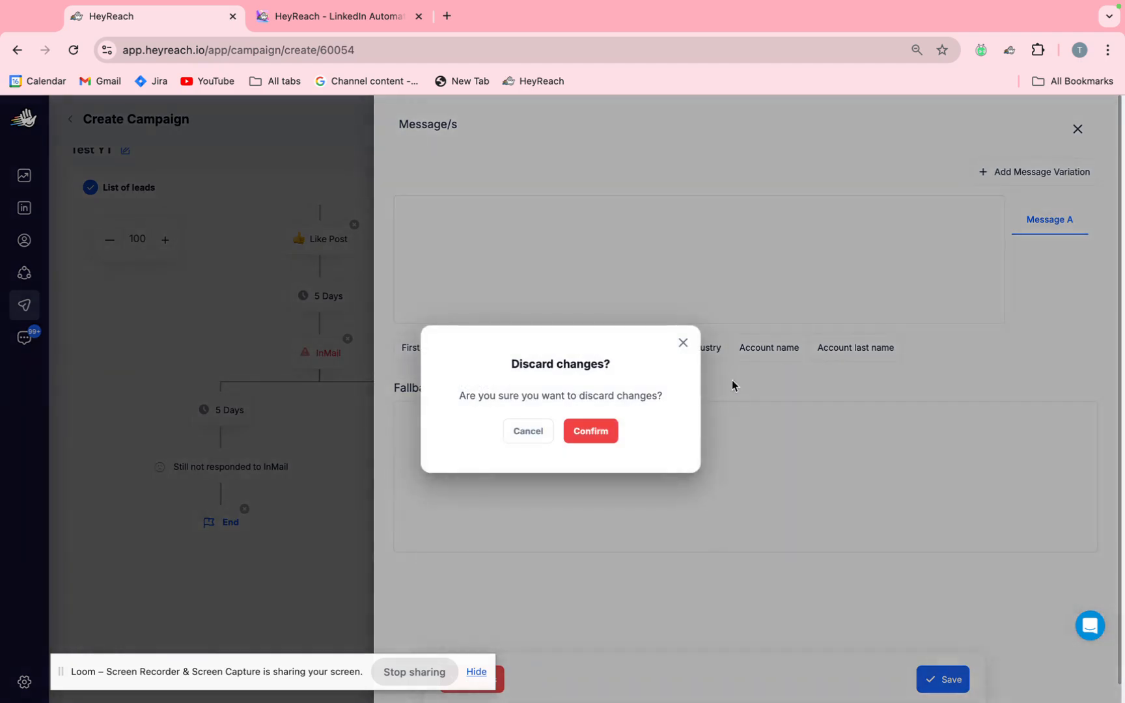
click(604, 431)
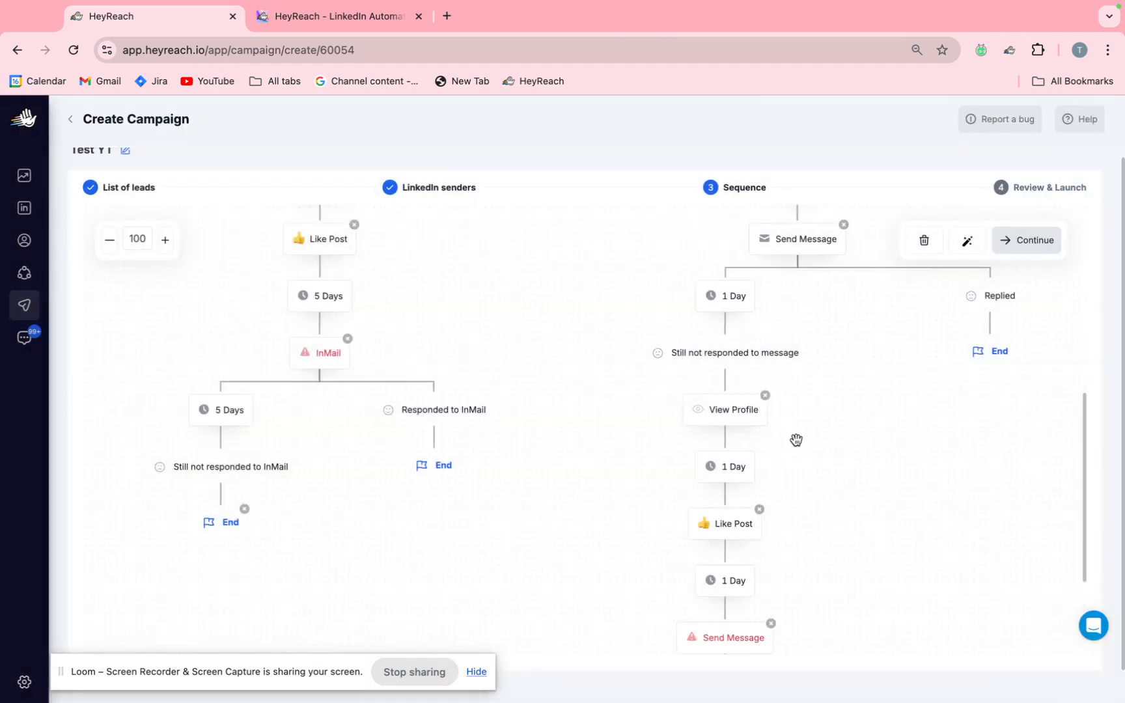
scroll(795, 440, down, 3)
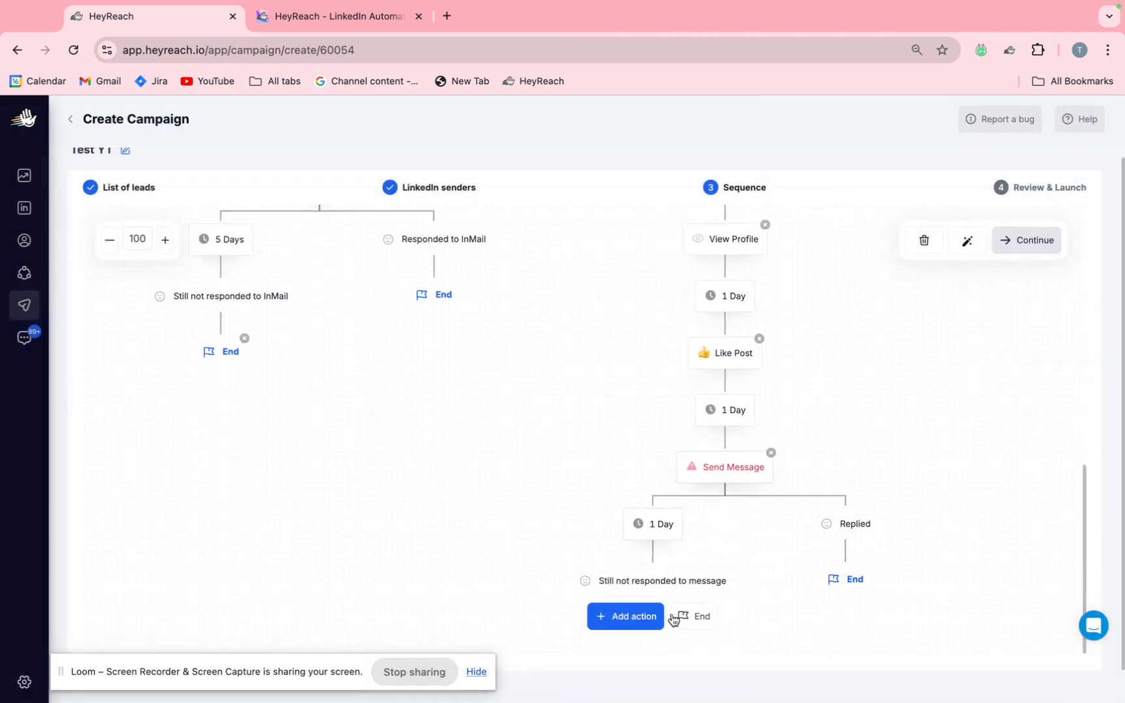
End the sequence on the "Still not responded to message" branch below the second Send Message action.
click(699, 627)
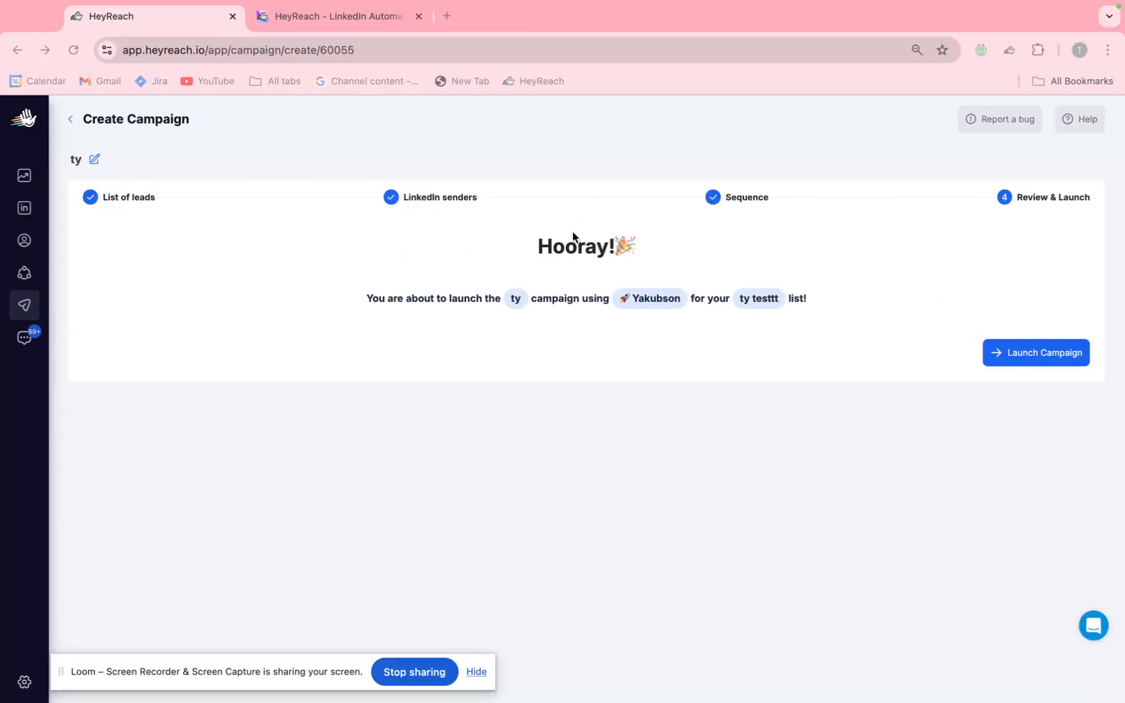
Review the launch summary and launch the "ty" campaign for the "ty testtt" list, dismissing the confirmation.
click(541, 243)
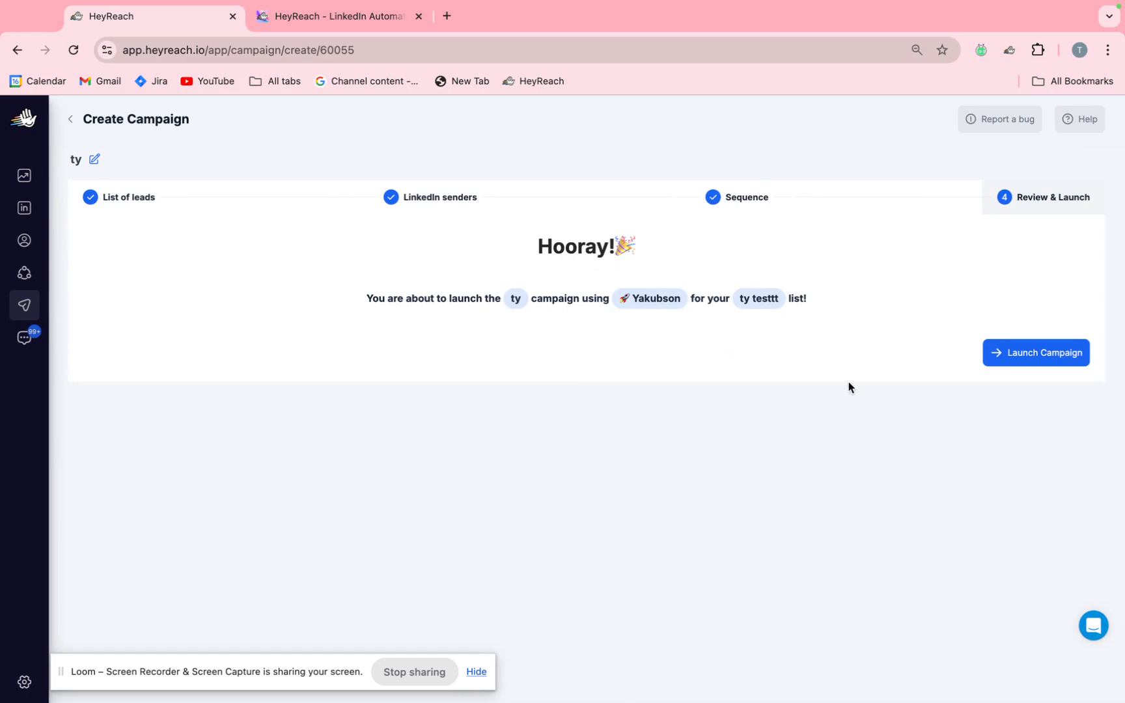
double_click(514, 298)
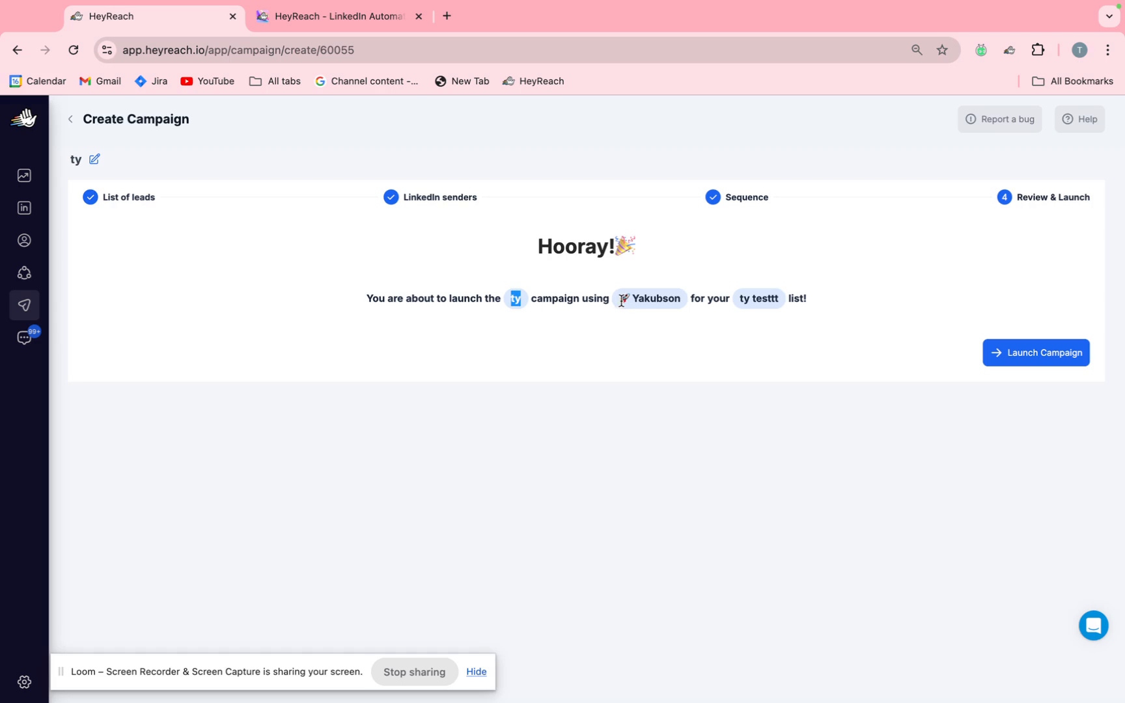
drag(619, 301, 787, 299)
click(808, 382)
click(1037, 362)
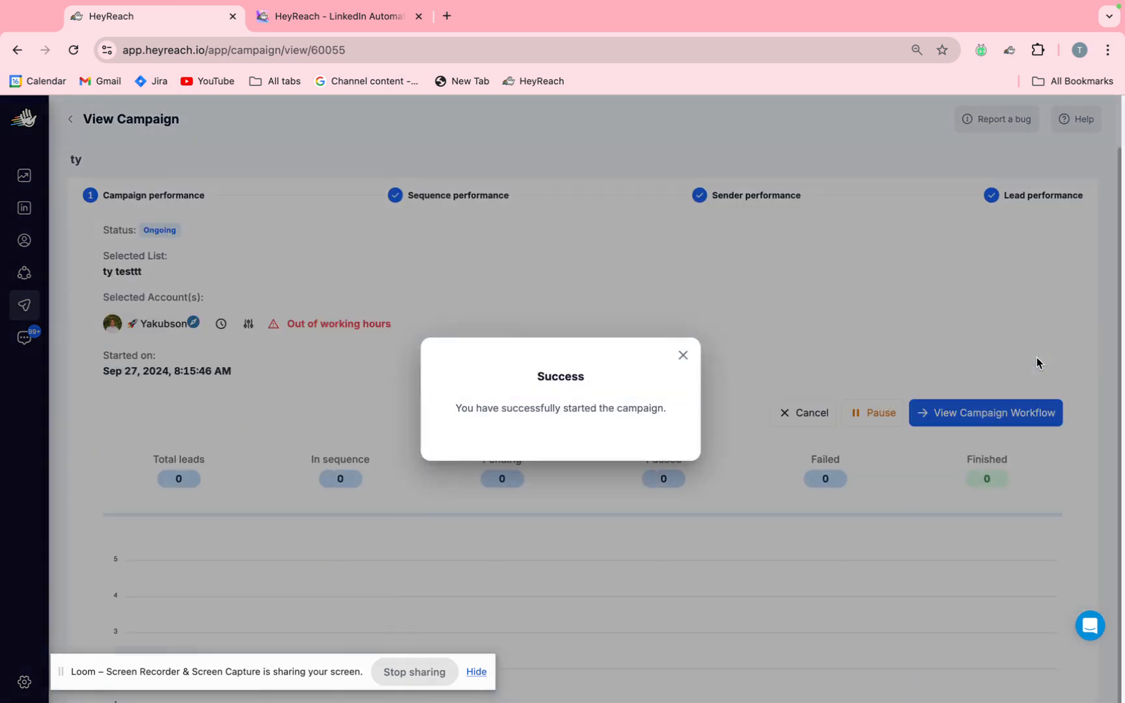
click(684, 357)
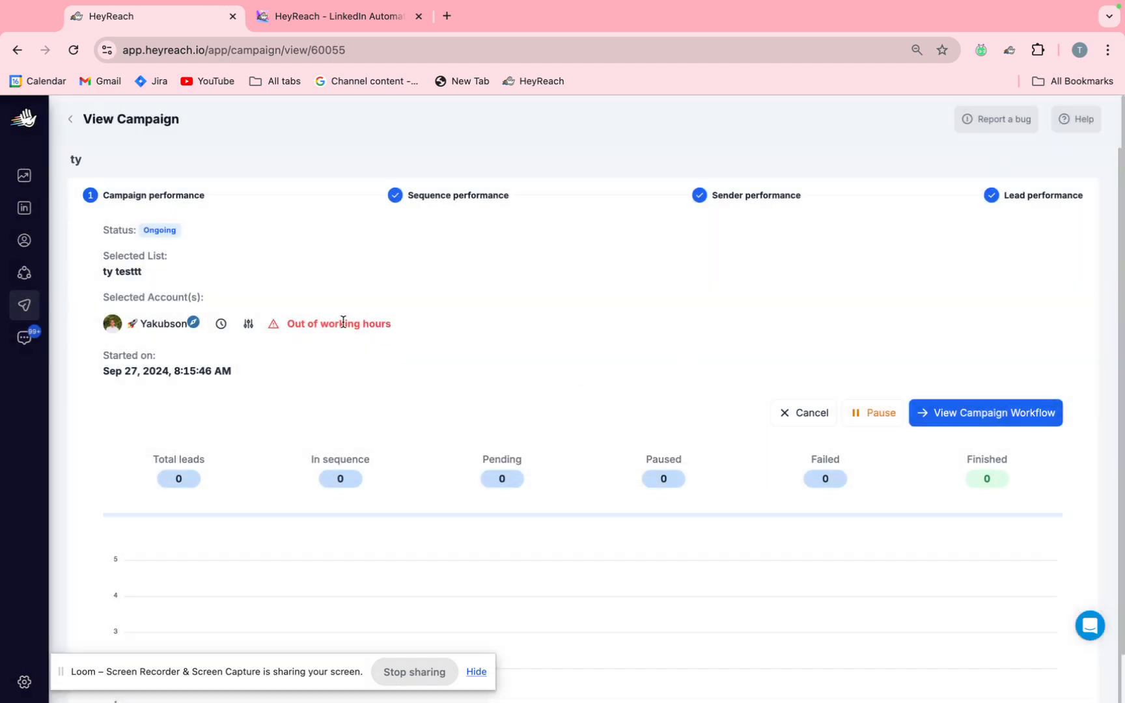
Check the sender's working-hours notice and pause the "ty" campaign.
drag(289, 325, 395, 328)
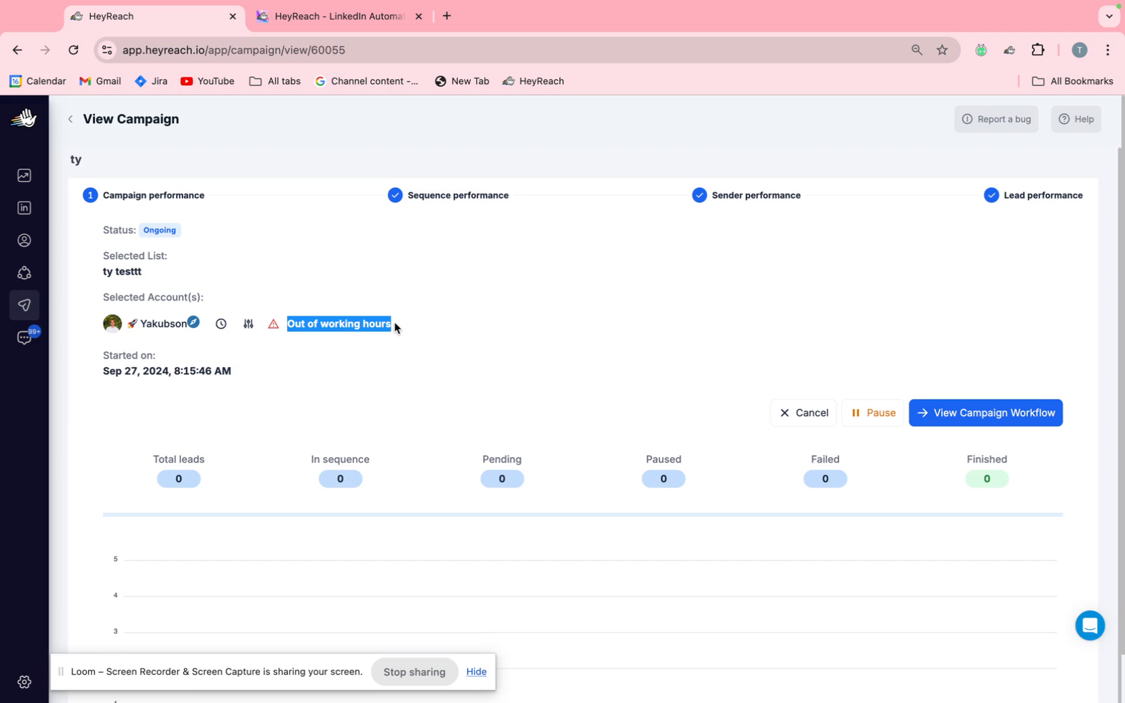
click(396, 327)
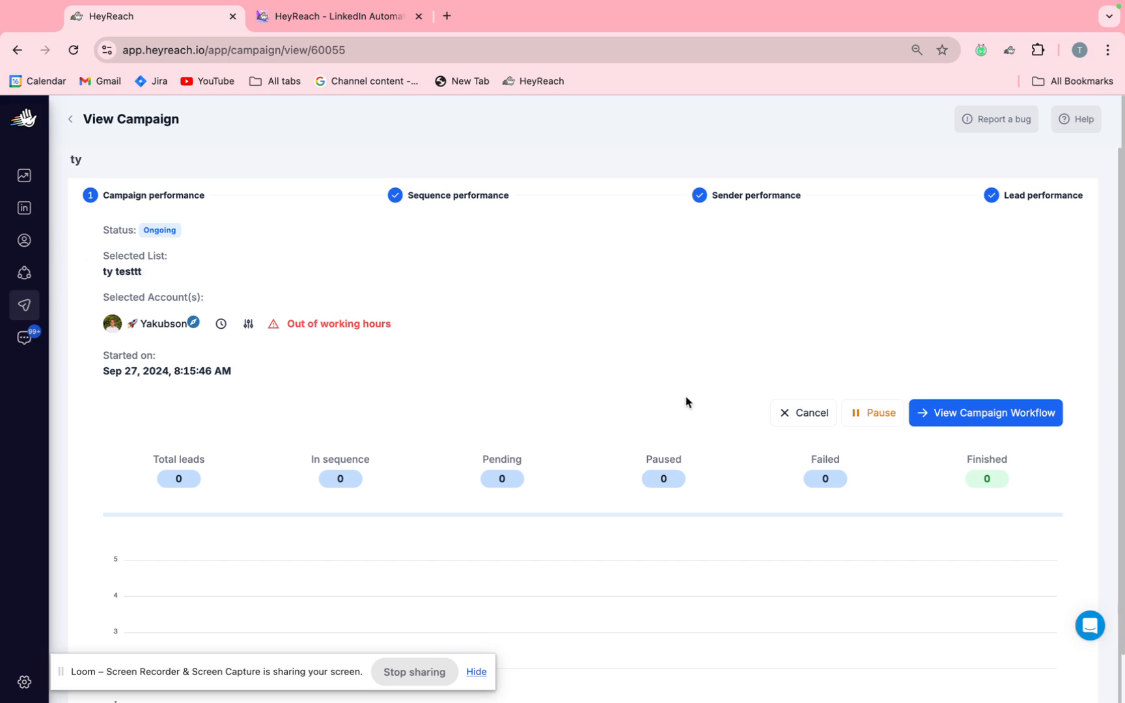
click(873, 420)
click(593, 431)
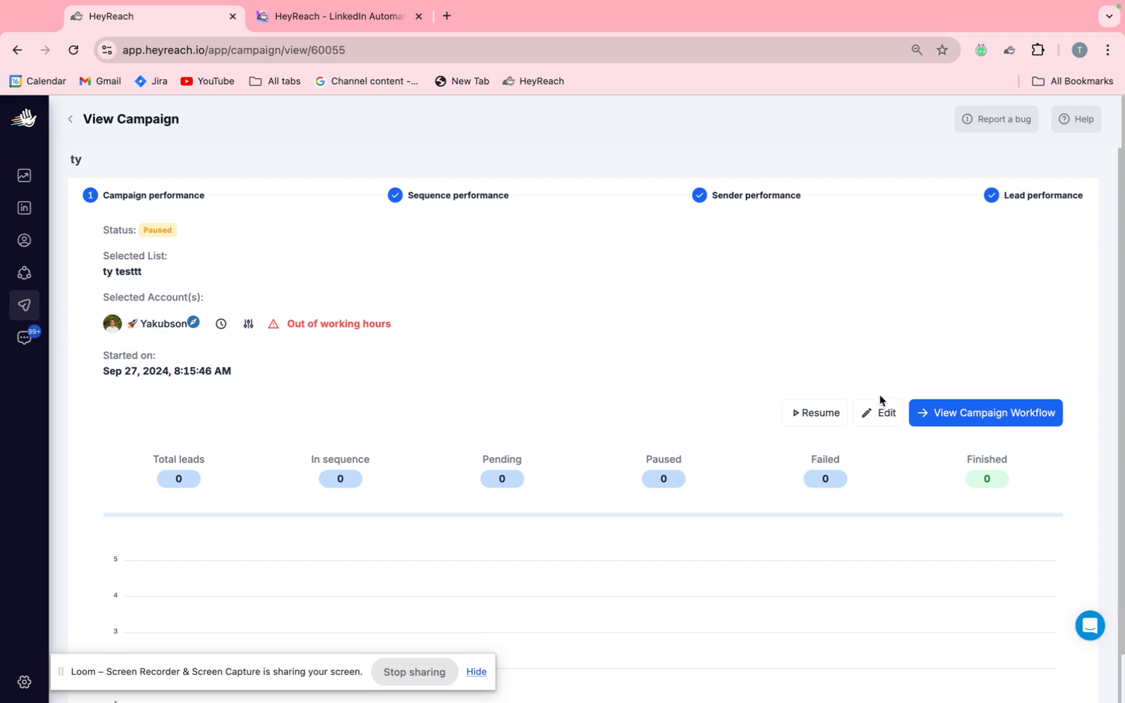
Open the paused campaign for editing, go through its leads and senders to the sequence, and return to the campaigns list.
click(883, 412)
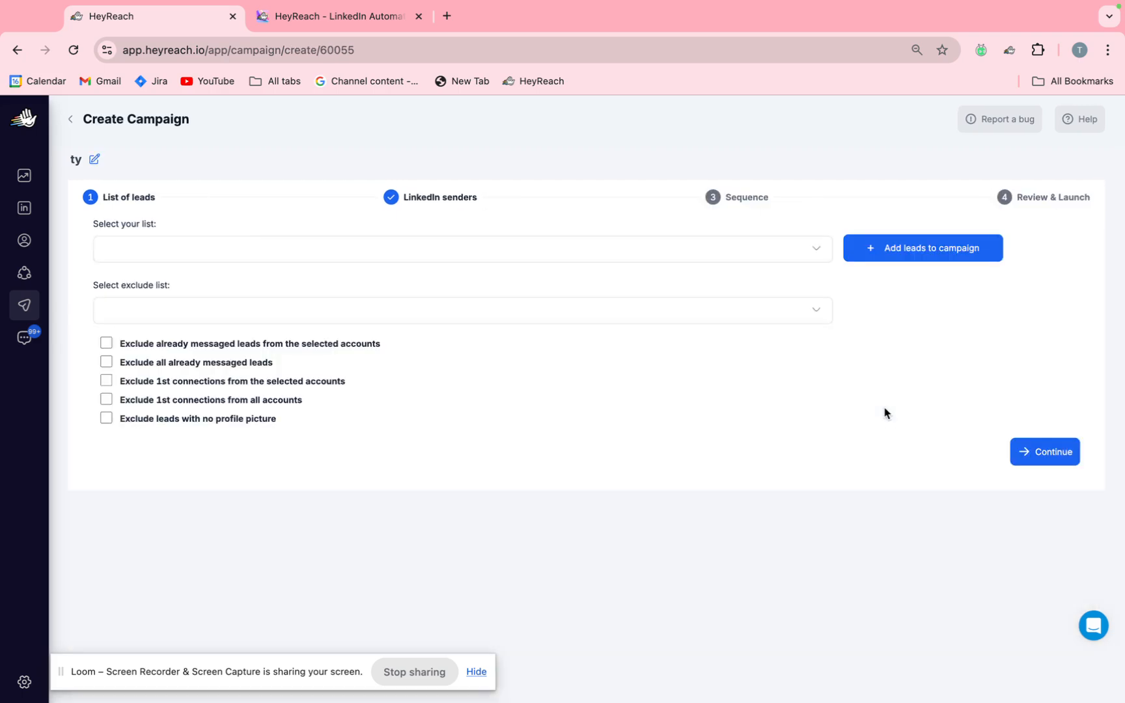
click(1018, 445)
click(1025, 534)
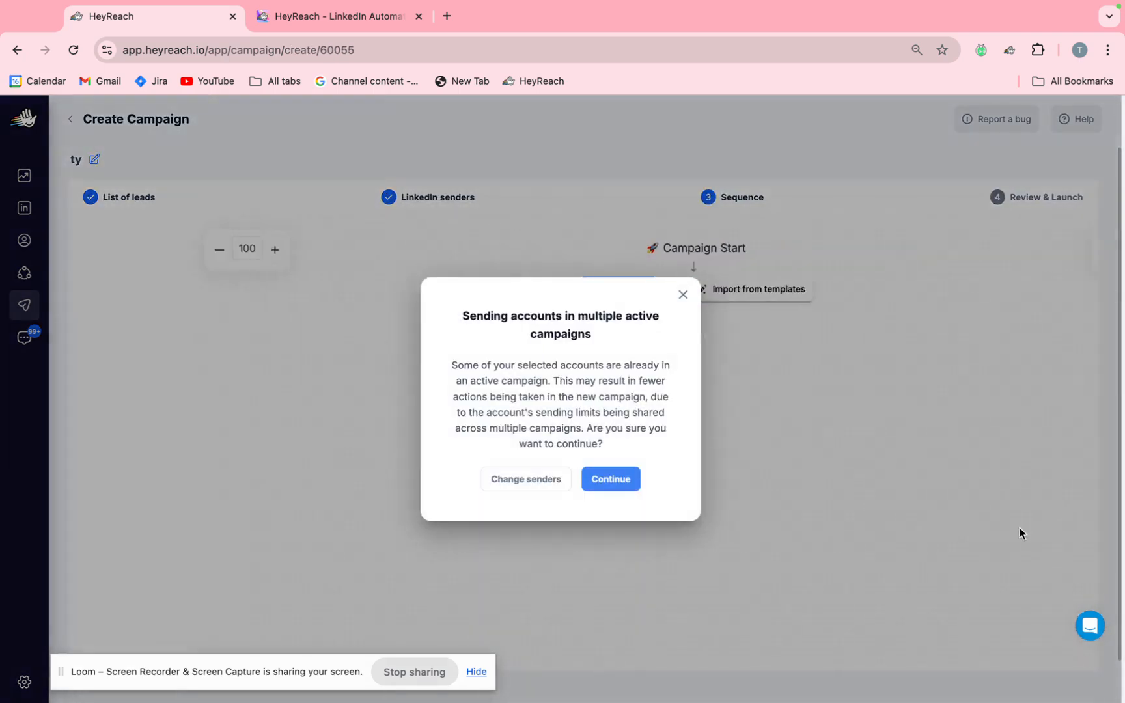
click(609, 479)
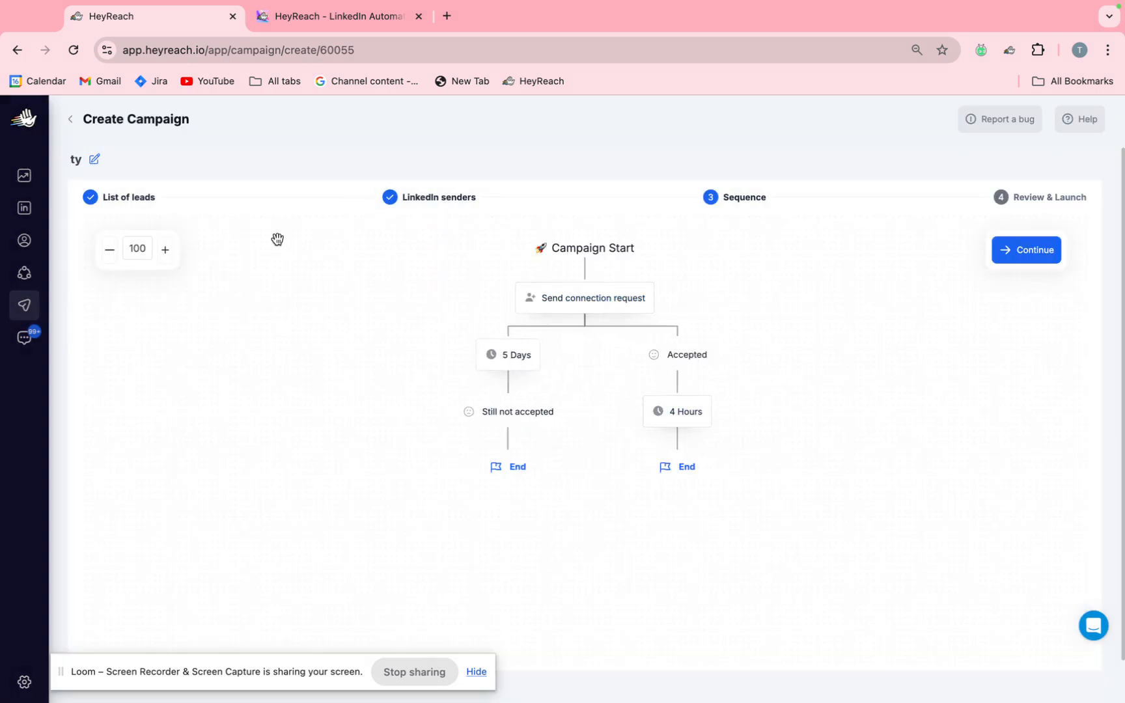
click(71, 120)
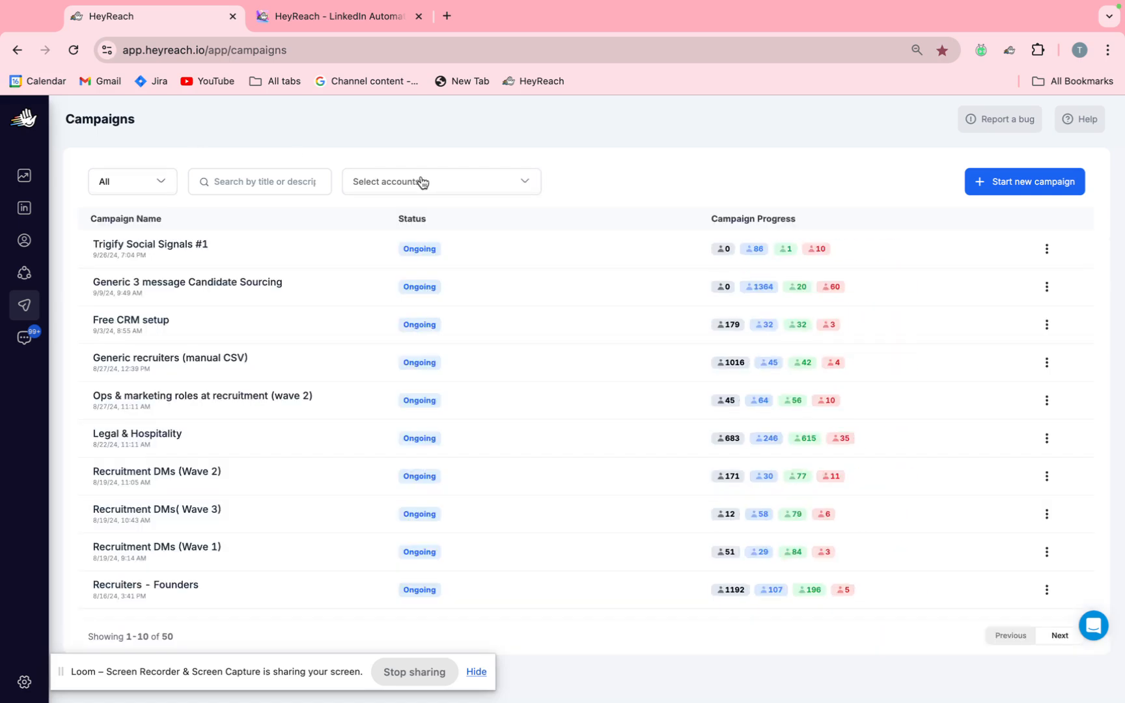
click(281, 179)
Open the Unibox, look over its filter options without choosing any, and show only unread conversations.
click(25, 338)
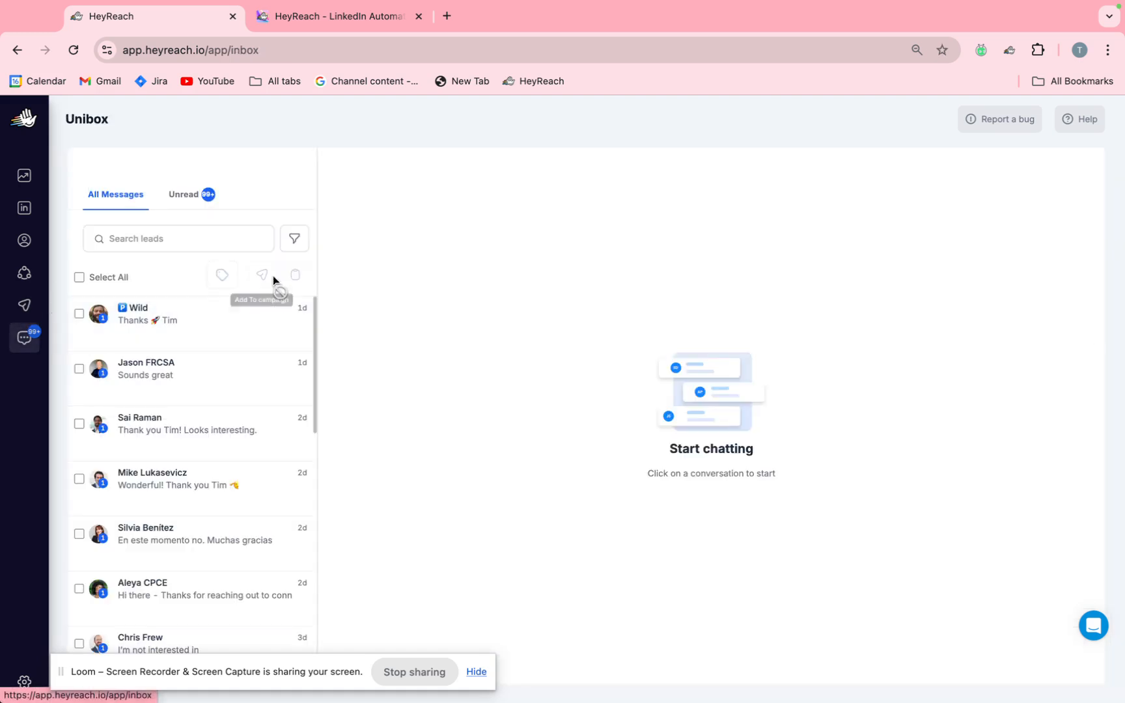
click(295, 240)
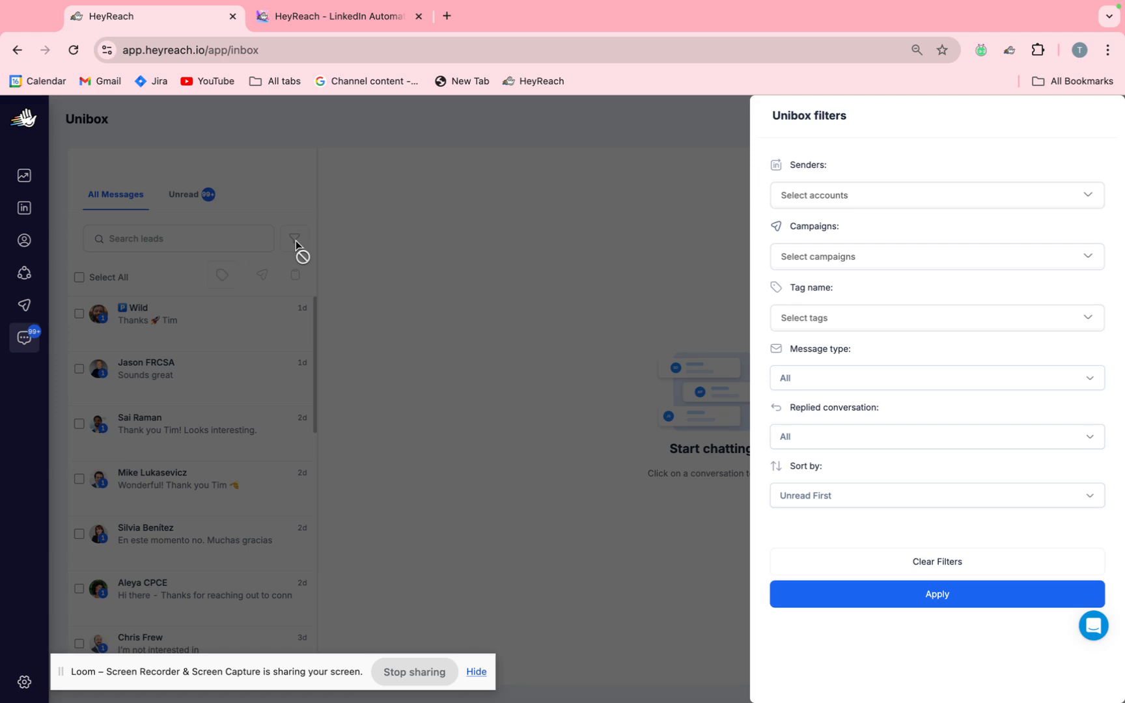
click(792, 189)
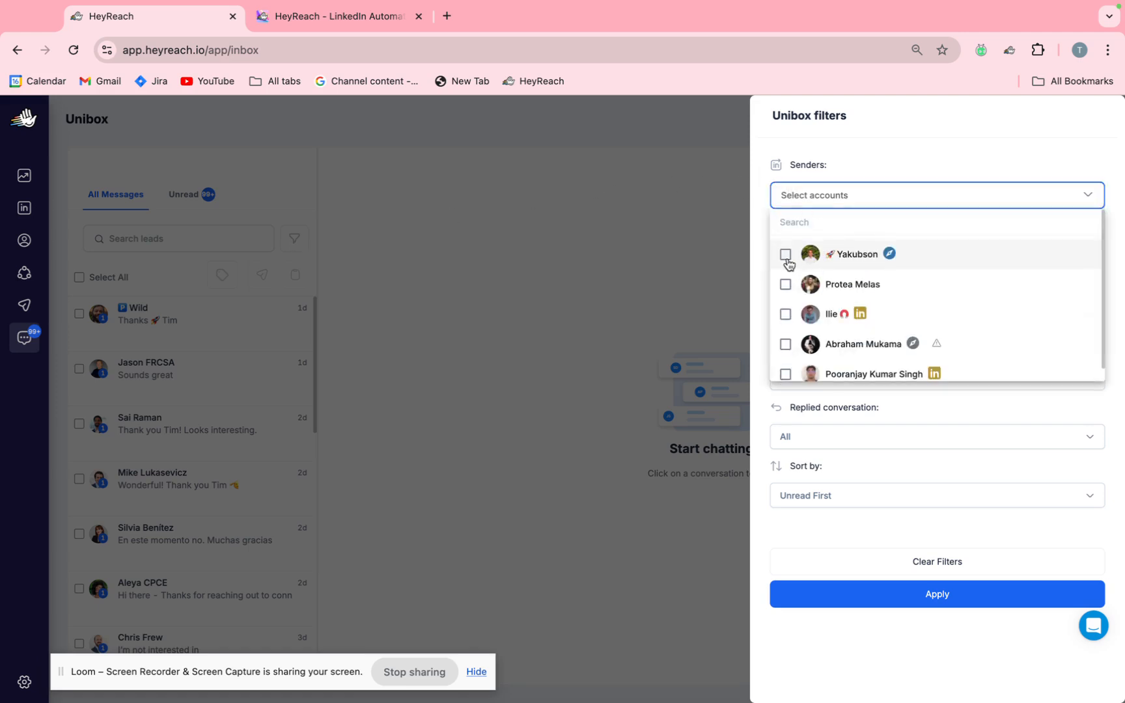
click(589, 297)
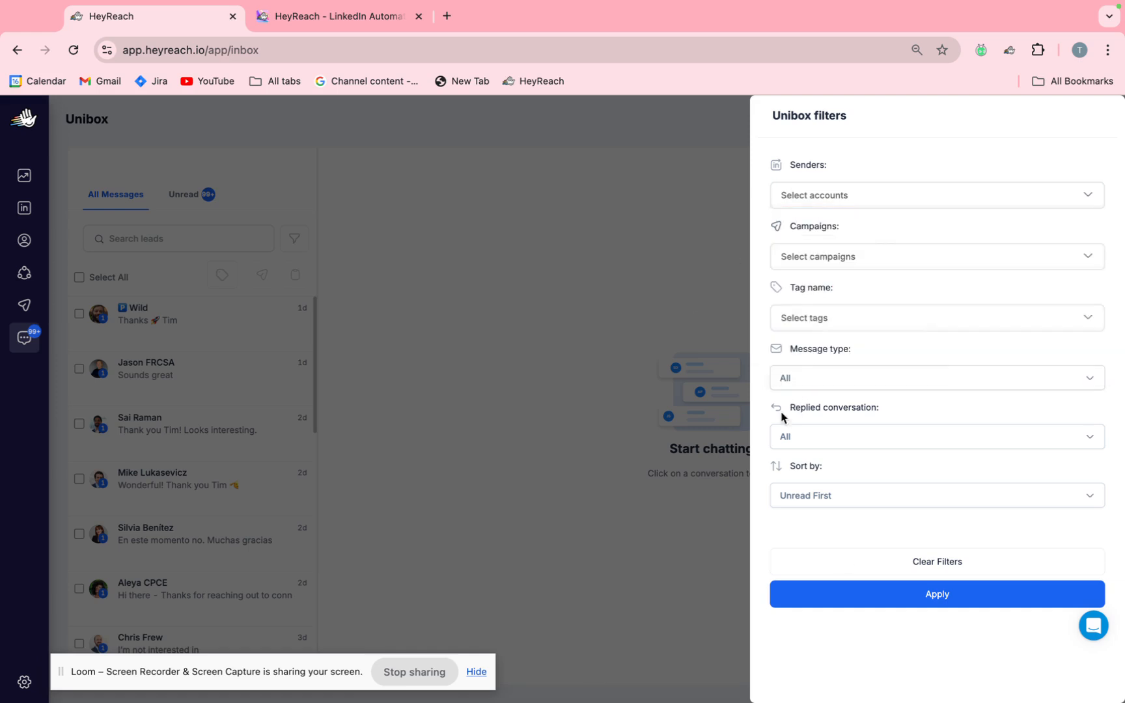
click(548, 424)
click(177, 207)
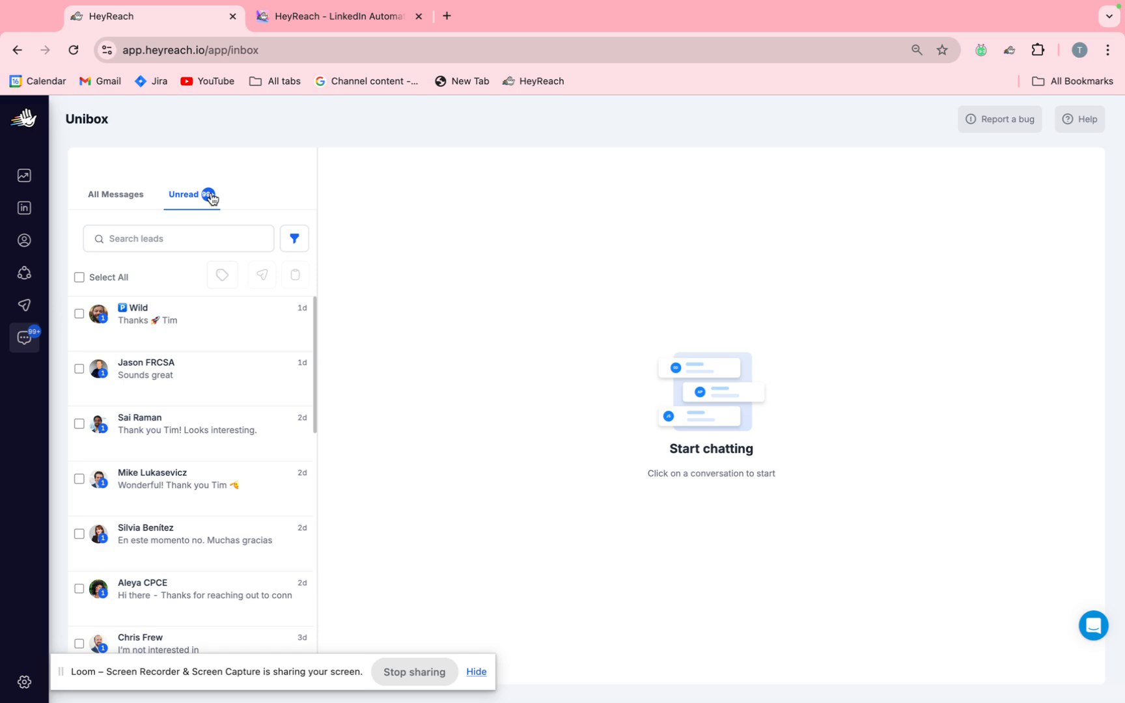
Filter the unread Unibox conversations to the first sender account in the list.
click(295, 239)
click(348, 207)
click(293, 239)
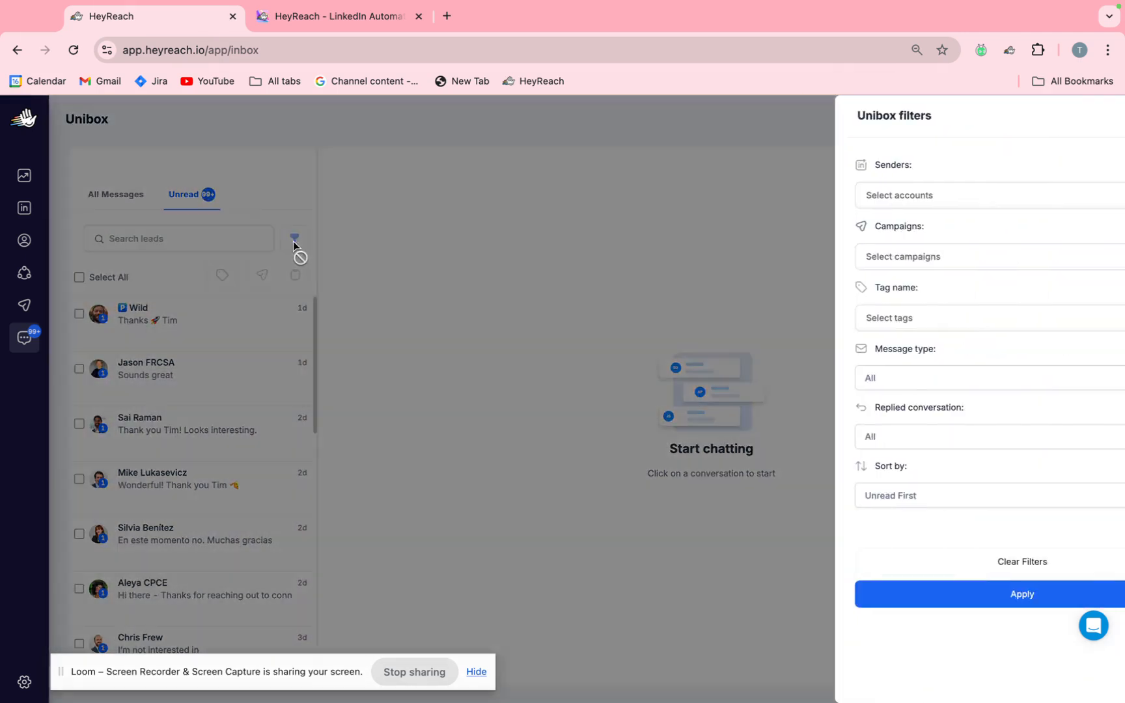
click(816, 195)
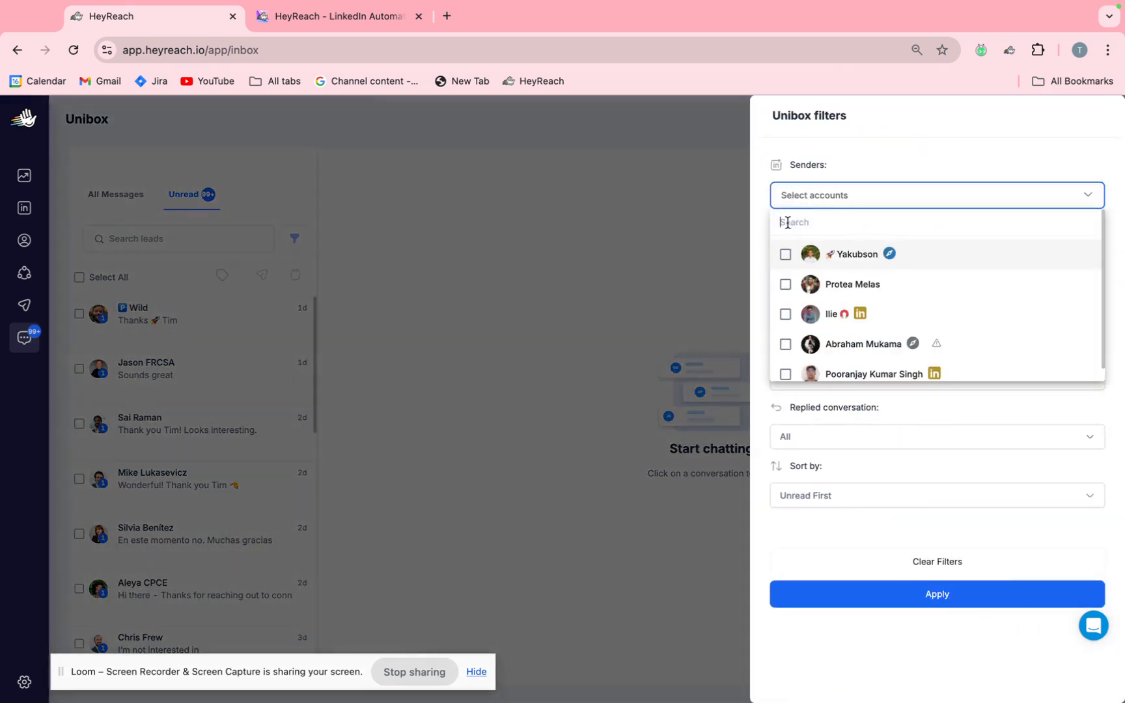
click(785, 255)
click(926, 598)
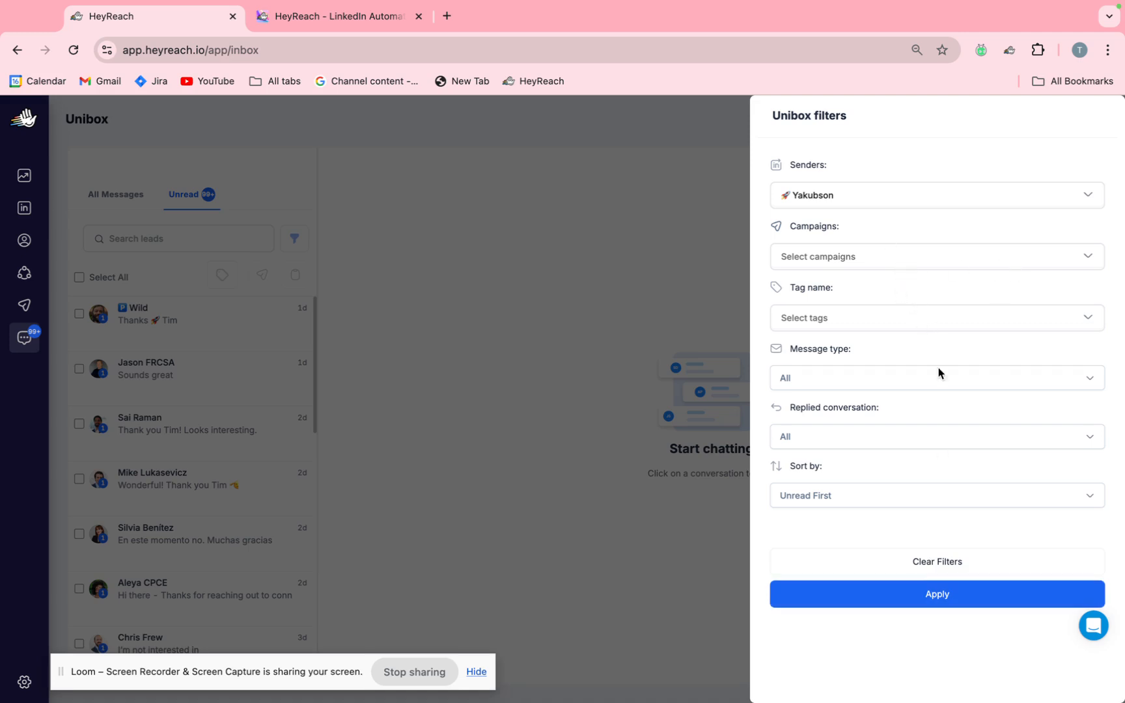
click(899, 595)
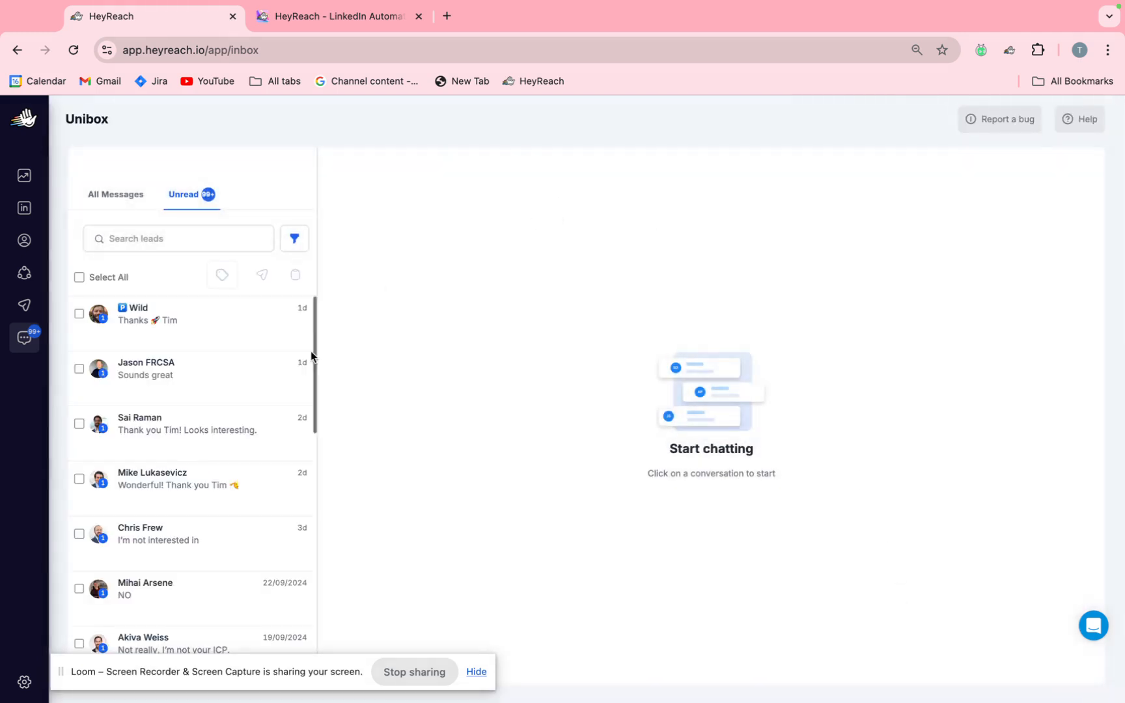
Look through the filtered unread conversations and switch to the Sales Navigator founder search.
scroll(217, 375, down, 6)
scroll(218, 375, down, 4)
scroll(219, 375, up, 10)
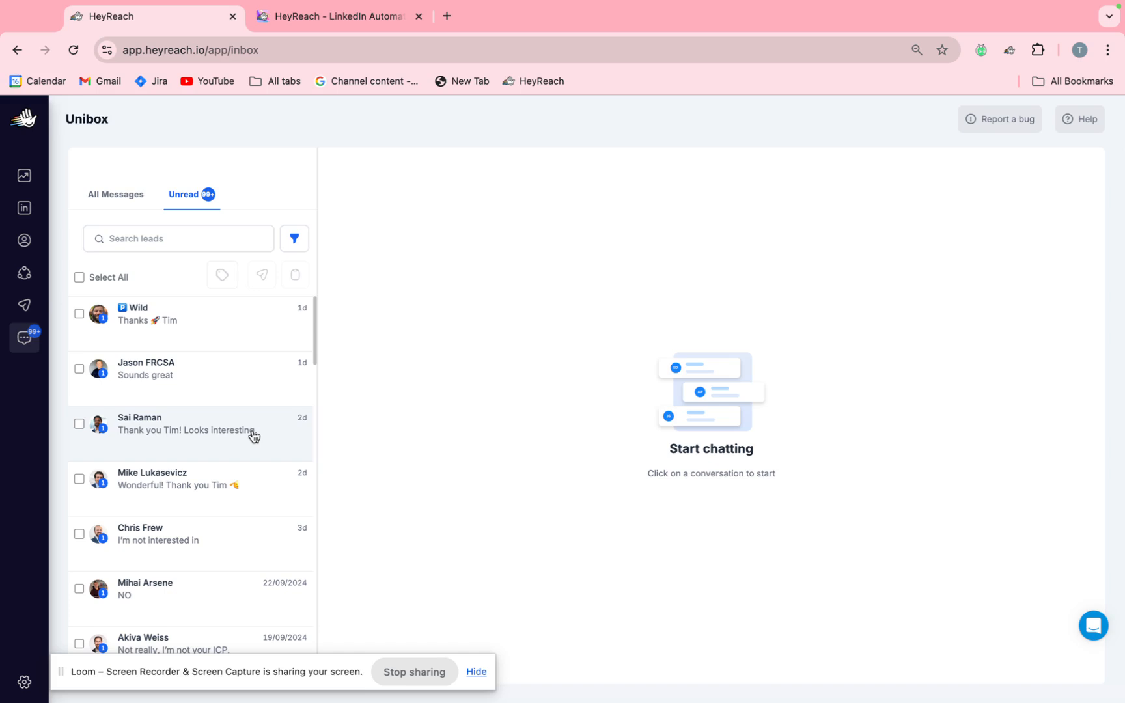
key(ctrl+Left)
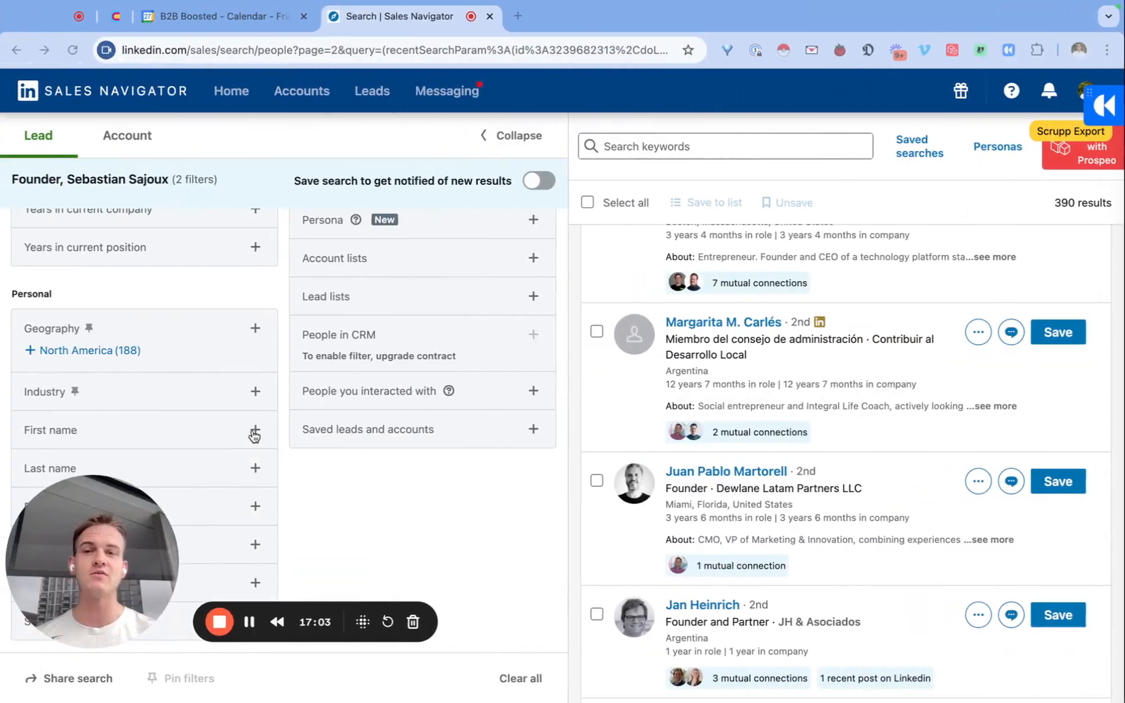